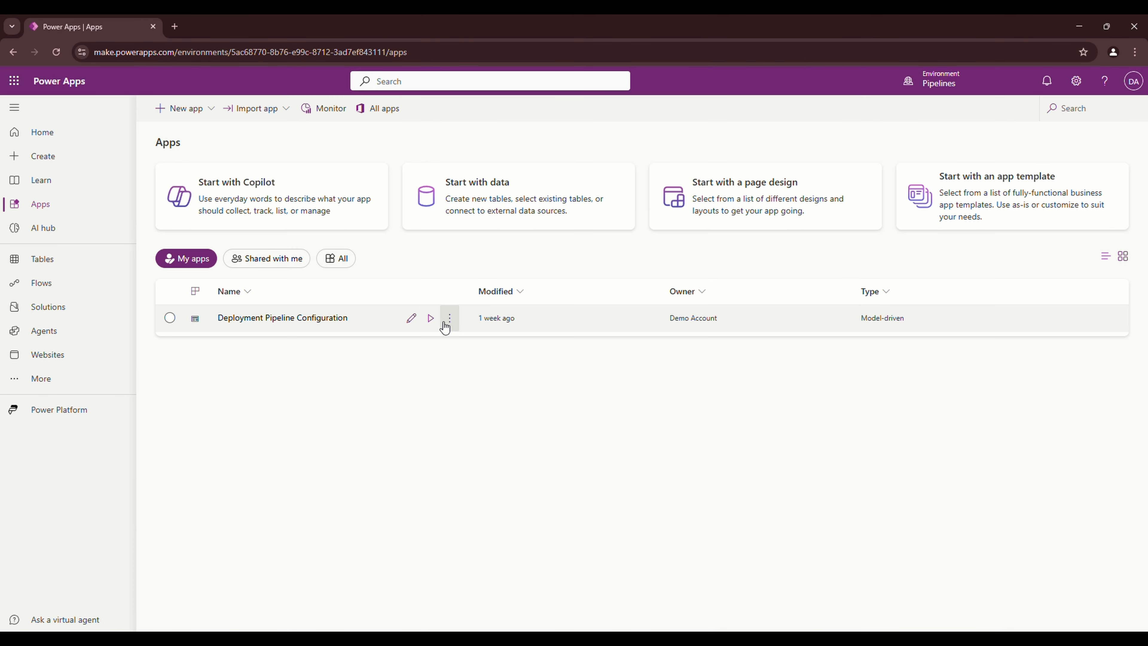
Launch the Deployment Pipeline Configuration app and show its Active Deployment Pipelines list
click(431, 317)
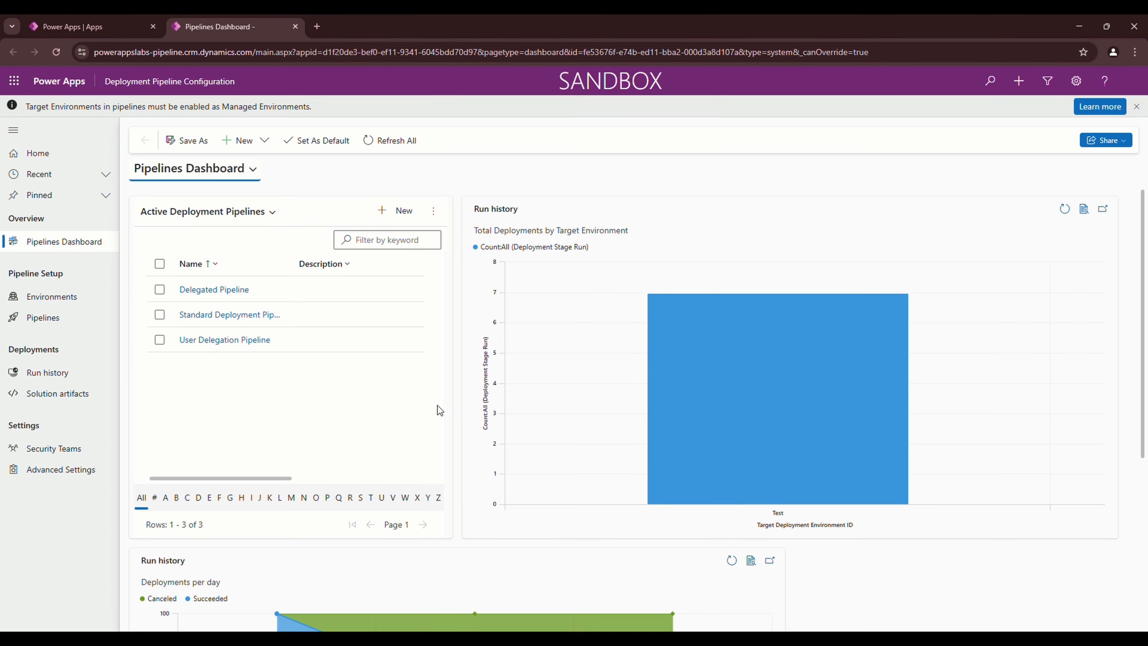
click(53, 321)
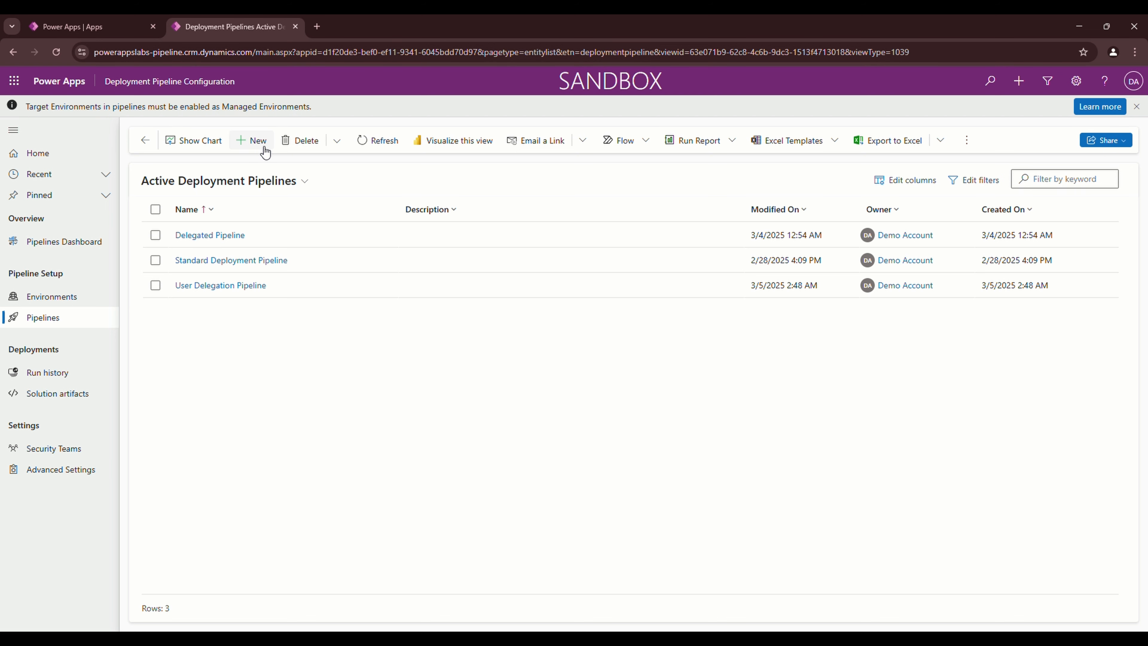
Create and save a new pipeline named 'Service Principal Deployment Pipeline'
click(253, 141)
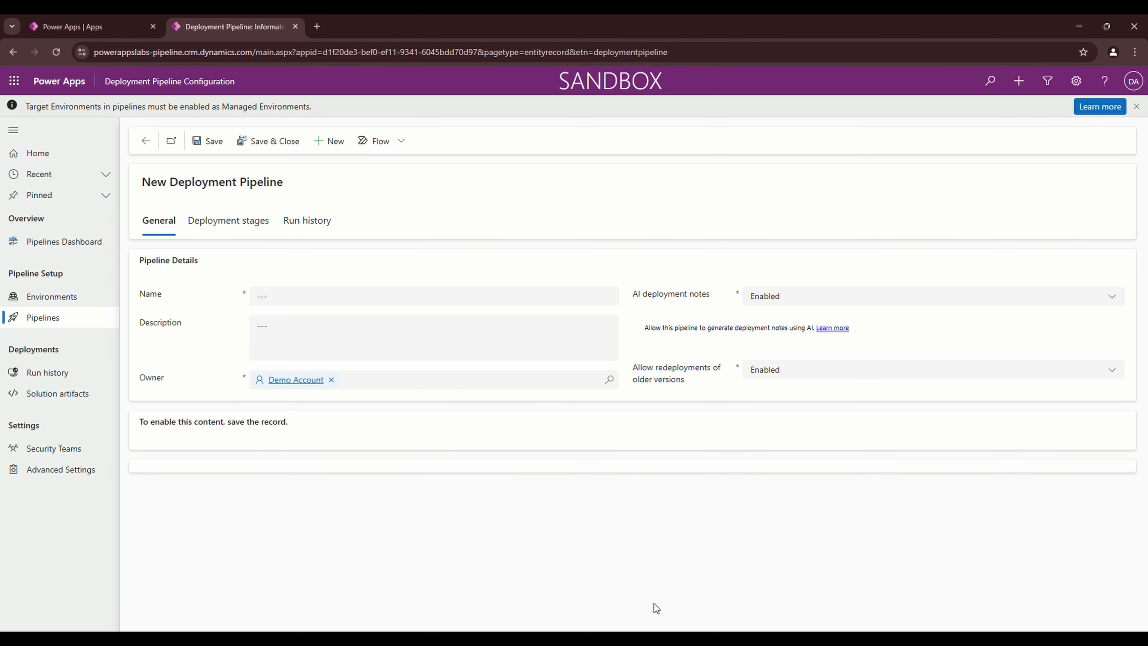
click(357, 295)
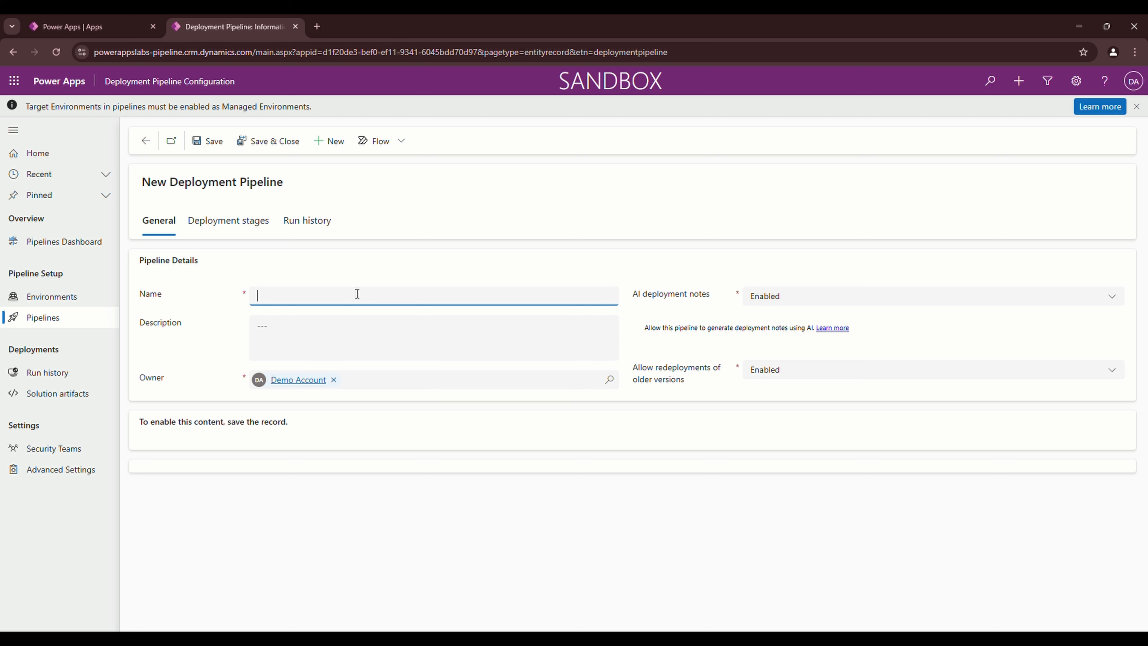
text(Service Principal Deployment Pipeline)
click(679, 355)
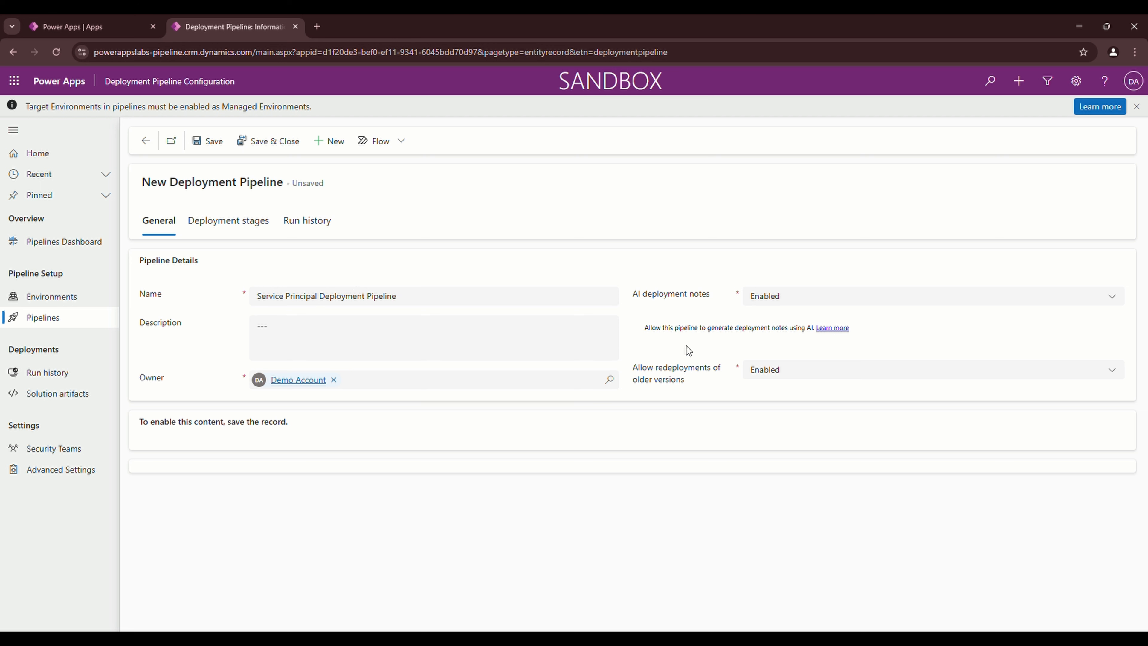
click(213, 141)
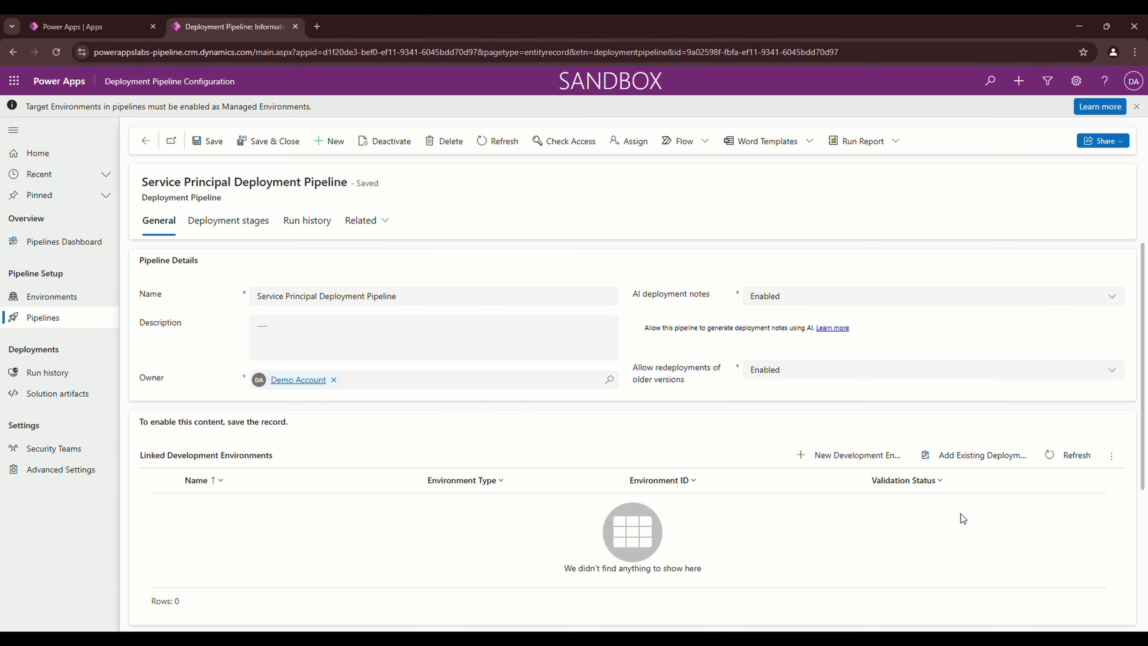
Link the existing Dev environment as the pipeline's development environment, then start a new deployment stage
scroll(967, 535, down, 3)
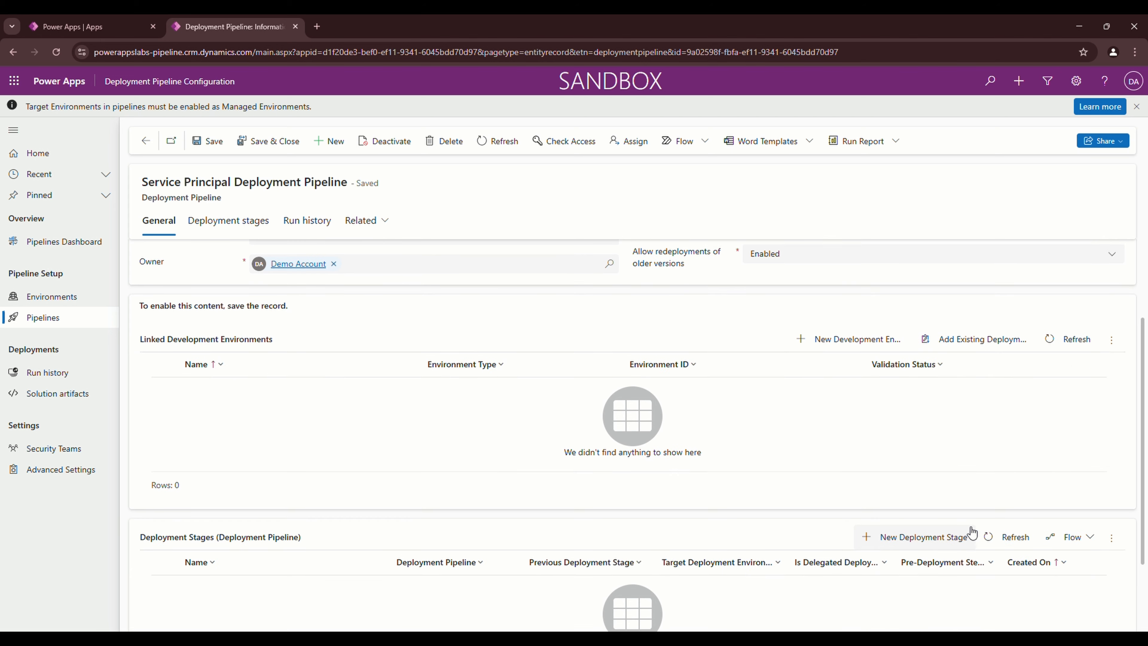
click(953, 353)
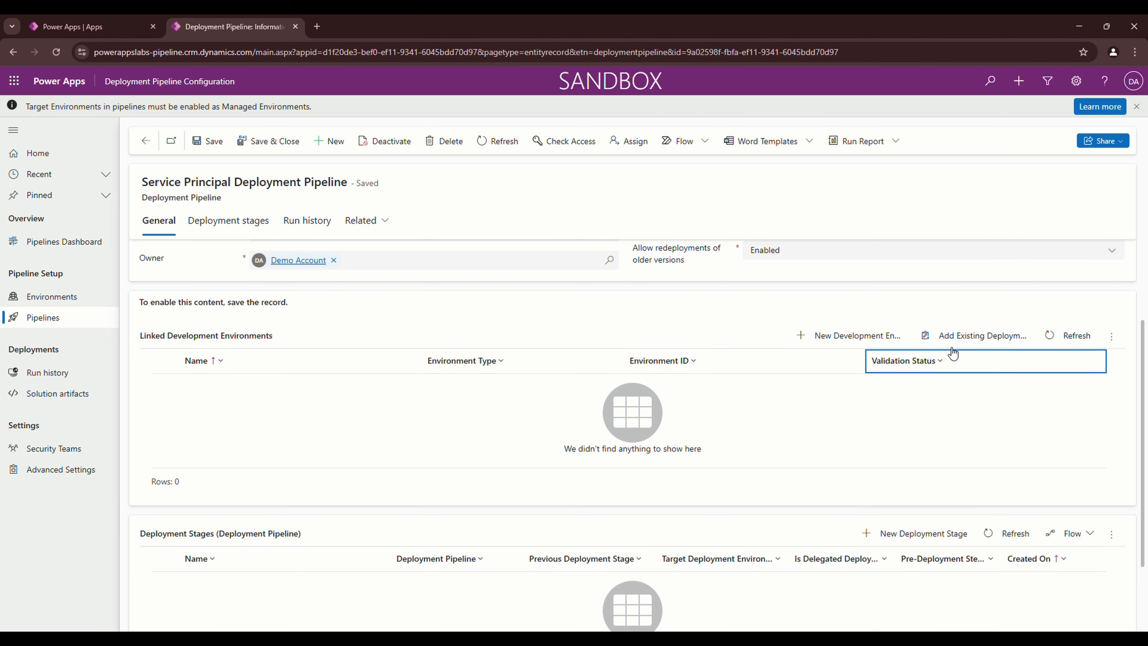
click(977, 337)
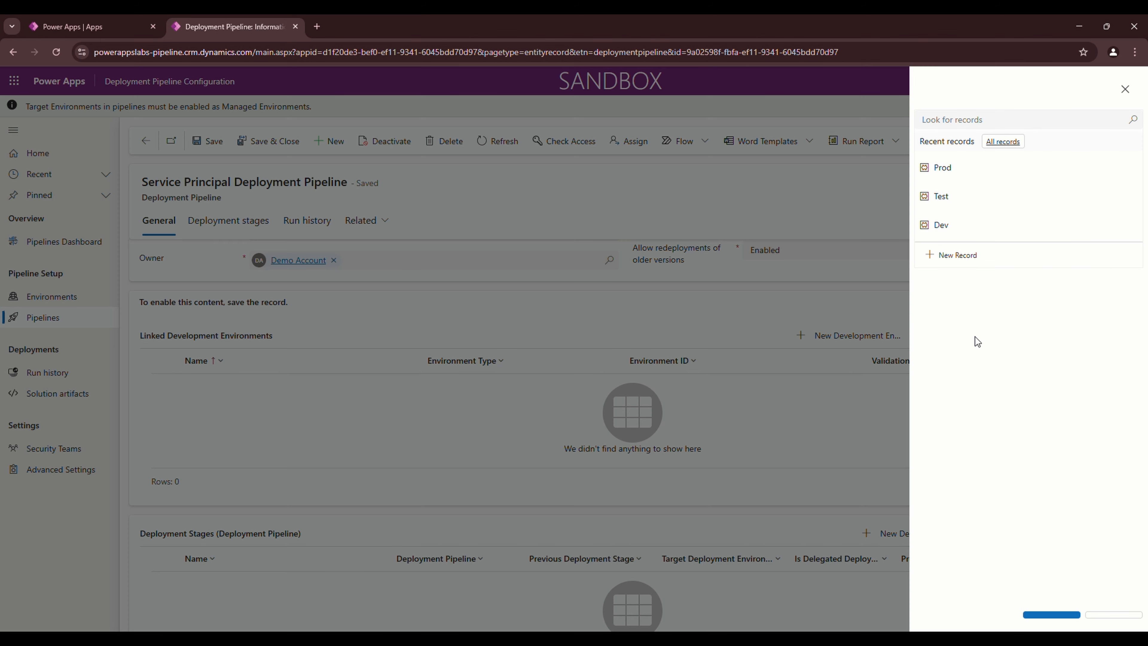
click(954, 240)
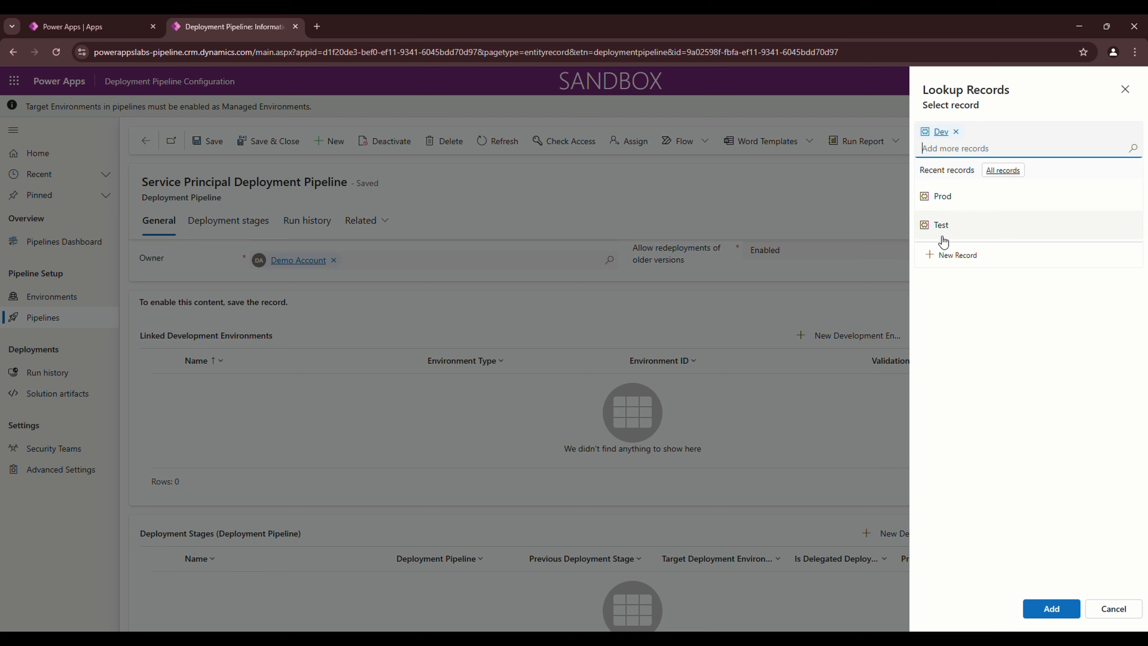
click(1051, 607)
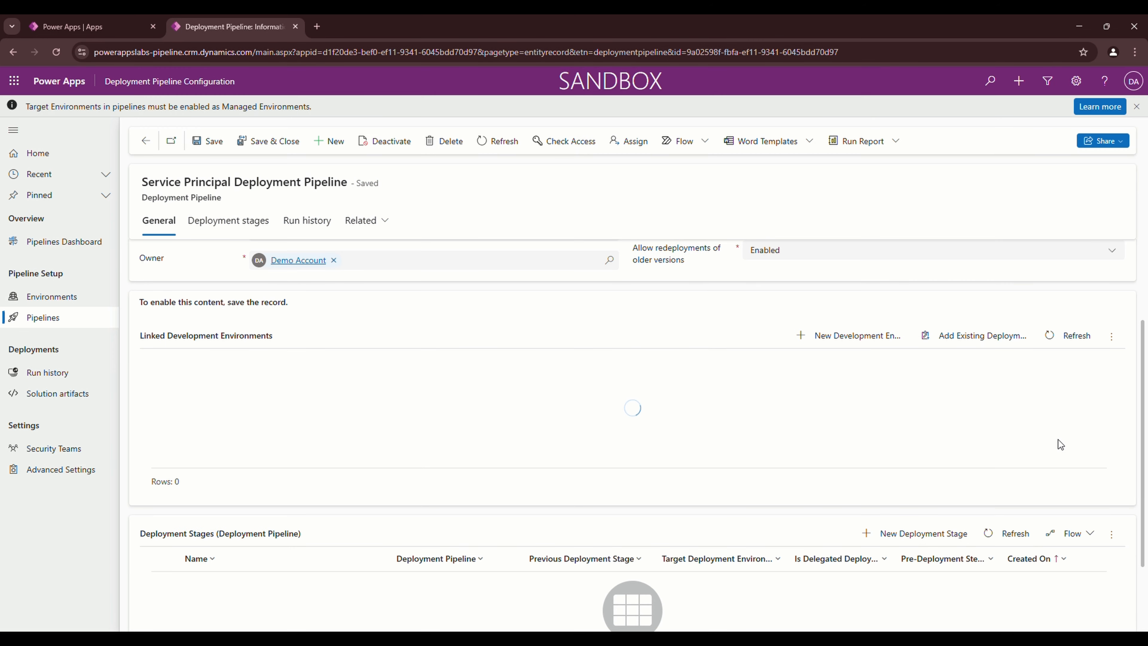
scroll(1058, 439, down, 2)
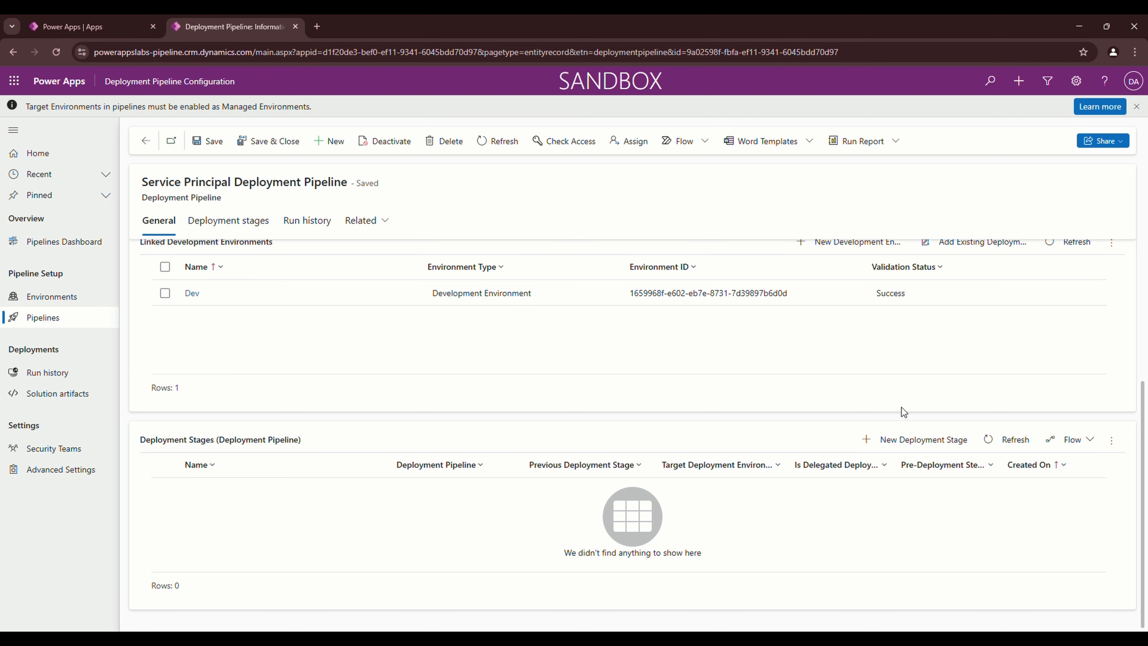
click(925, 445)
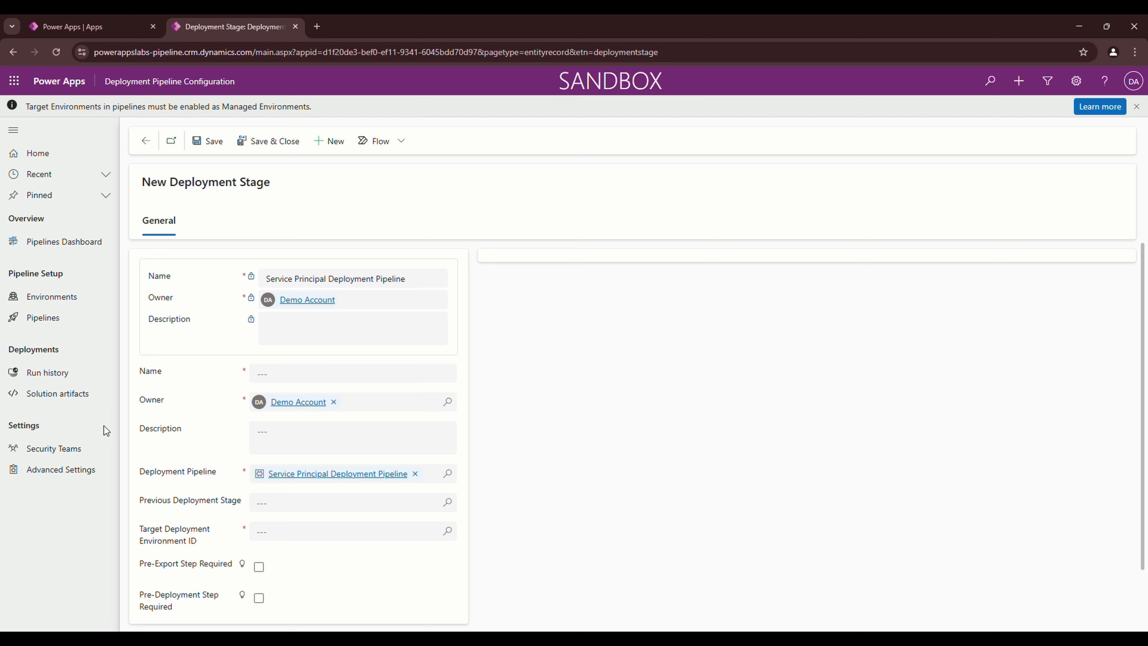
Name the new stage 'Test' and set its target deployment environment to Test
click(299, 377)
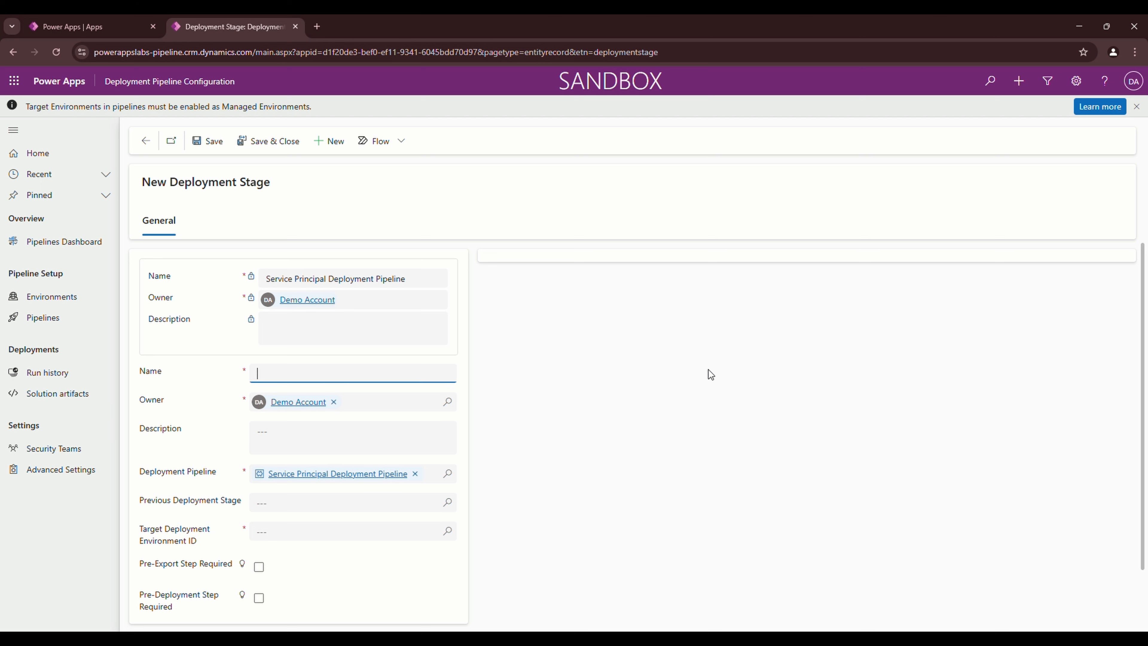
text(Test)
click(183, 401)
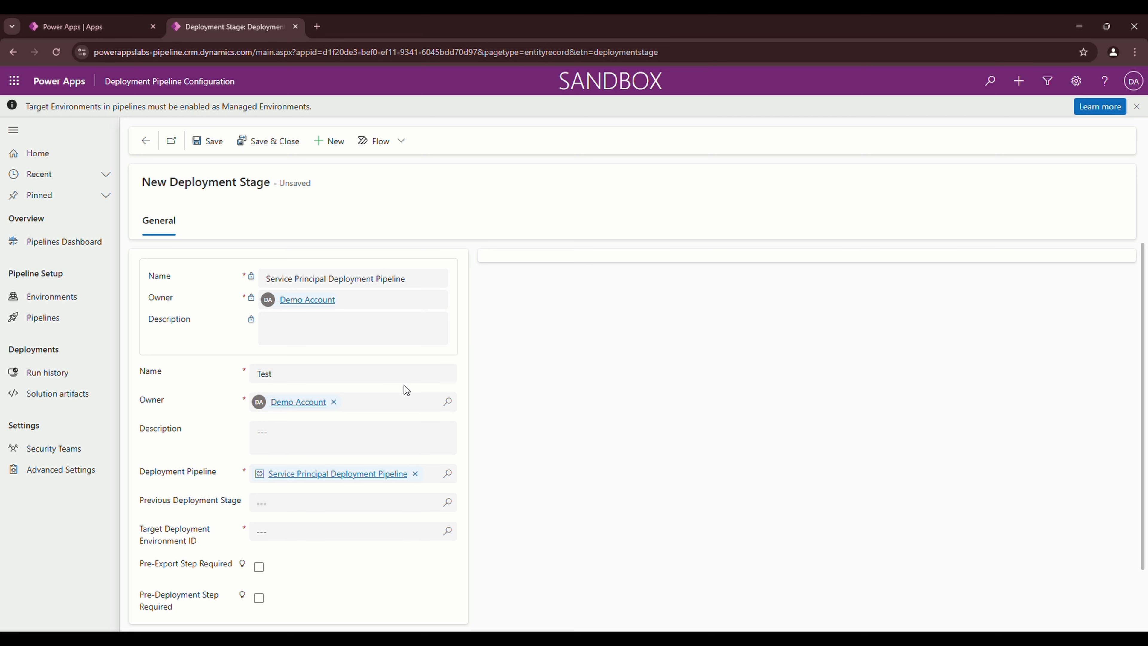
scroll(217, 439, down, 2)
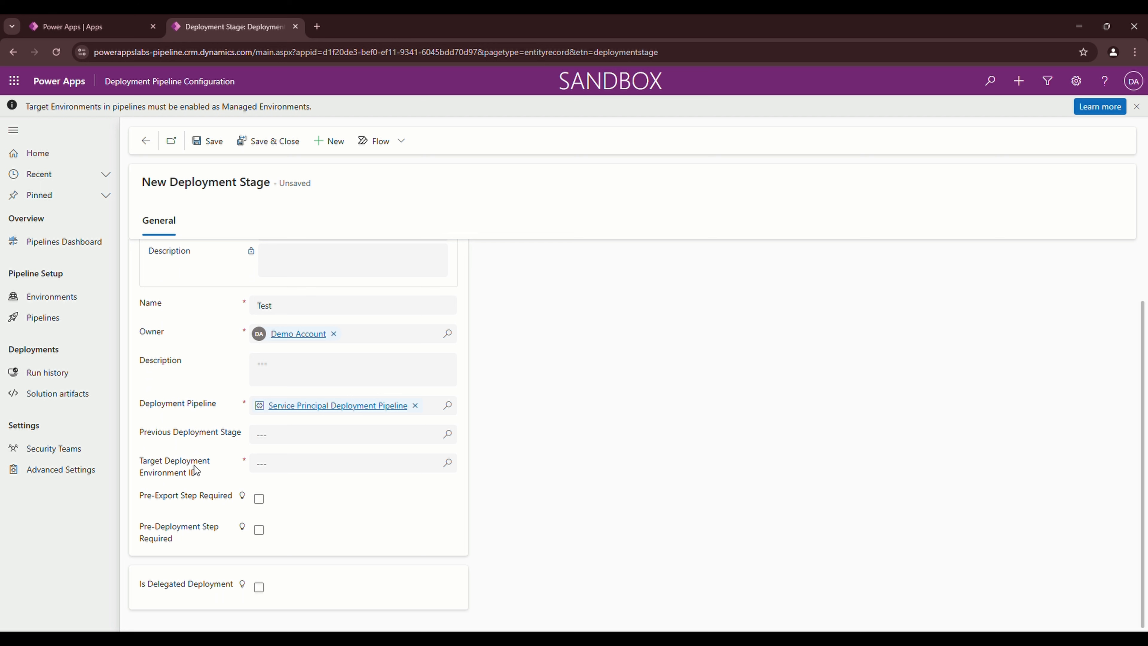
click(454, 466)
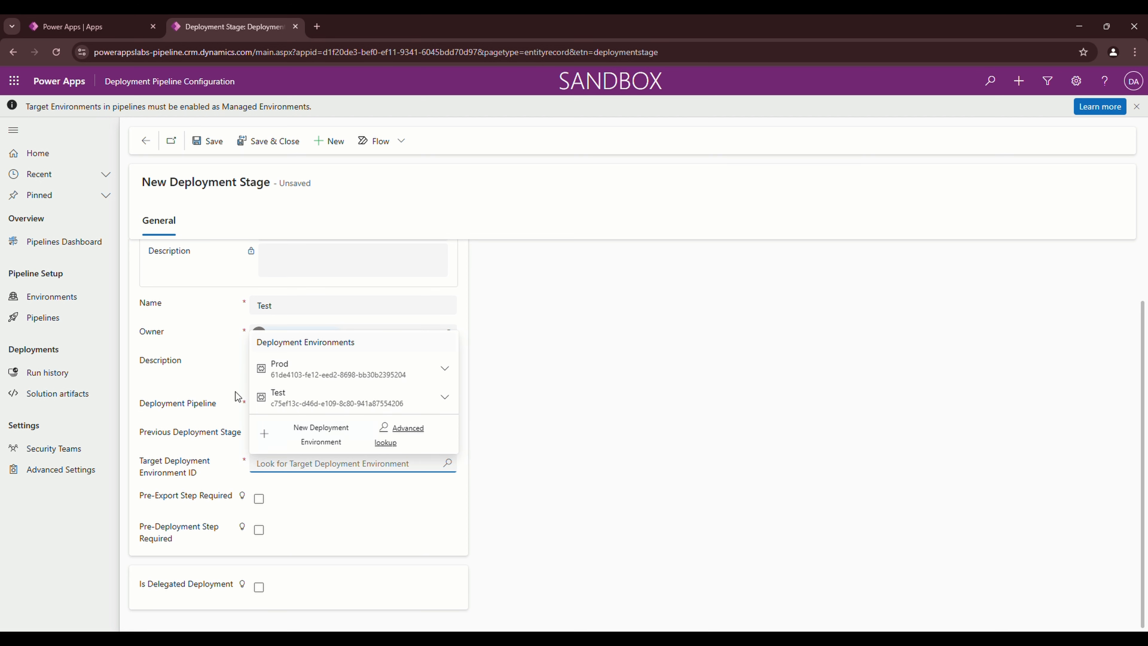
click(283, 398)
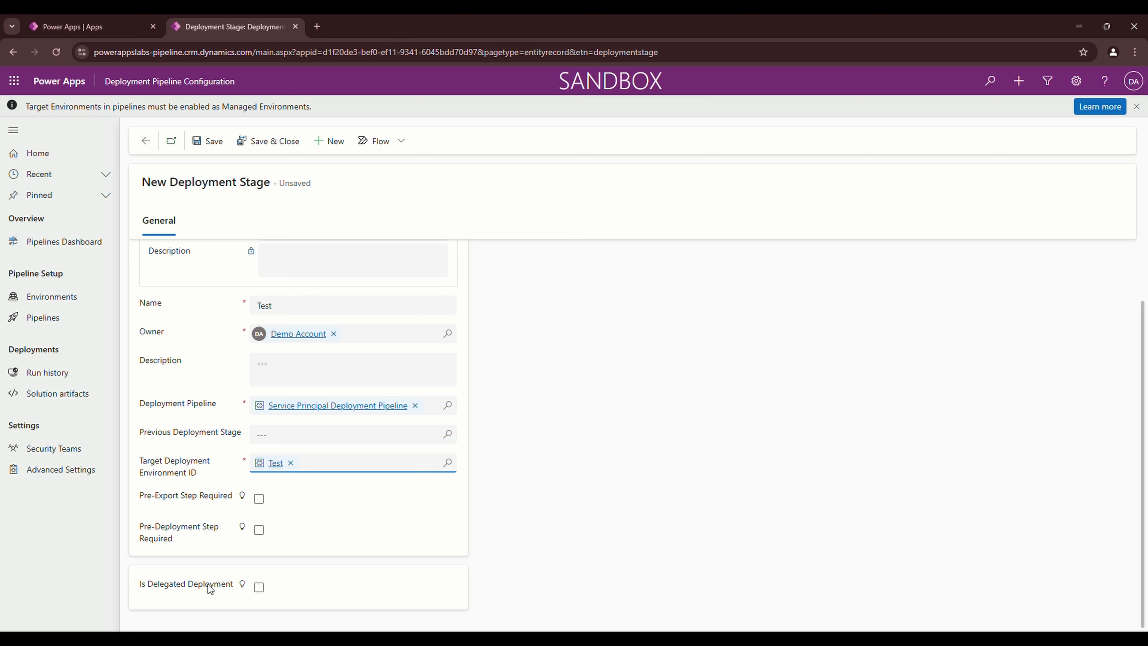
Enable delegated deployment on the Test stage with delegation type Service Principal
click(260, 589)
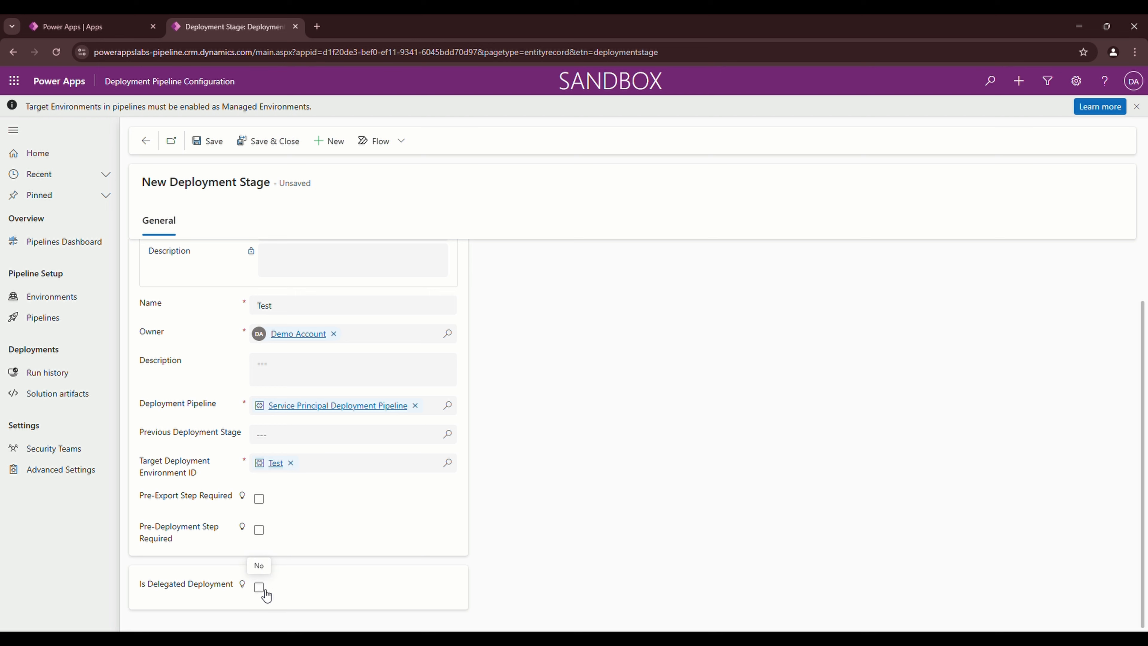
scroll(525, 594, down, 1)
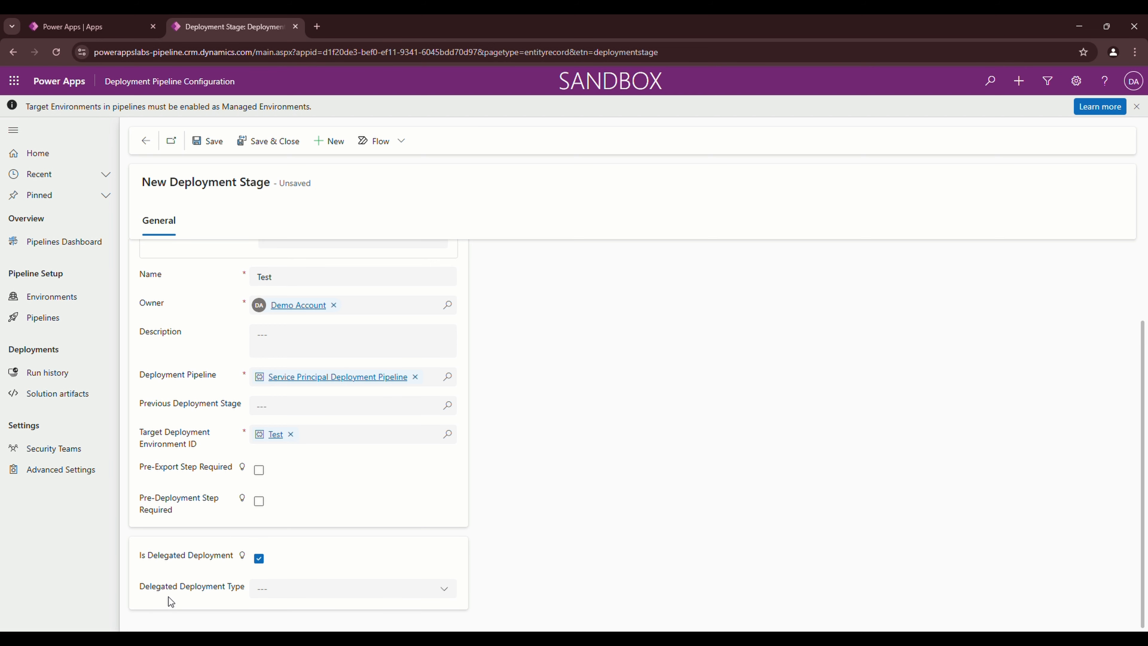
click(308, 594)
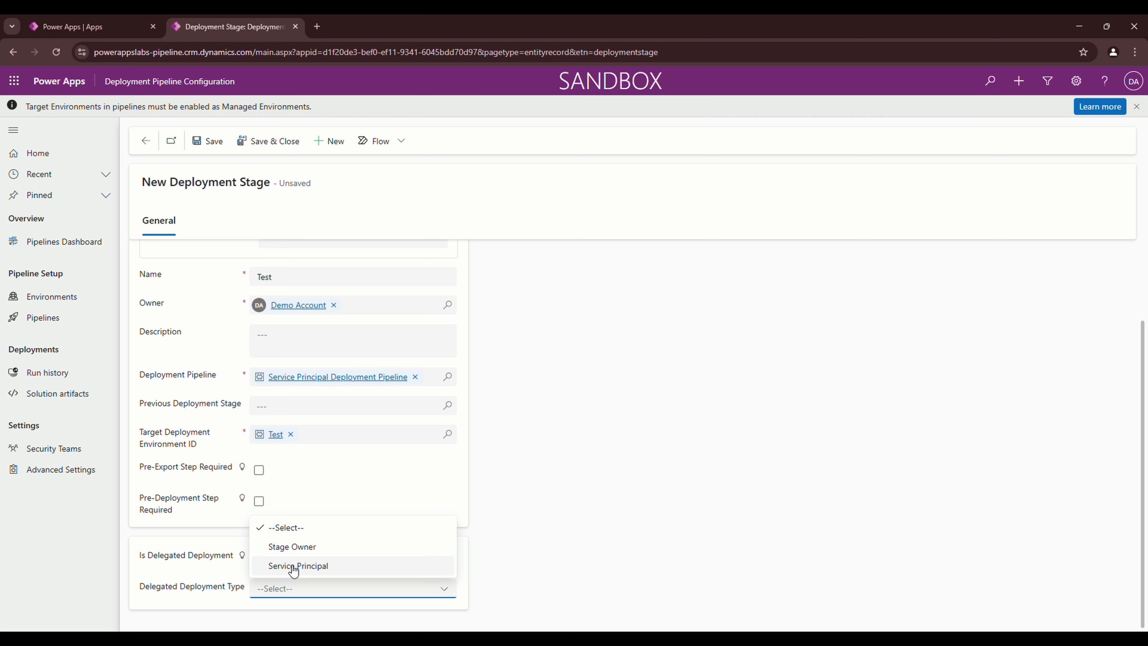
click(294, 567)
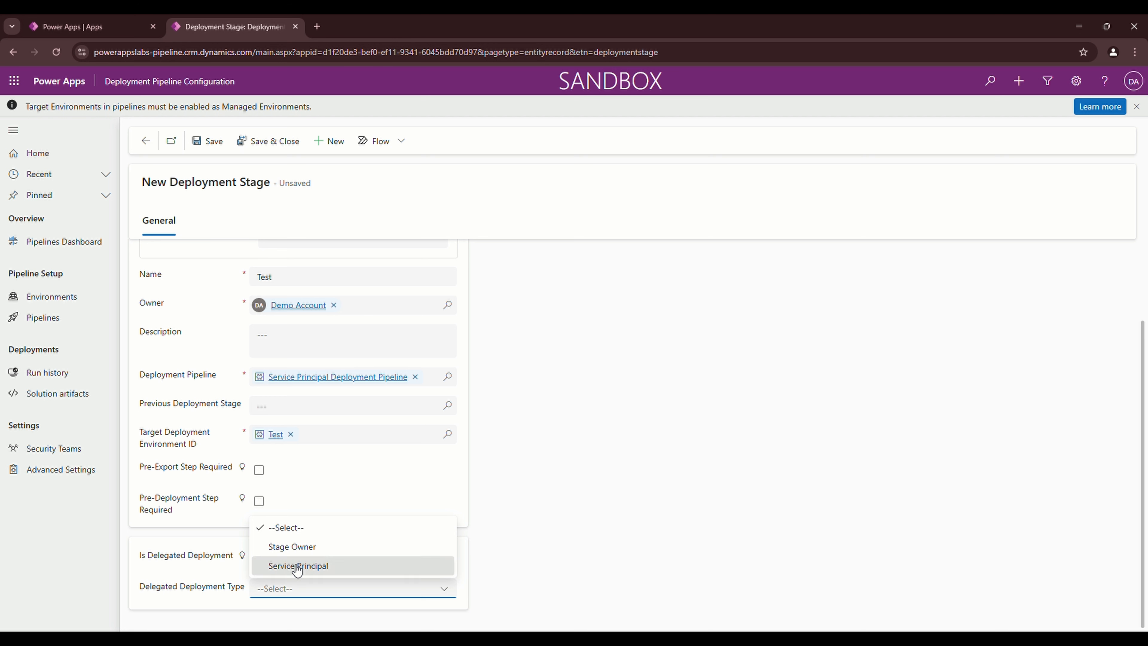
scroll(271, 574, down, 1)
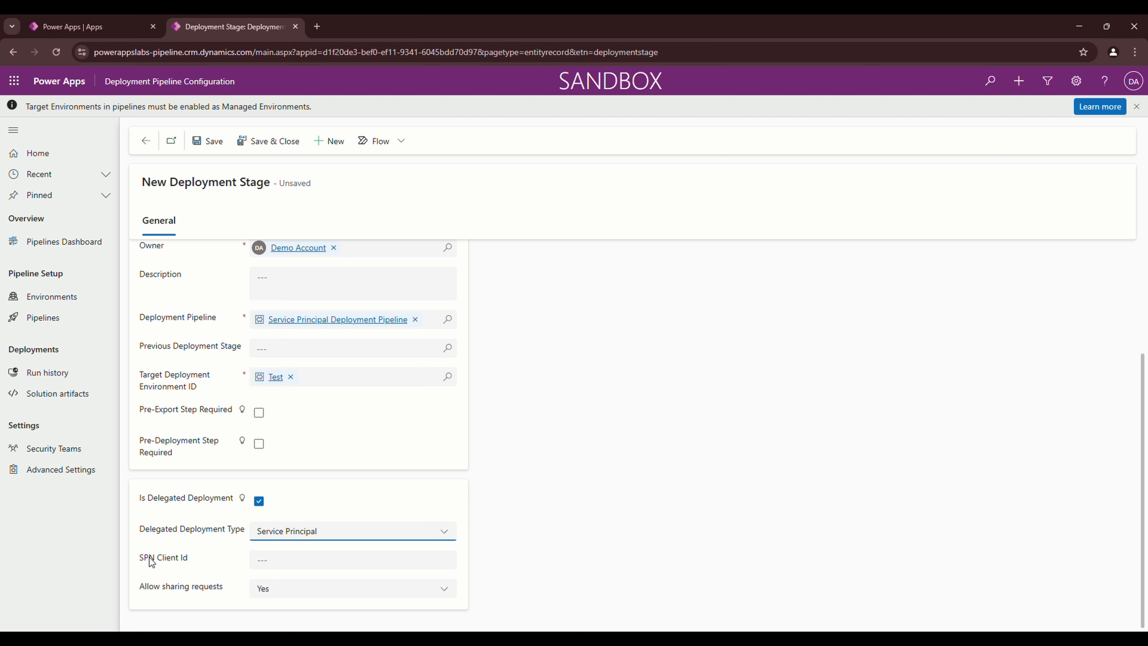
click(272, 568)
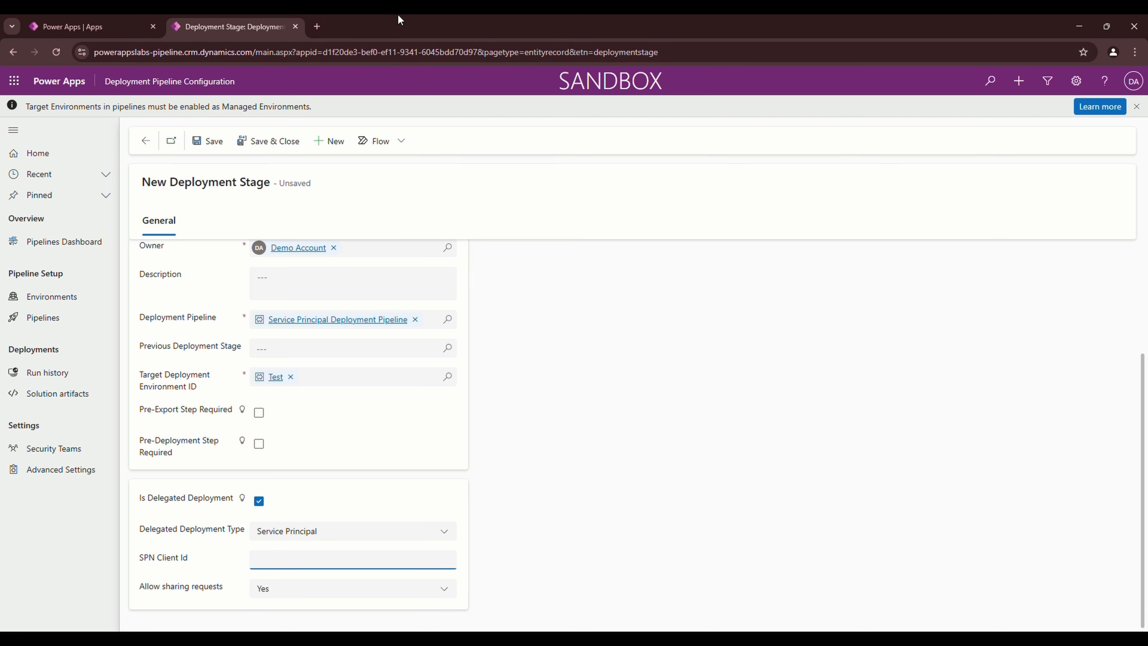
In the Azure portal, register a new application named 'Power Platform App Registration'
click(317, 26)
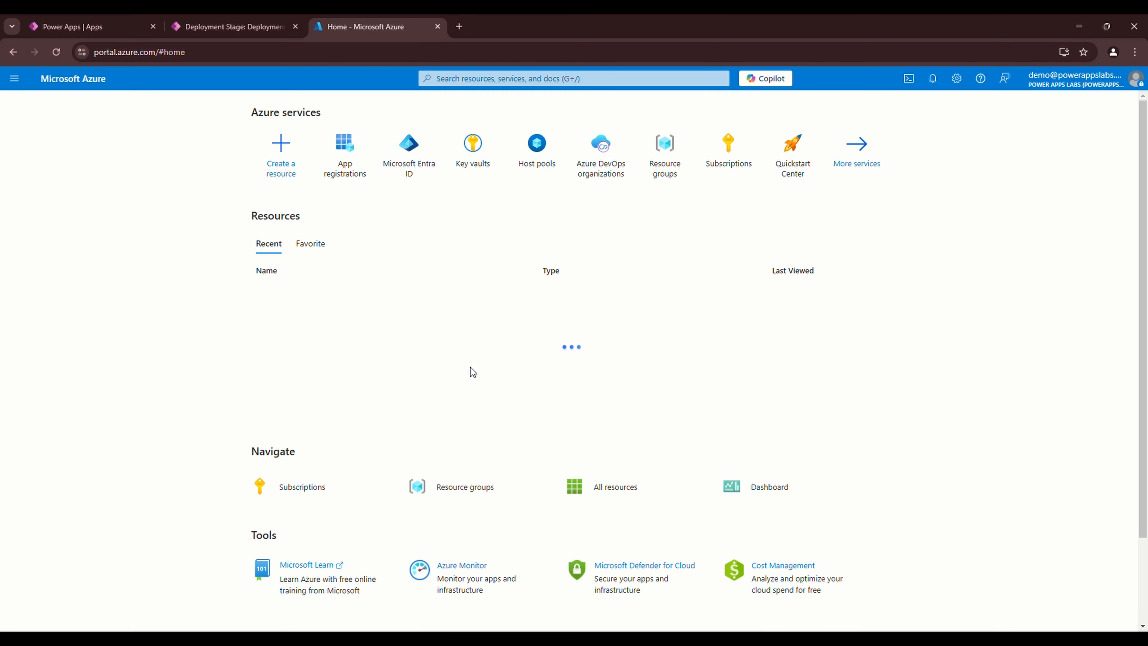
click(357, 177)
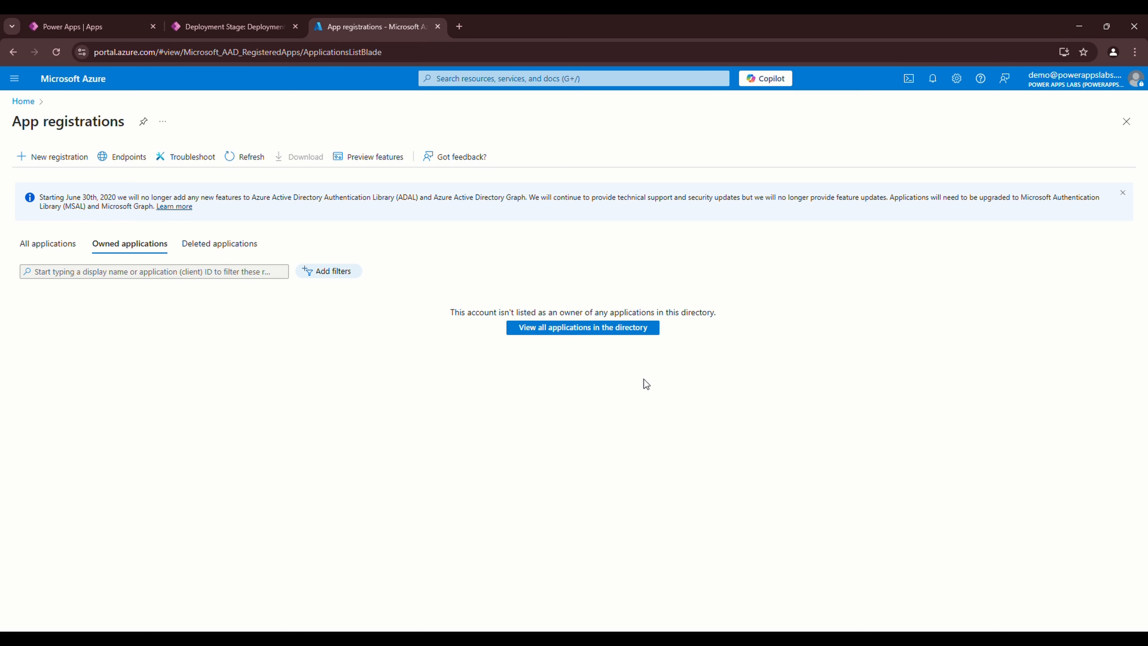
click(585, 328)
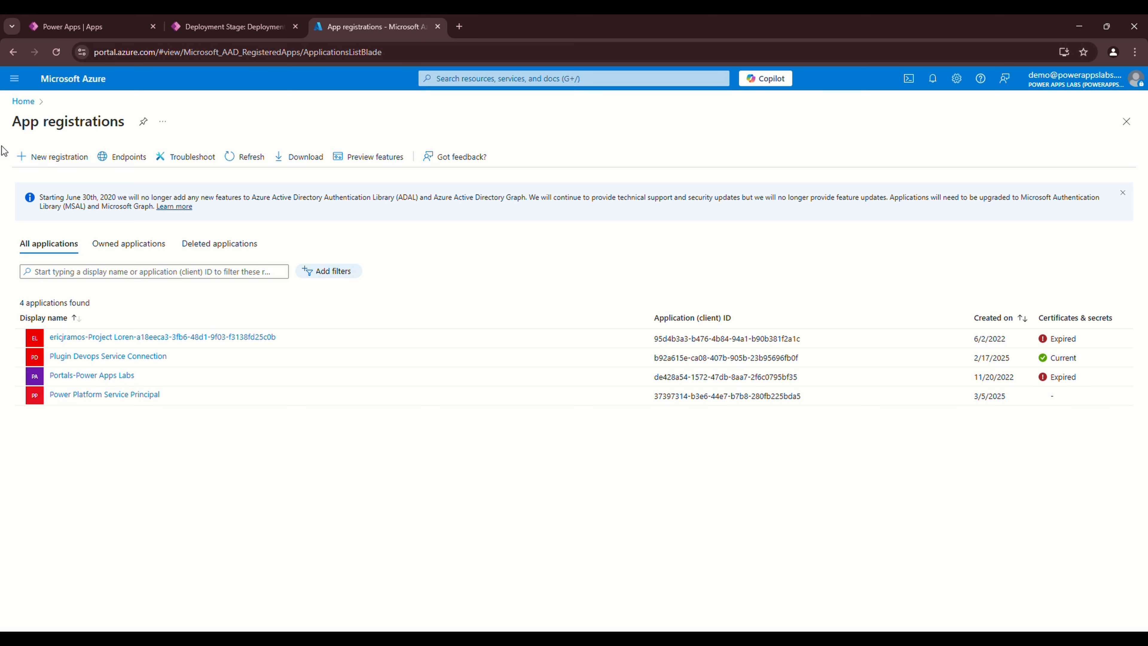
click(40, 159)
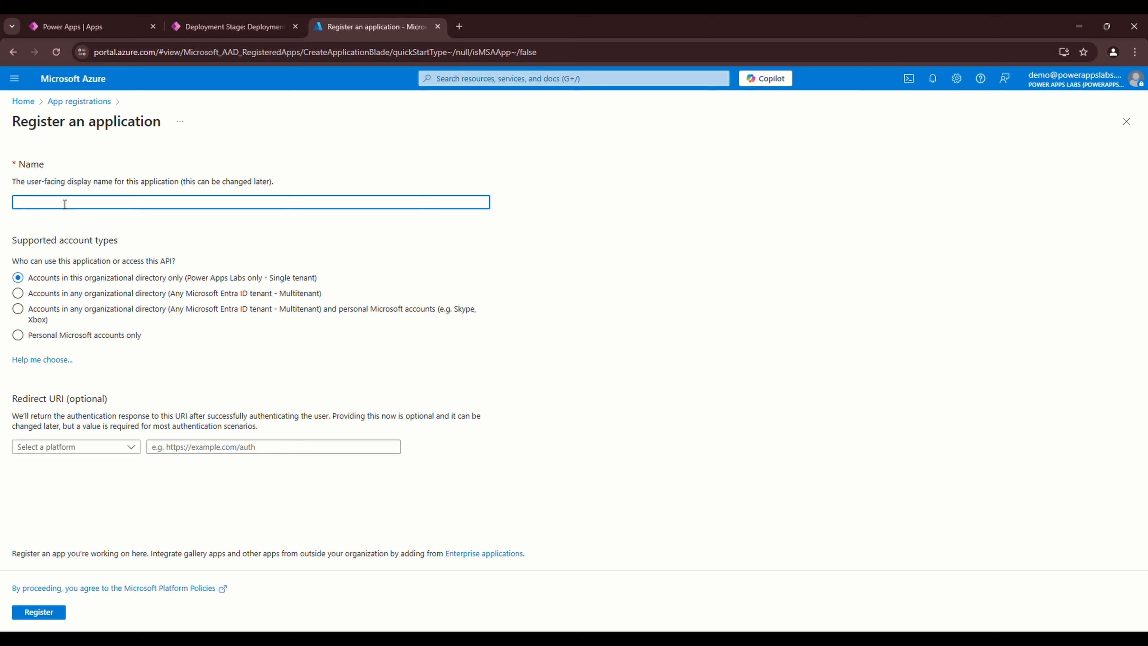
text(Power Platform App Registration)
click(788, 366)
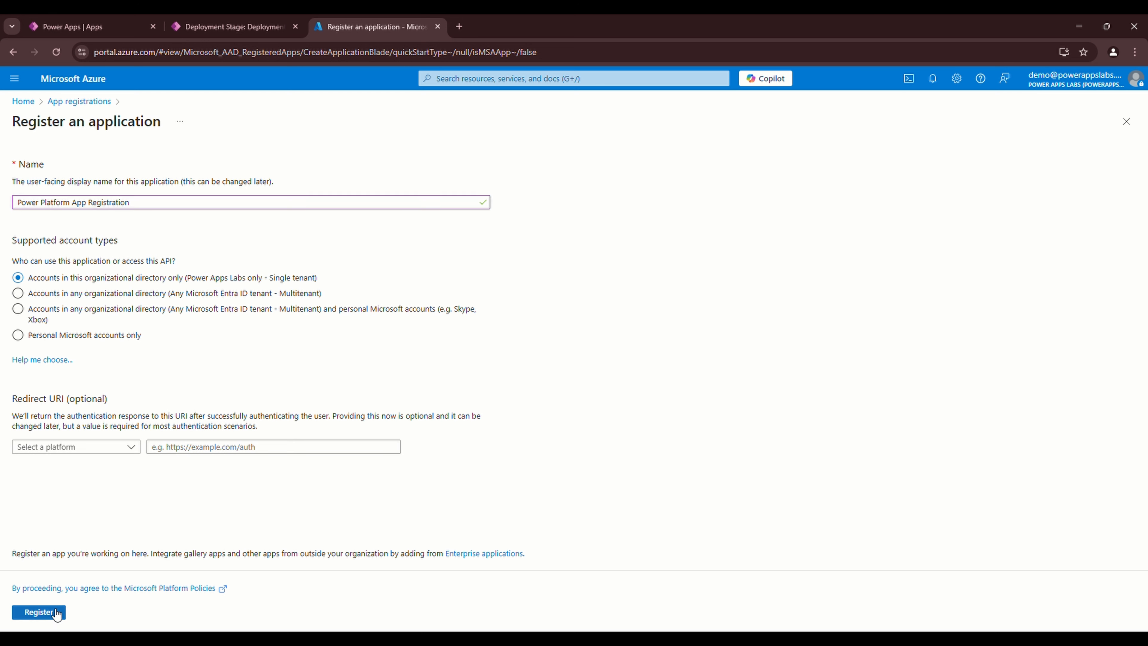
click(47, 615)
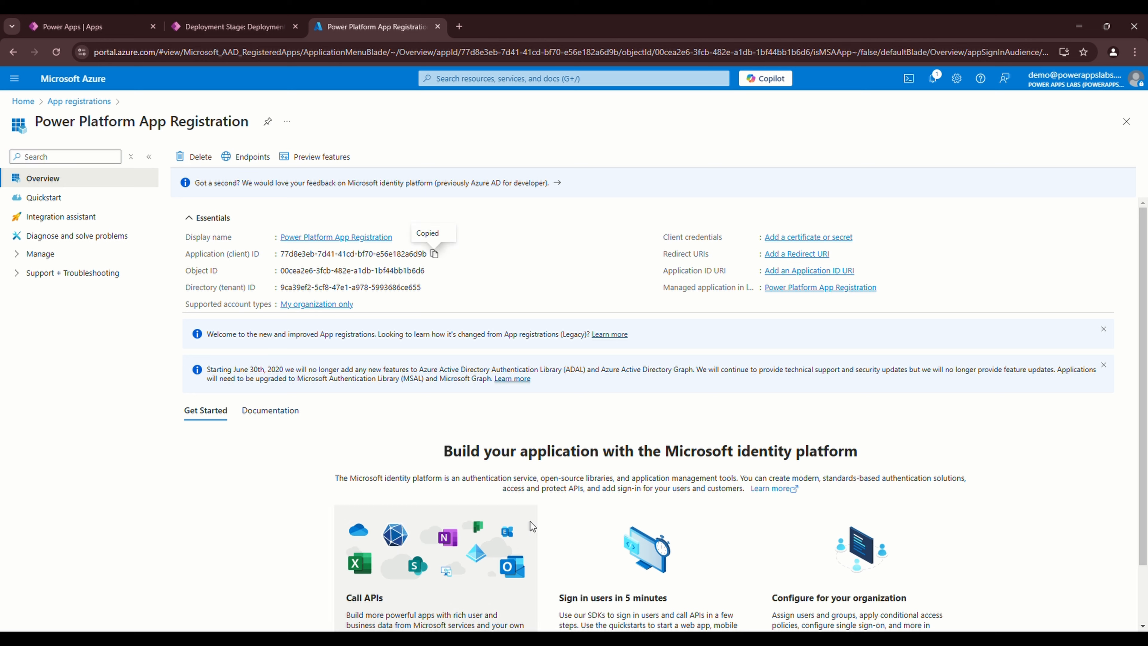
Paste the copied client ID into the Test stage's SPN Client Id field
click(228, 28)
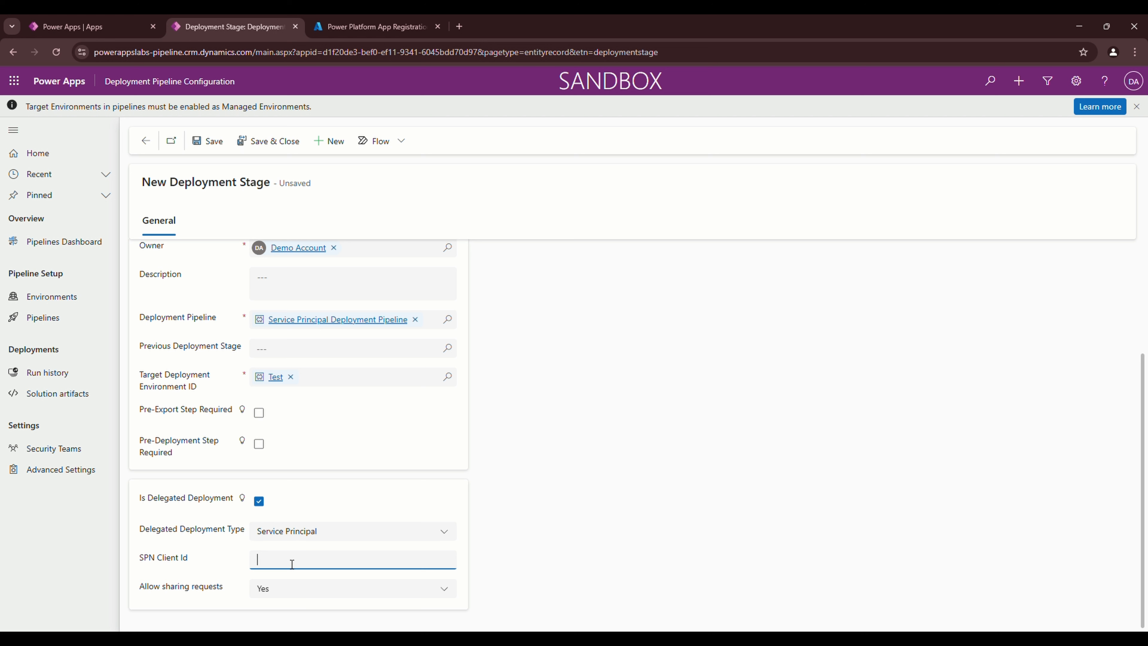
text(77d8e3eb-7d41-41cd-bf70-e56e182a6d9b)
click(596, 517)
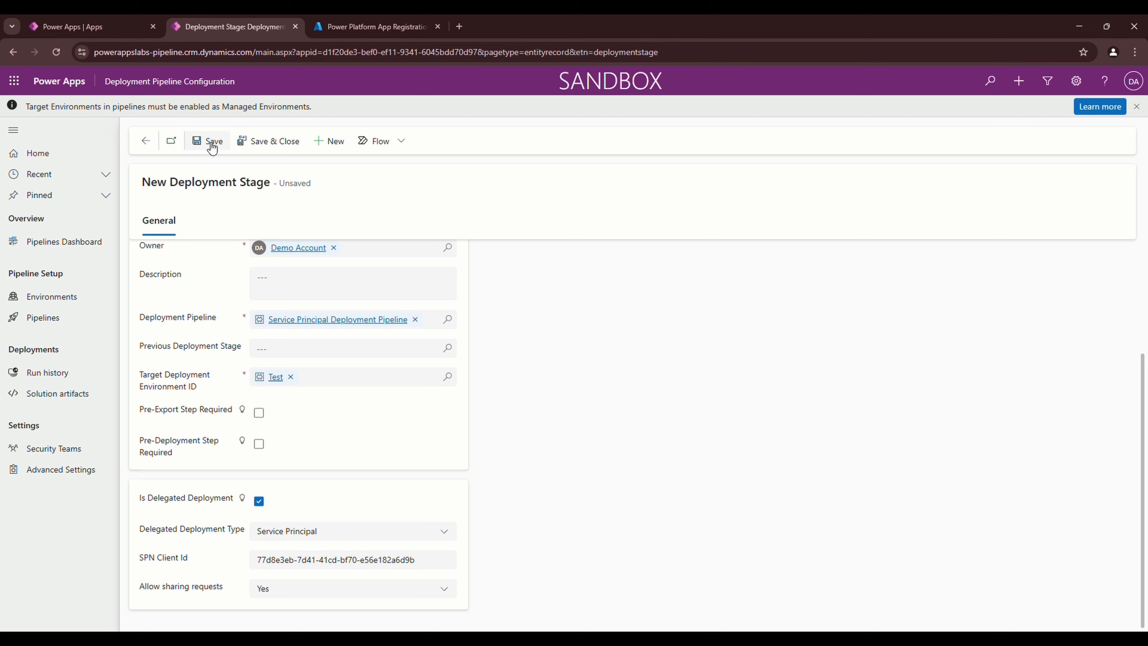
click(444, 561)
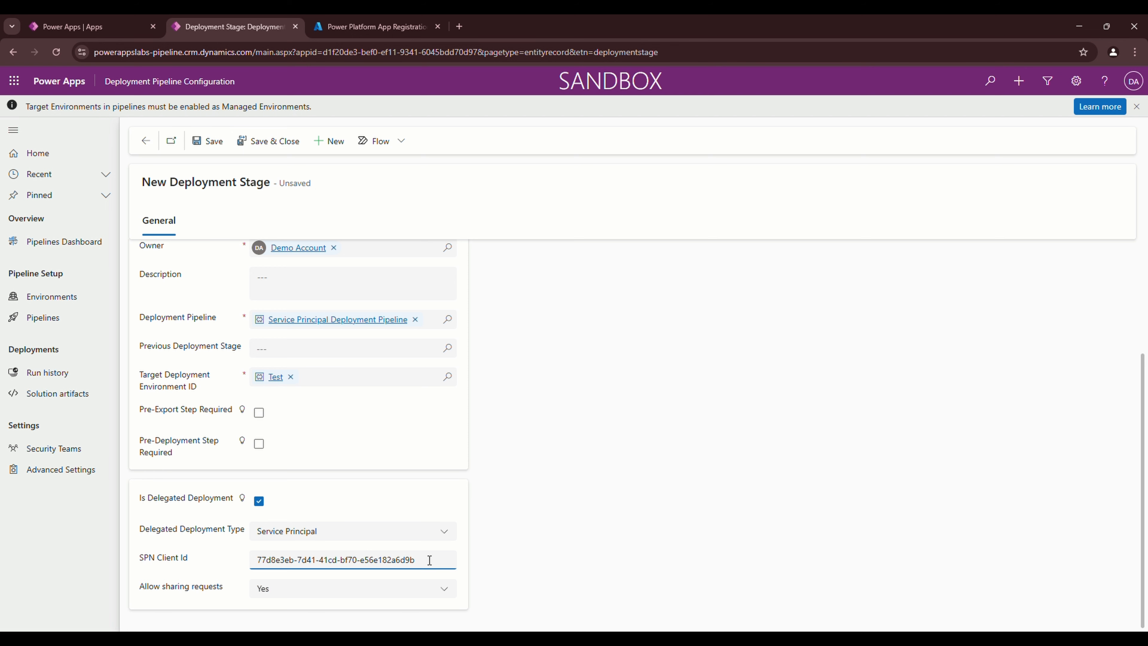
click(90, 19)
Switch Power Apps to the Test environment and launch the Power Platform admin center
click(940, 83)
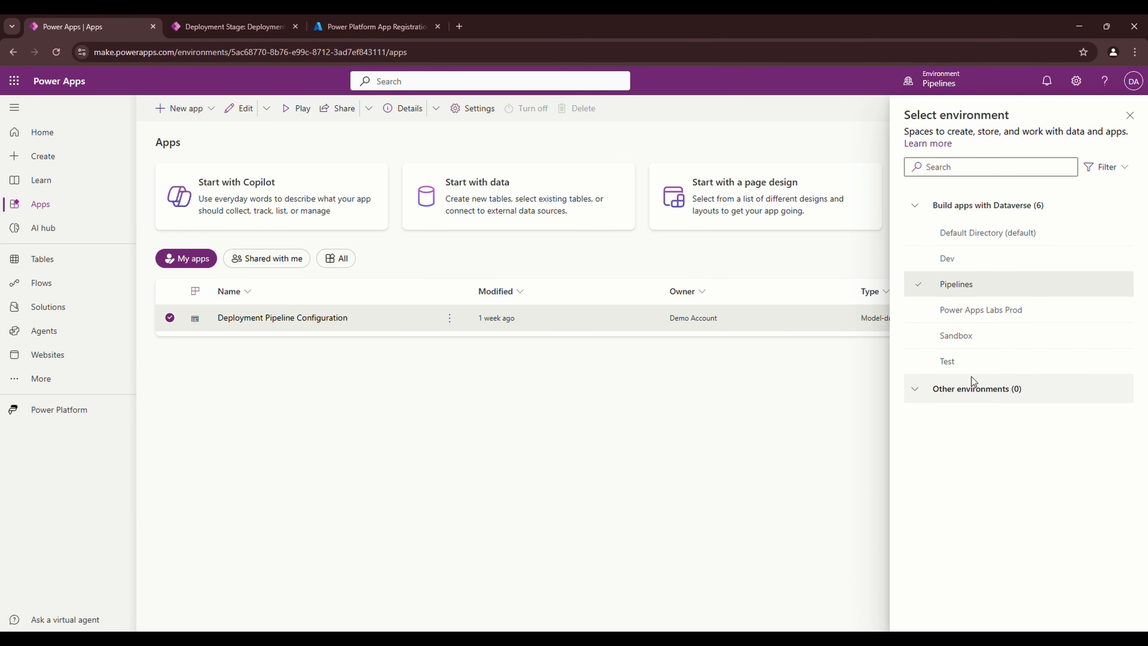
click(950, 365)
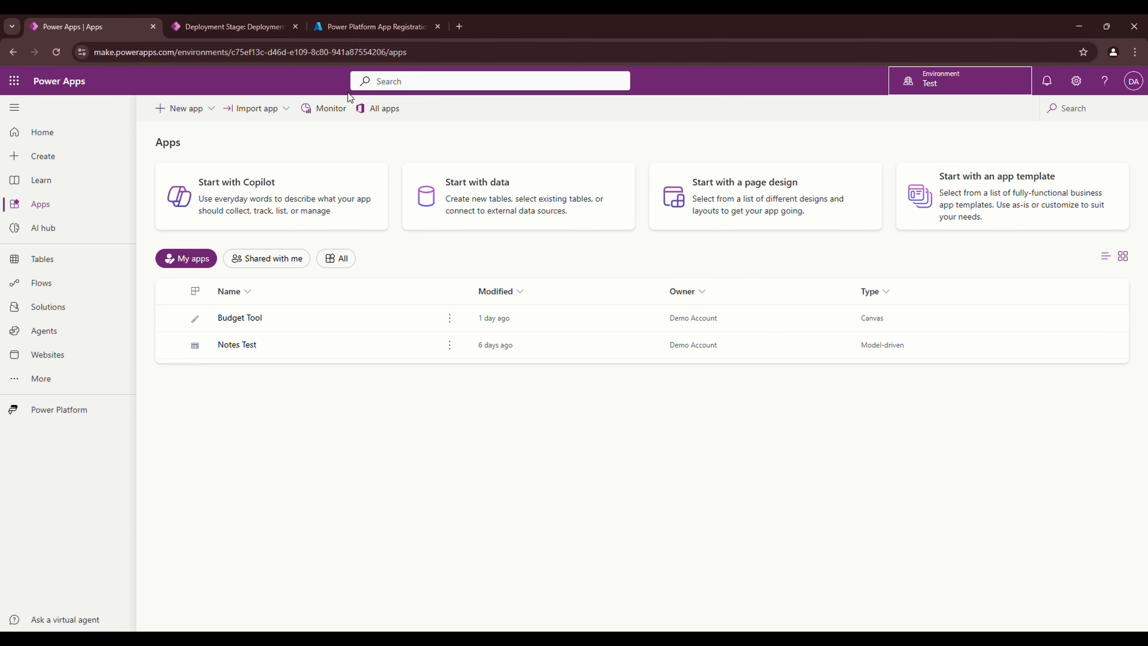
click(1077, 81)
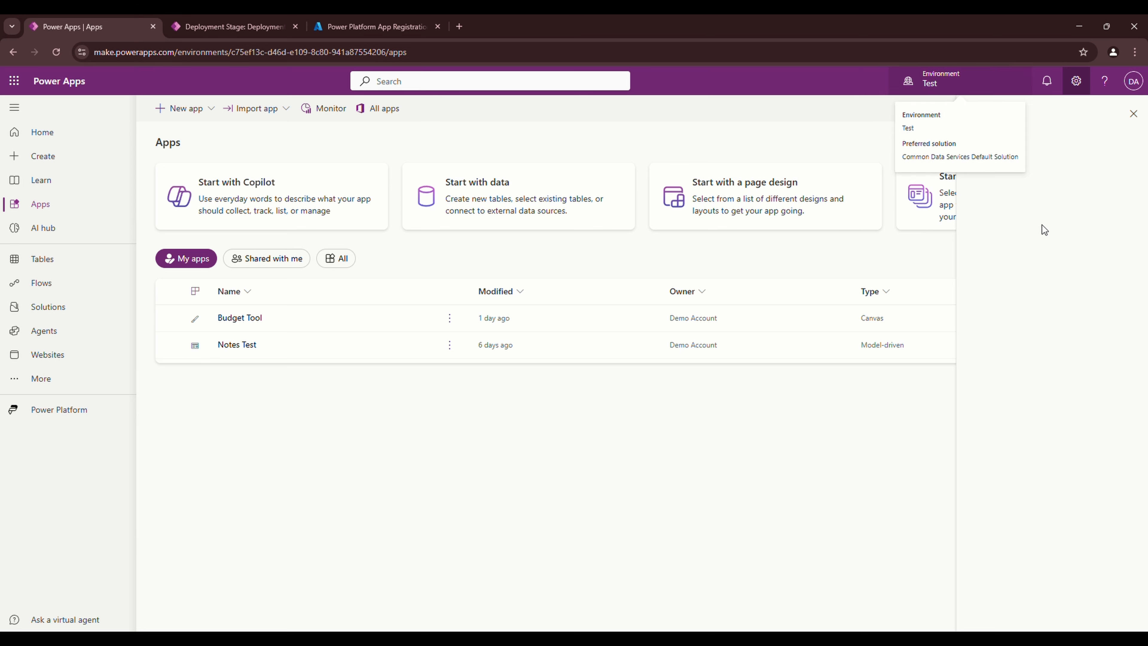
click(992, 168)
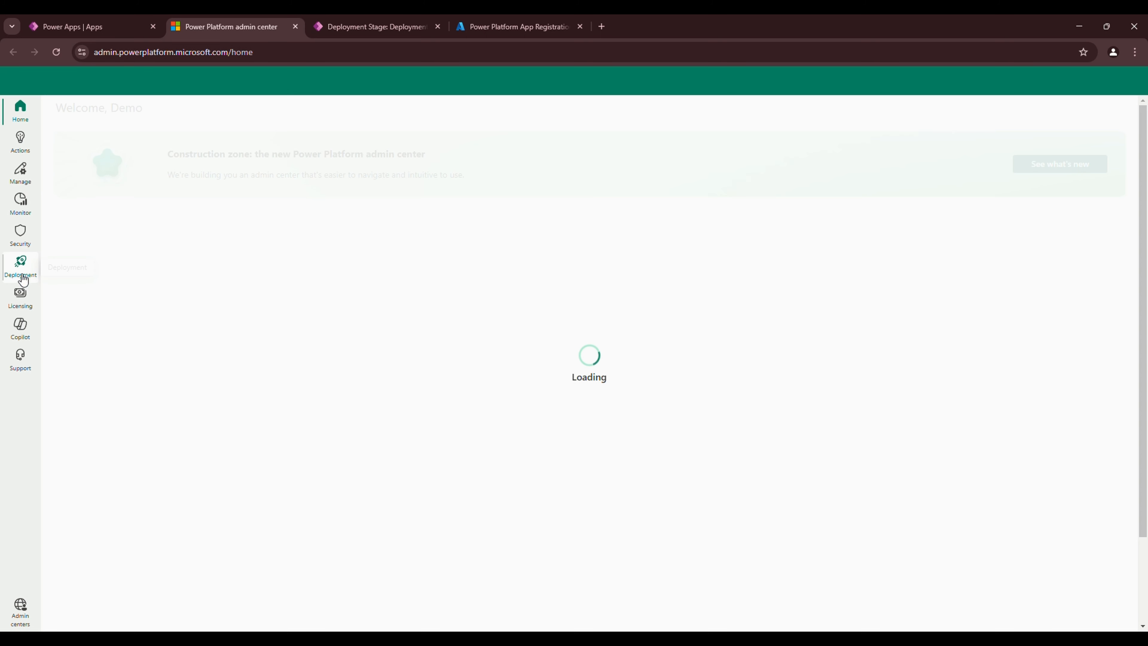
Navigate from Environments to the Dev environment's Application users page
click(27, 183)
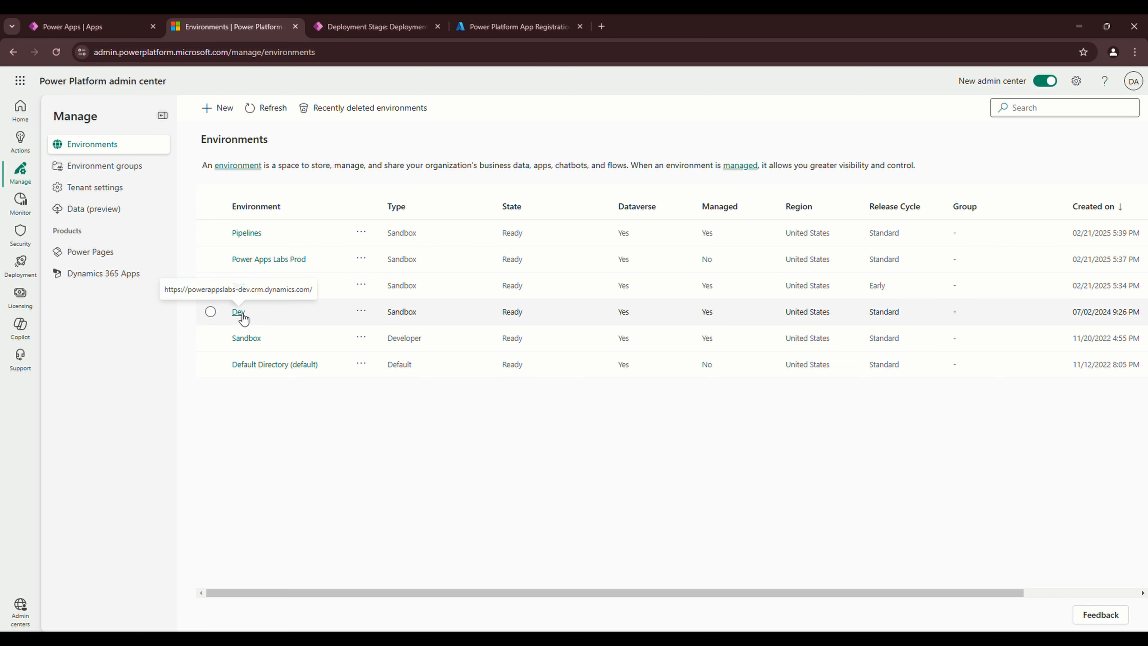
click(239, 314)
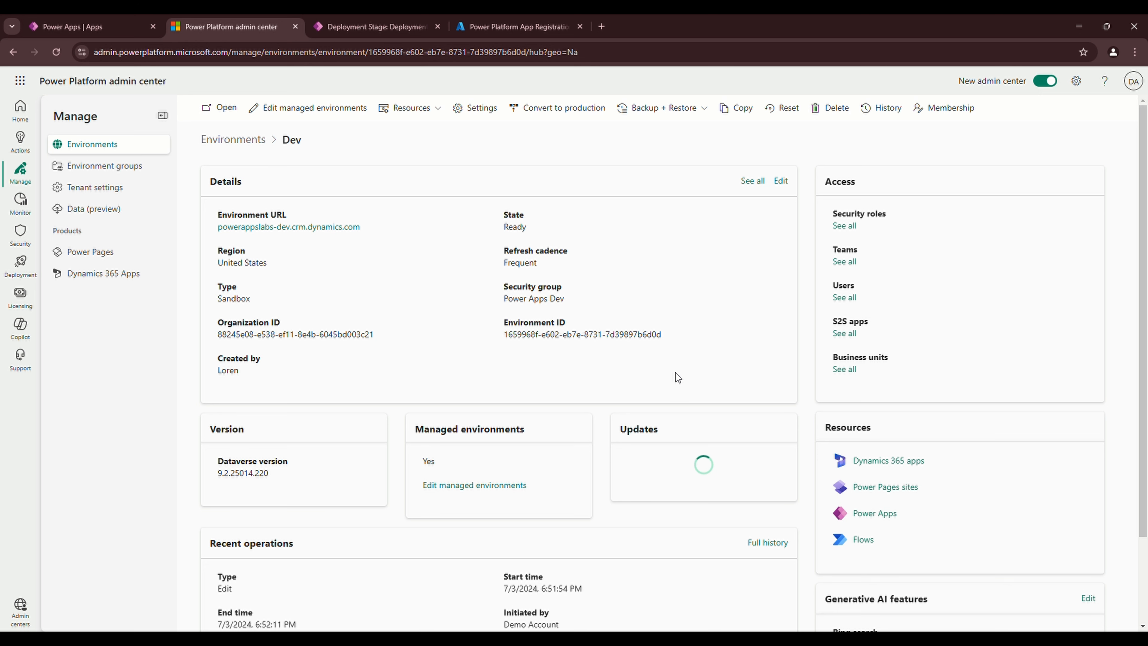
click(844, 298)
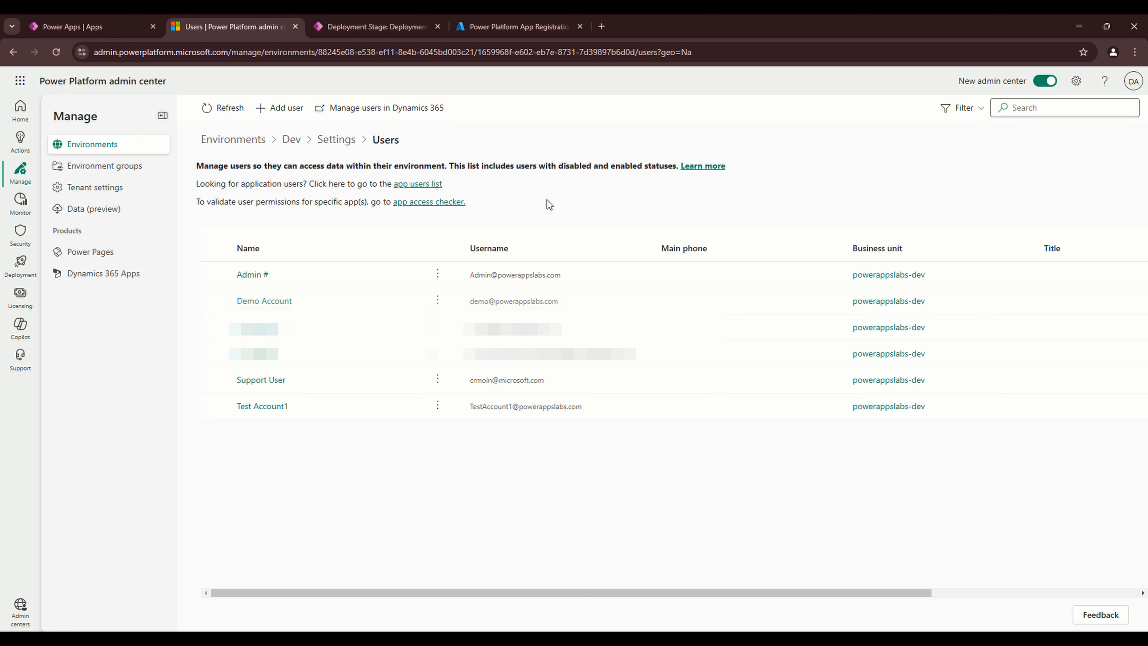
click(418, 184)
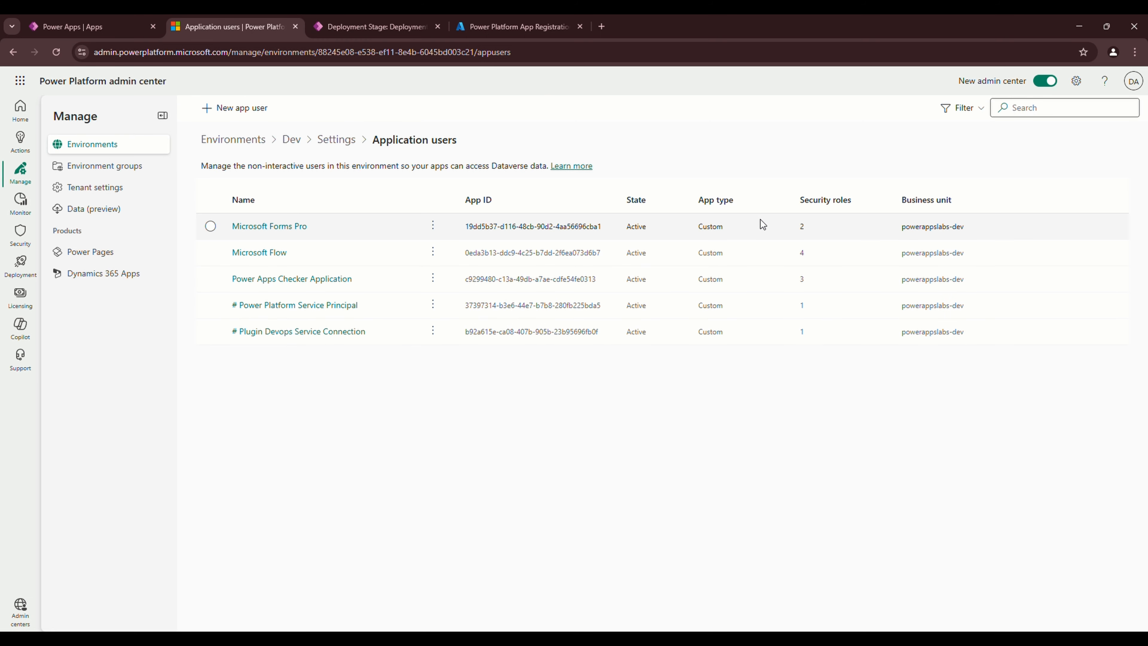
Add Power Platform App Registration as a new app user with business unit powerappslabs-dev
click(264, 117)
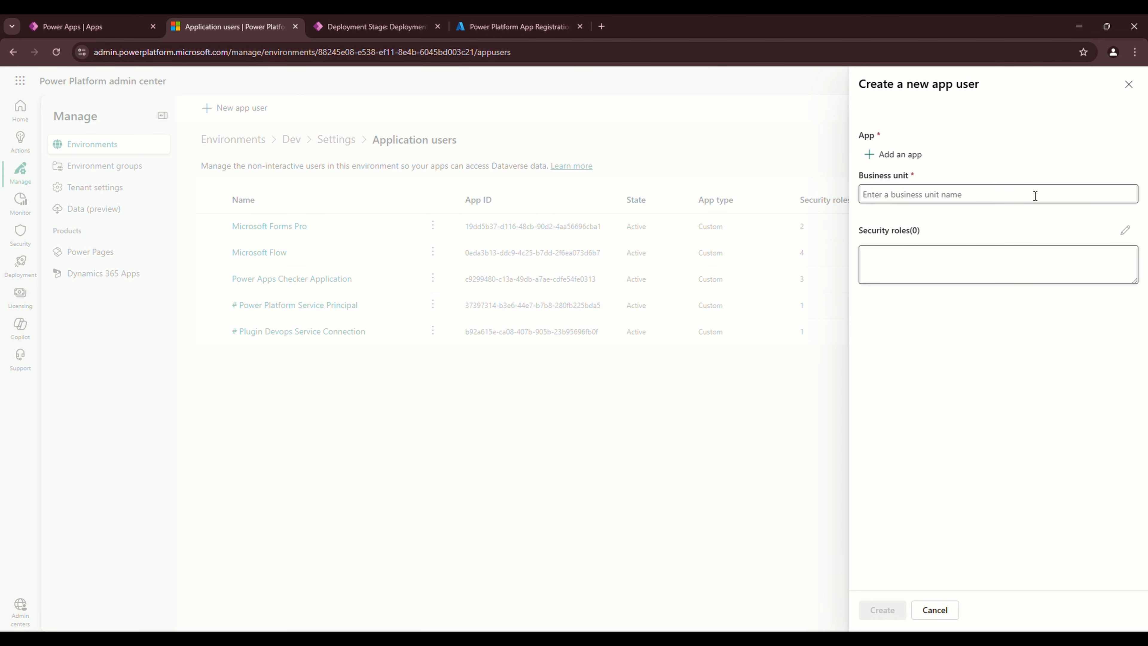
click(900, 155)
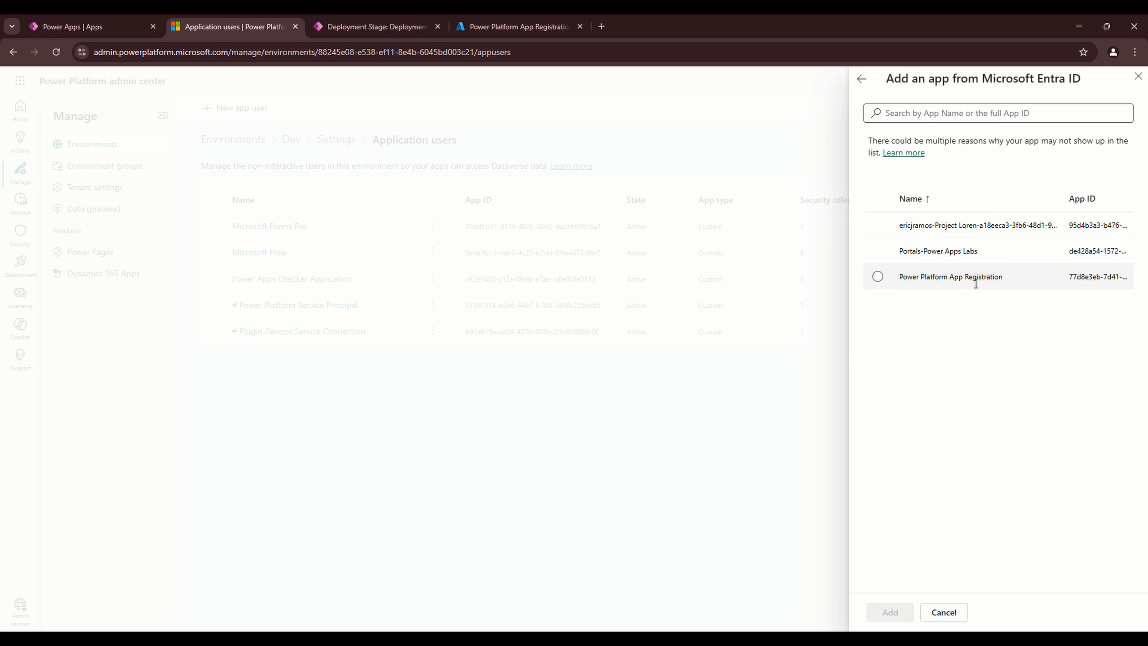
click(878, 277)
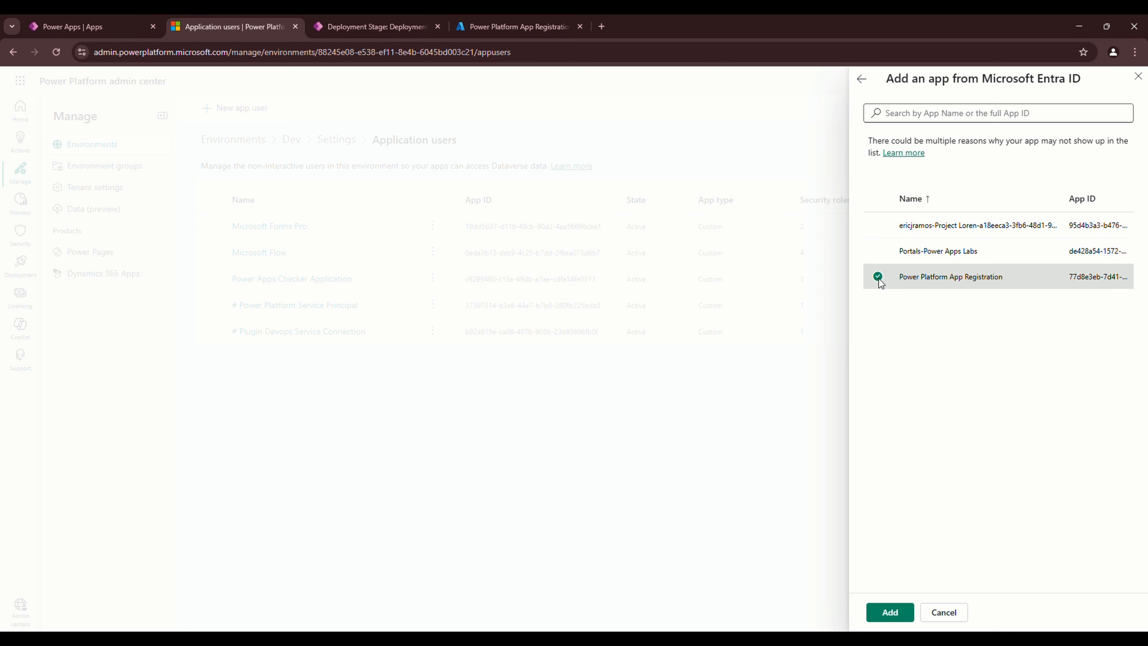
click(881, 612)
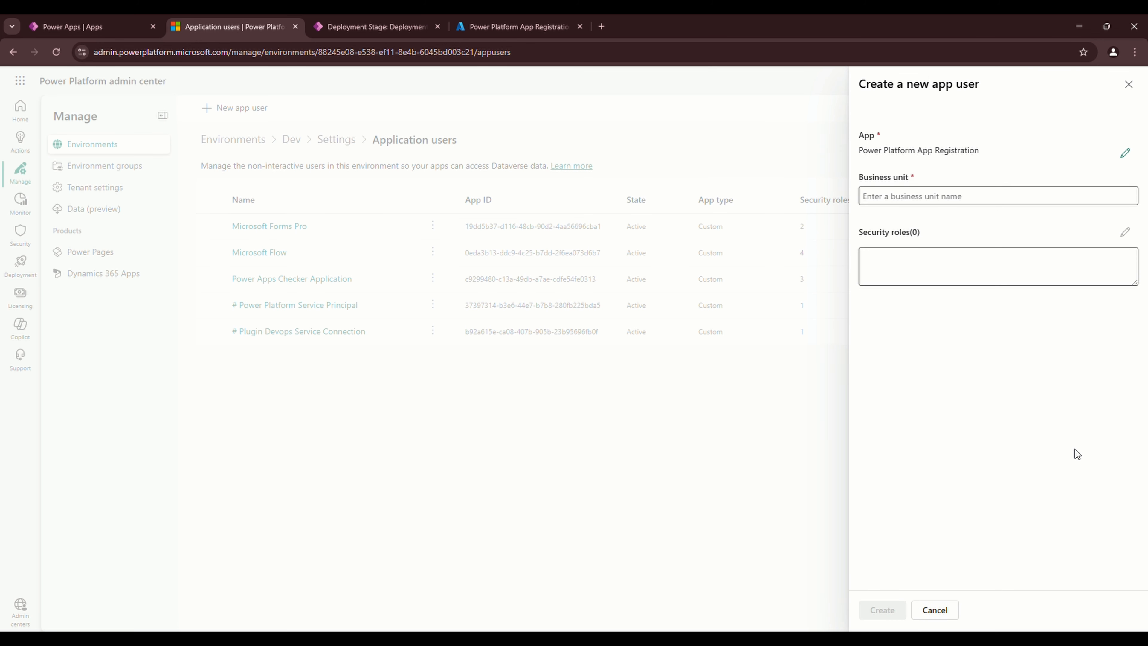
click(1099, 197)
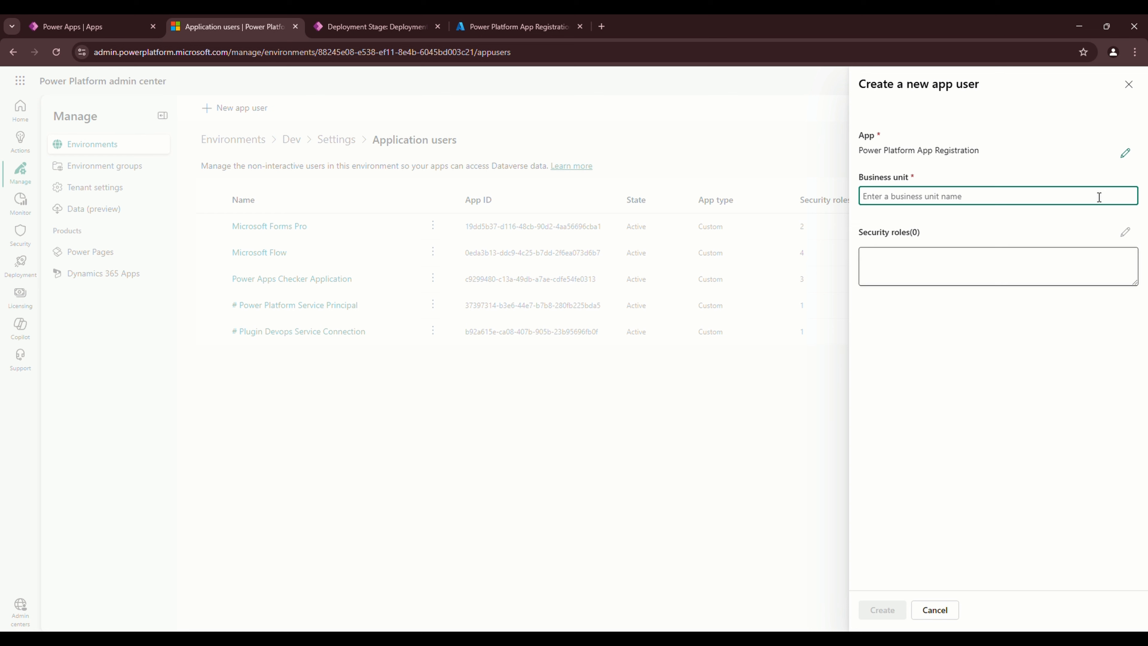
text(p)
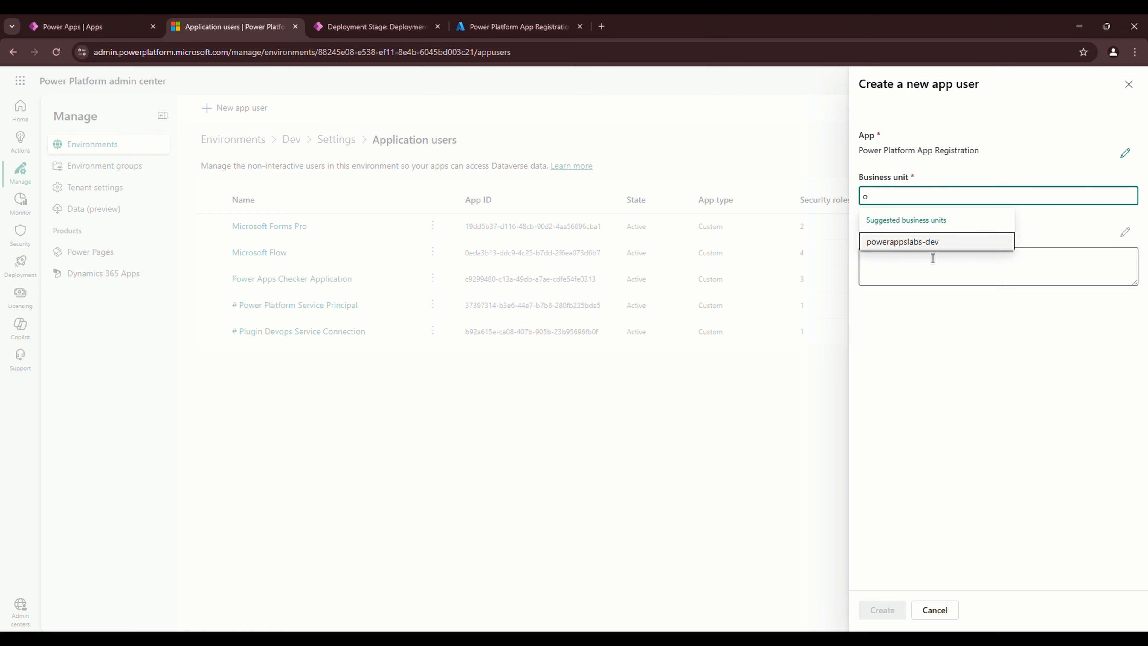
click(933, 241)
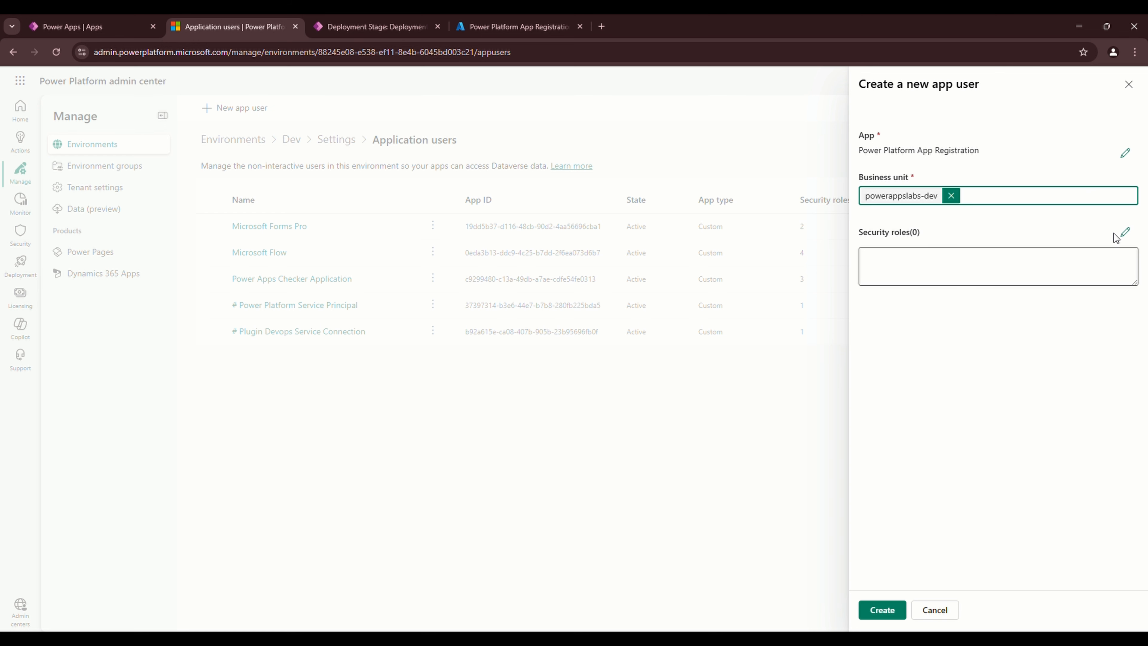
Assign the System Administrator security role and create the app user
click(1127, 233)
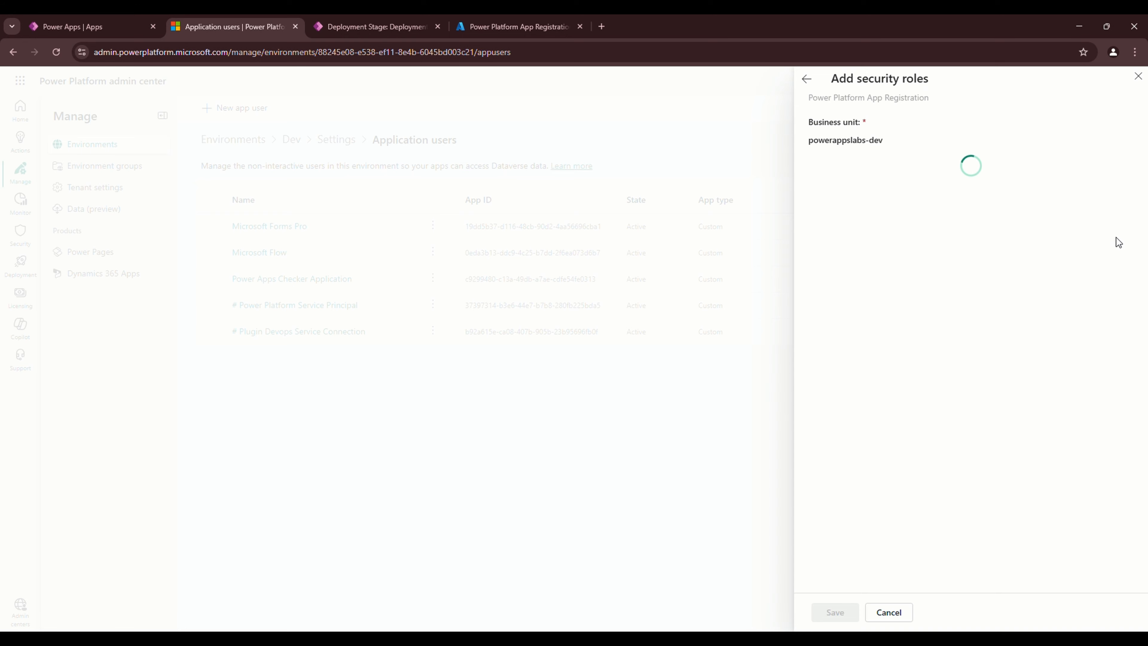
scroll(904, 520, down, 20)
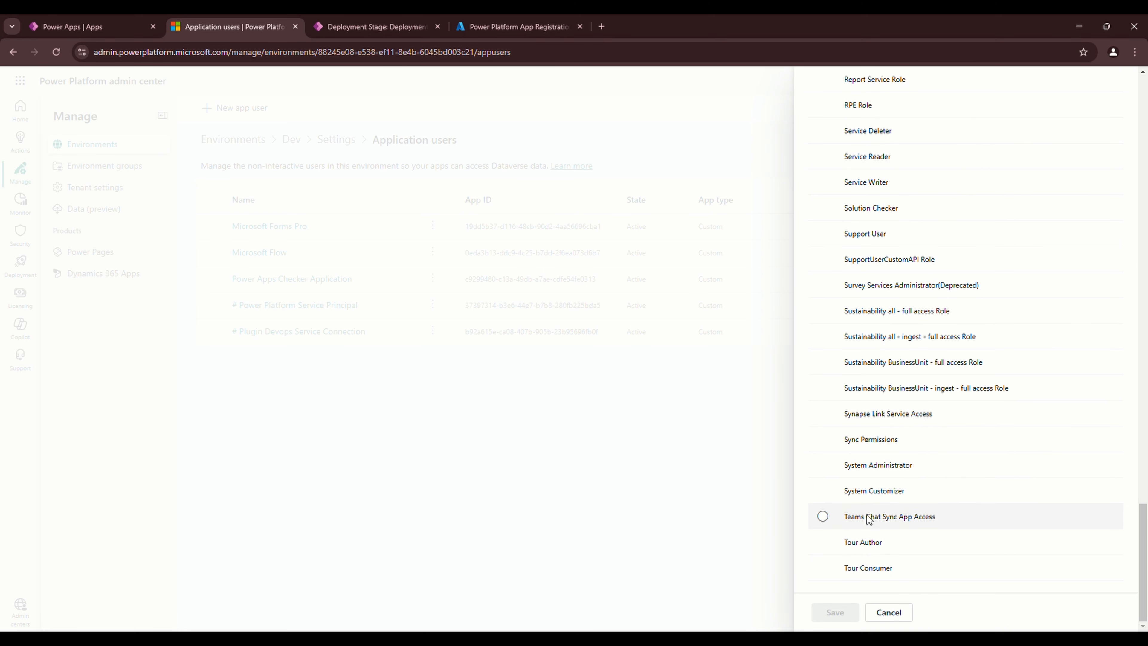
click(867, 465)
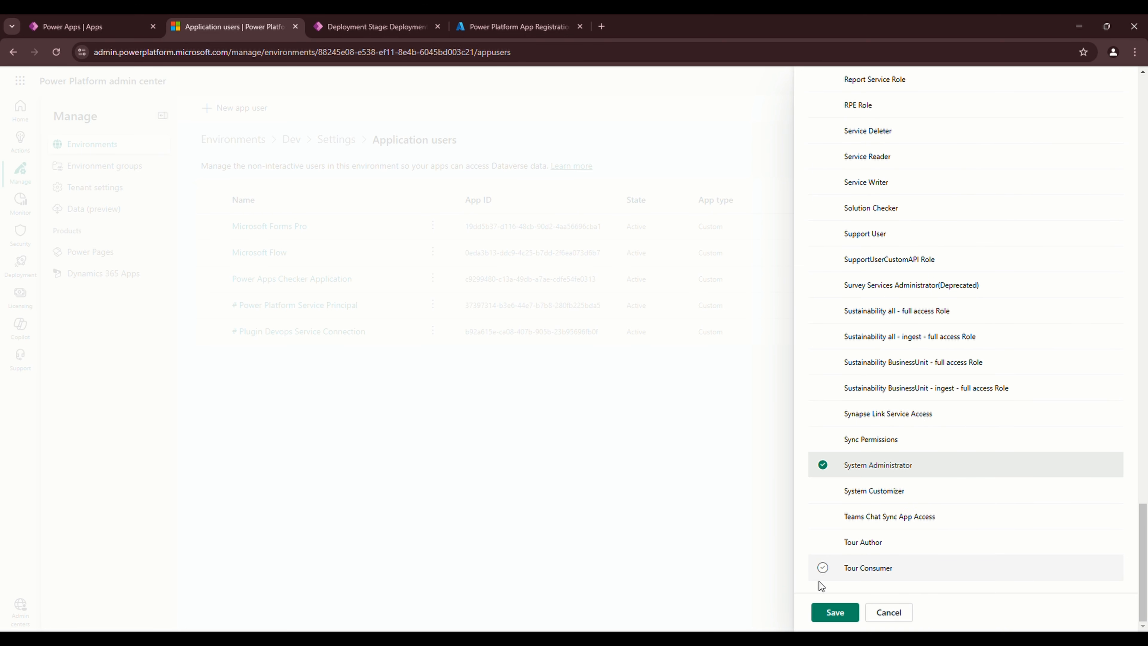
click(838, 614)
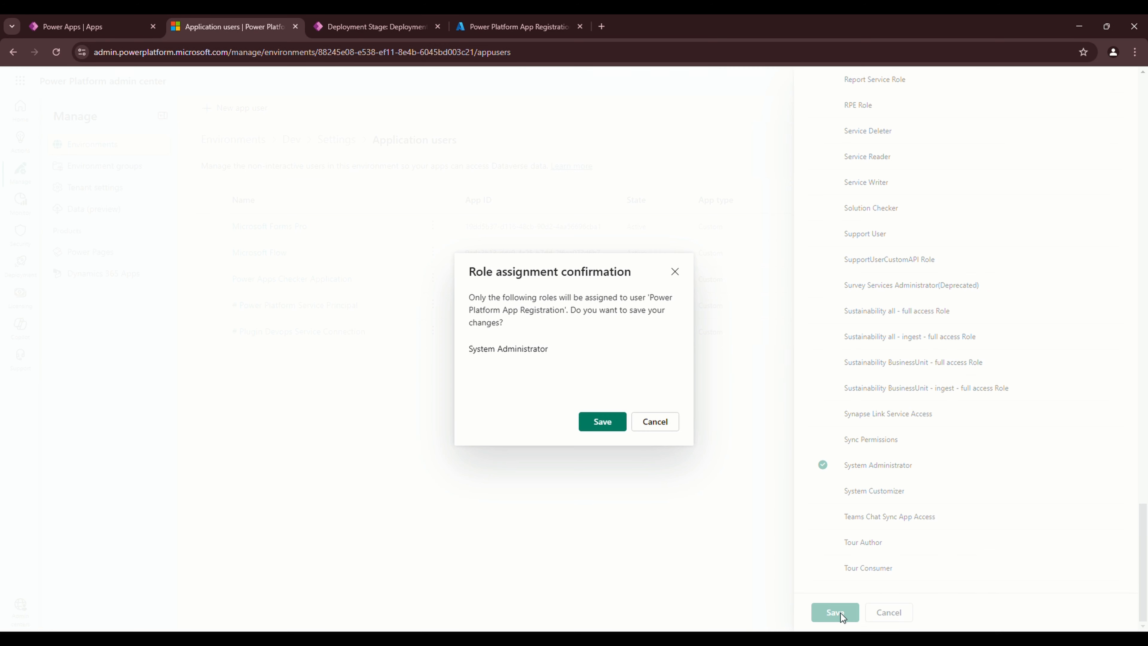
click(604, 426)
click(882, 609)
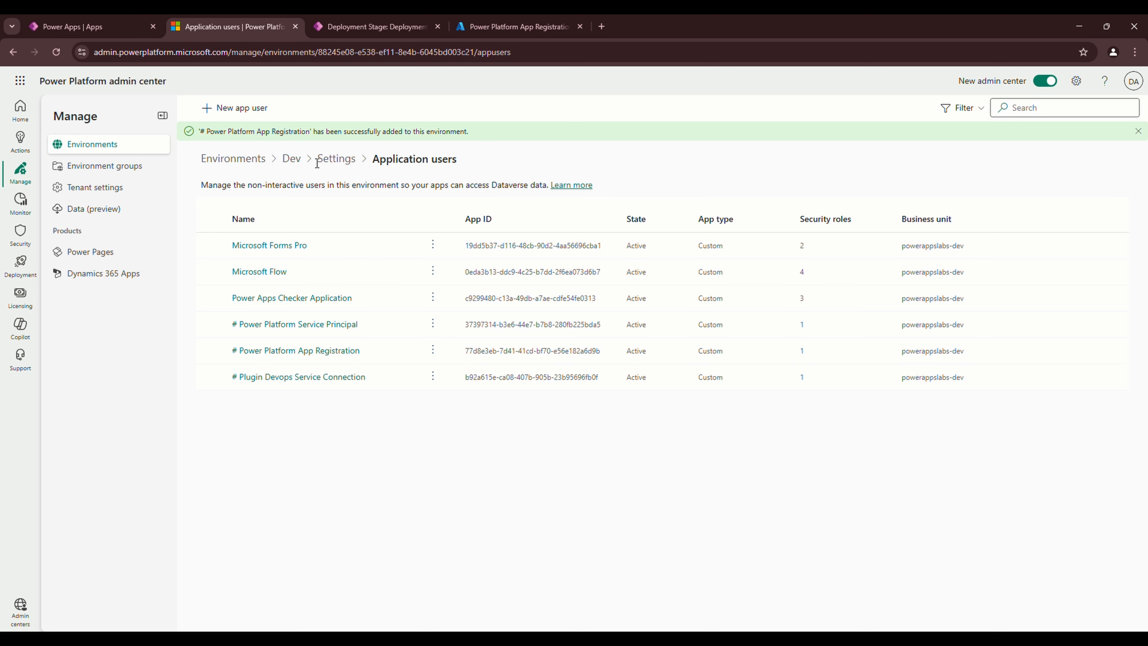
click(264, 159)
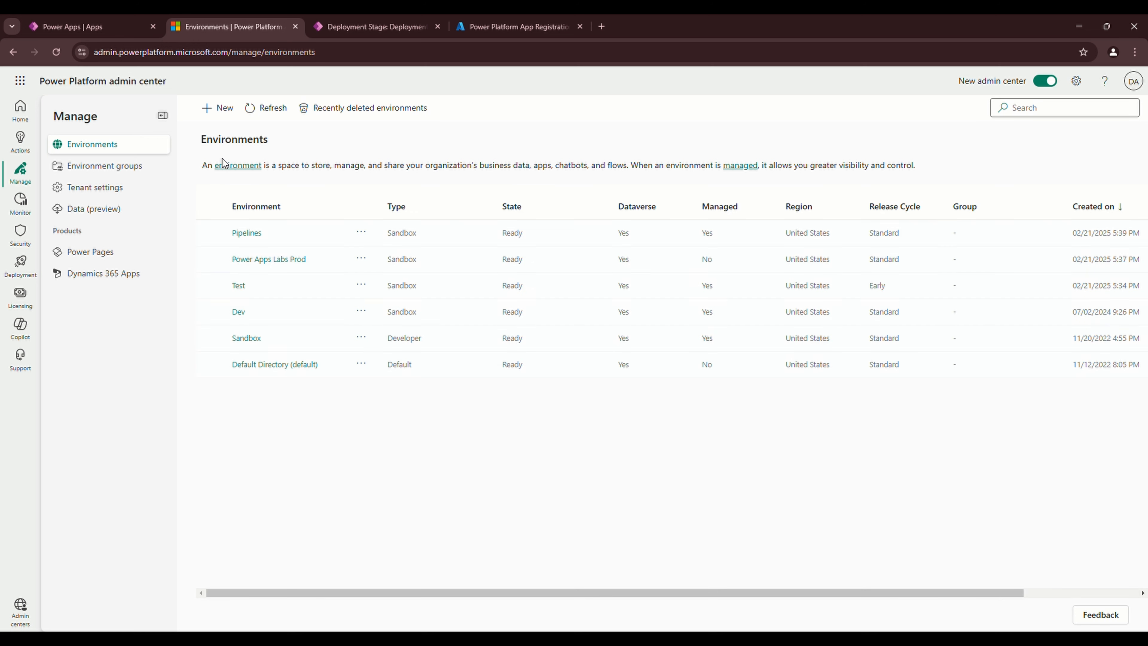
In the Test environment's app users, start a new app user for Power Platform App Registration
click(239, 285)
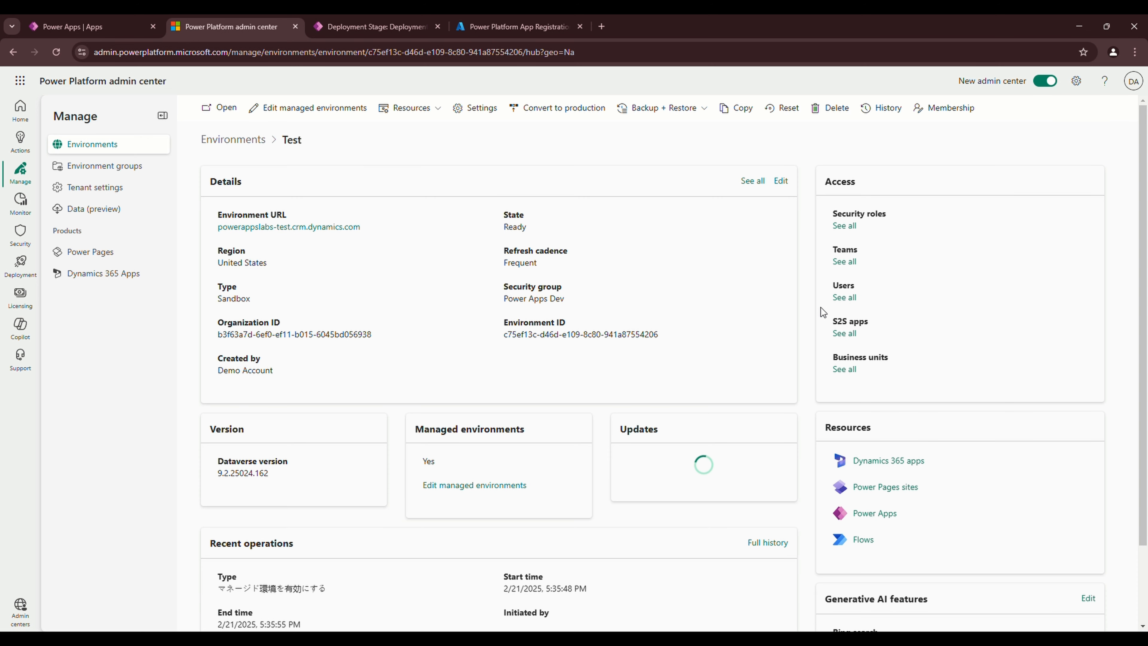
click(845, 297)
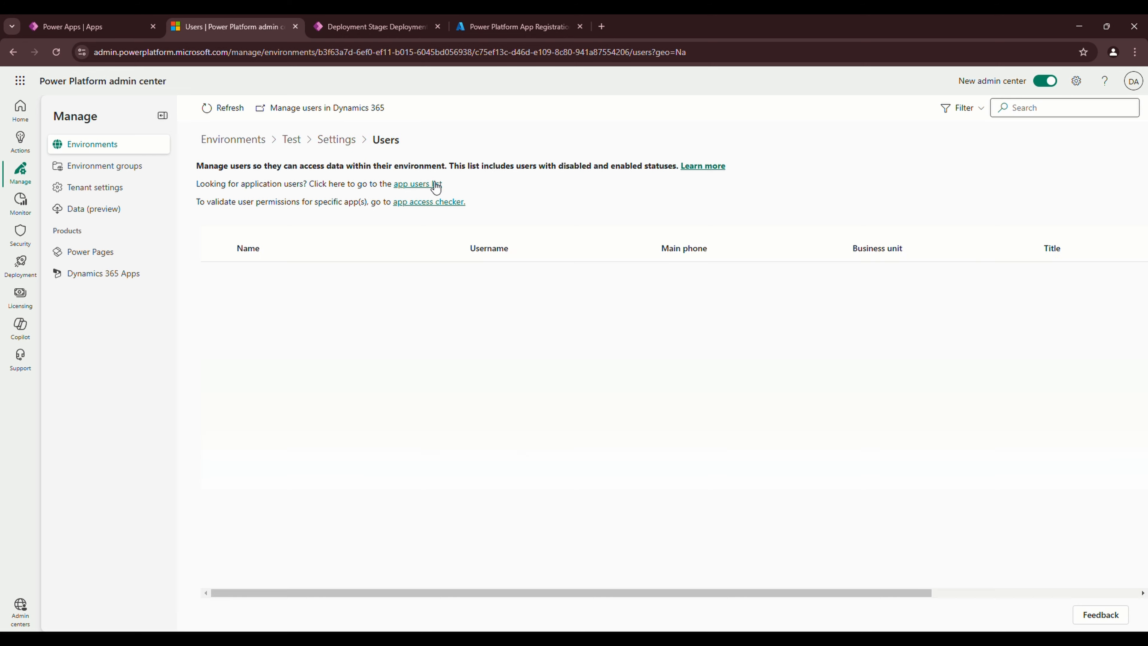
click(435, 185)
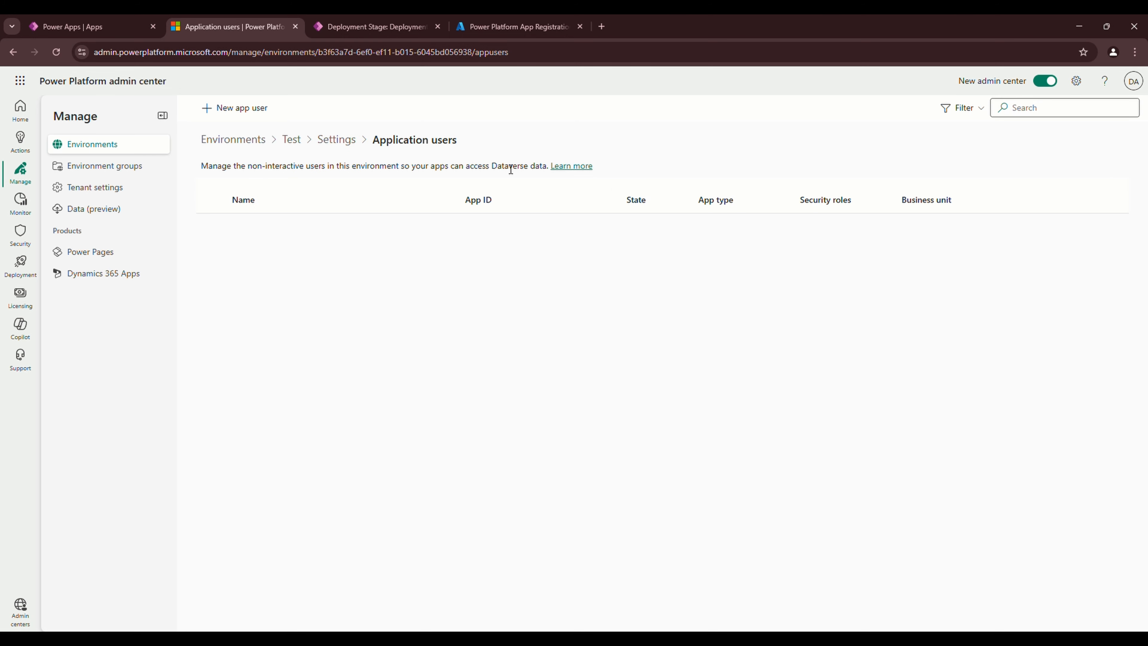
click(238, 108)
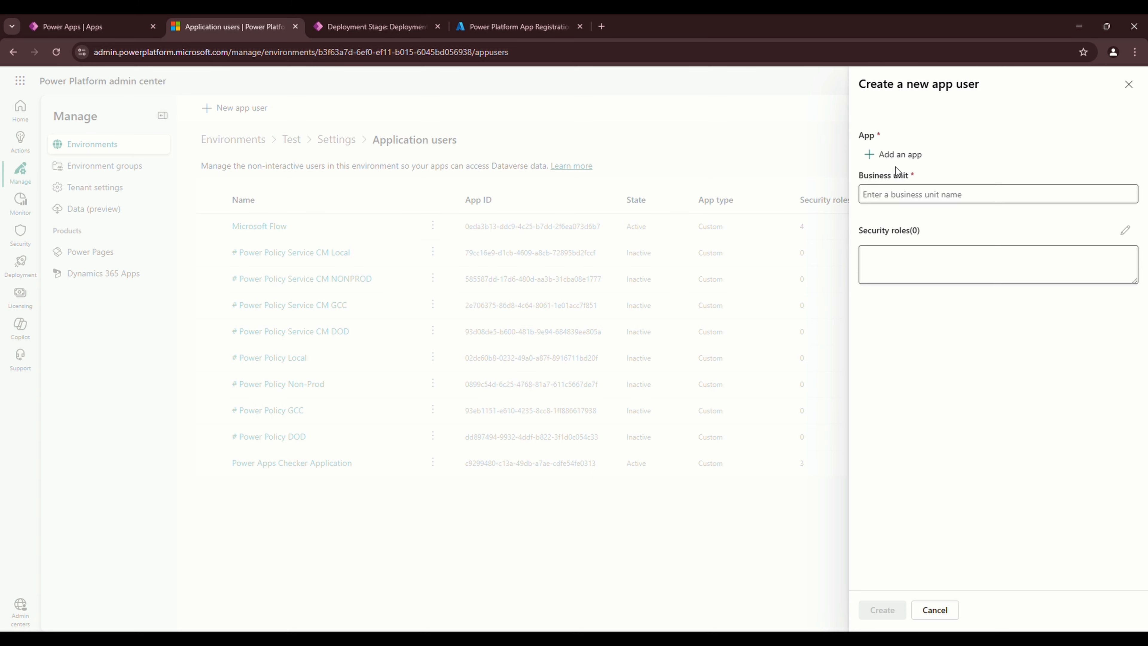
click(899, 155)
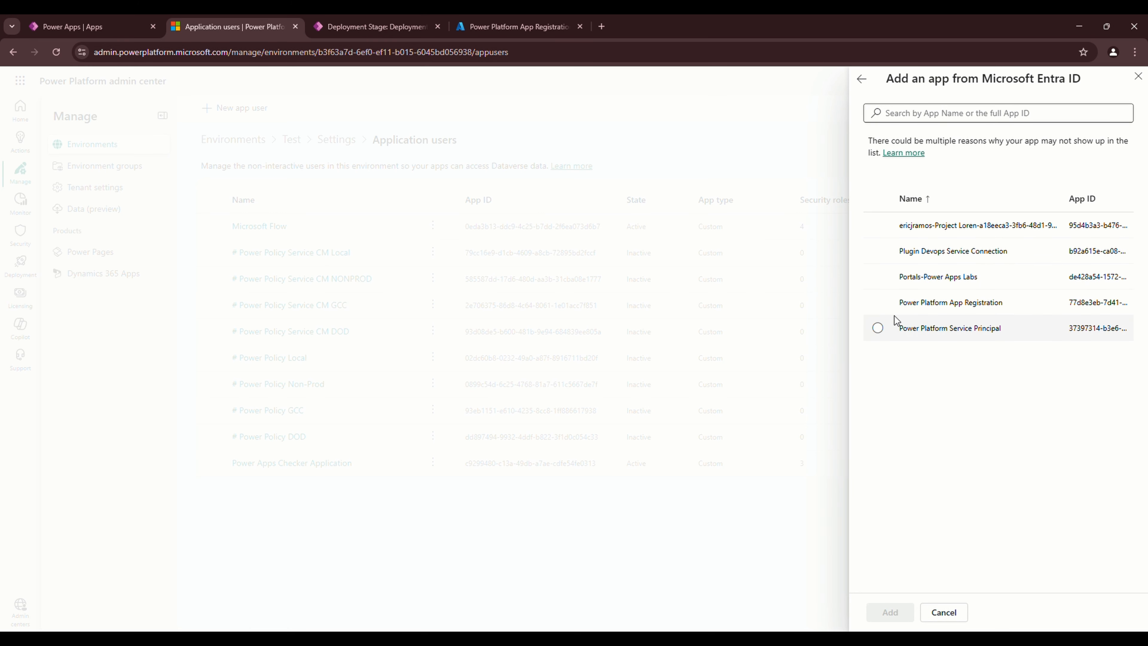
click(879, 303)
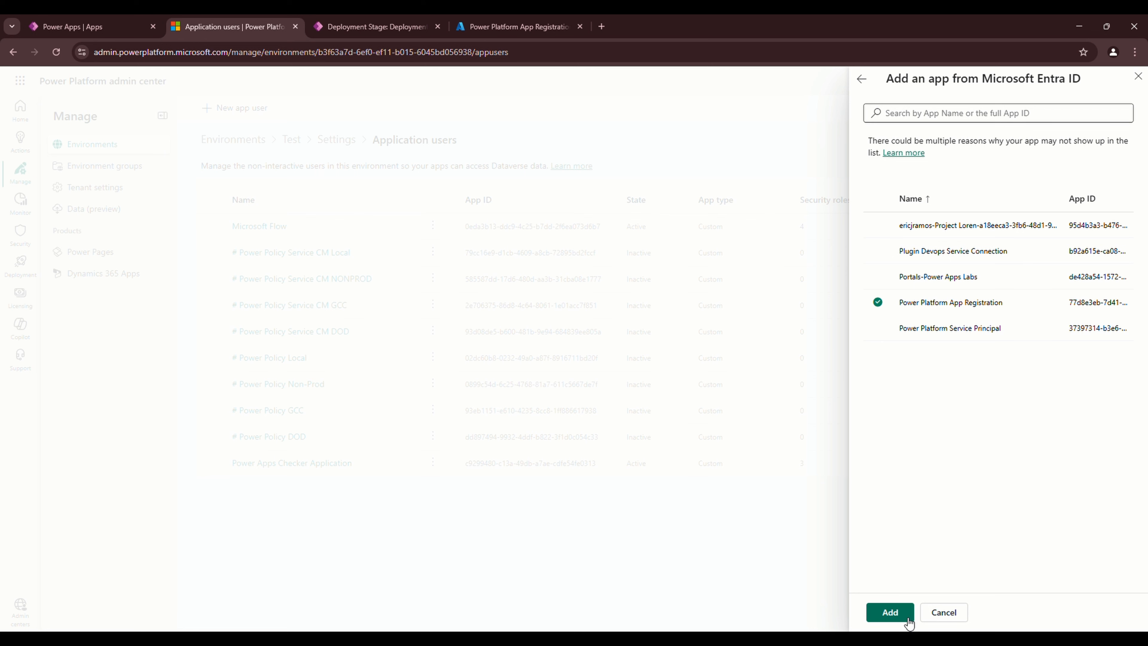
click(891, 614)
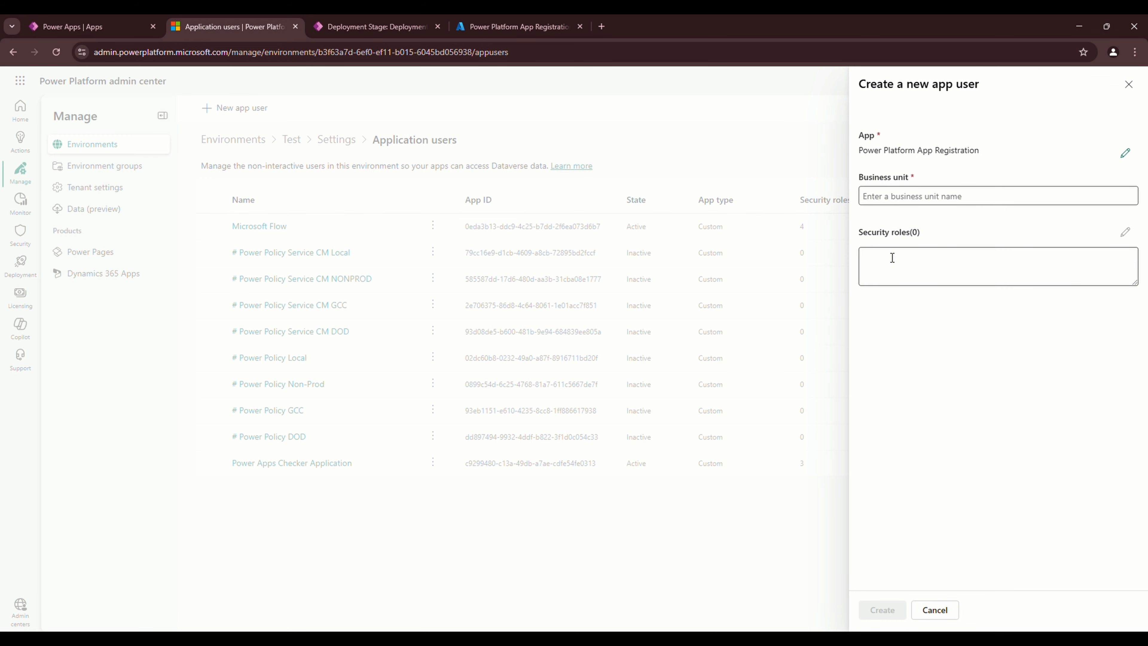
Set business unit powerappslabs-test, assign the System Administrator role, and create the app user
click(1027, 199)
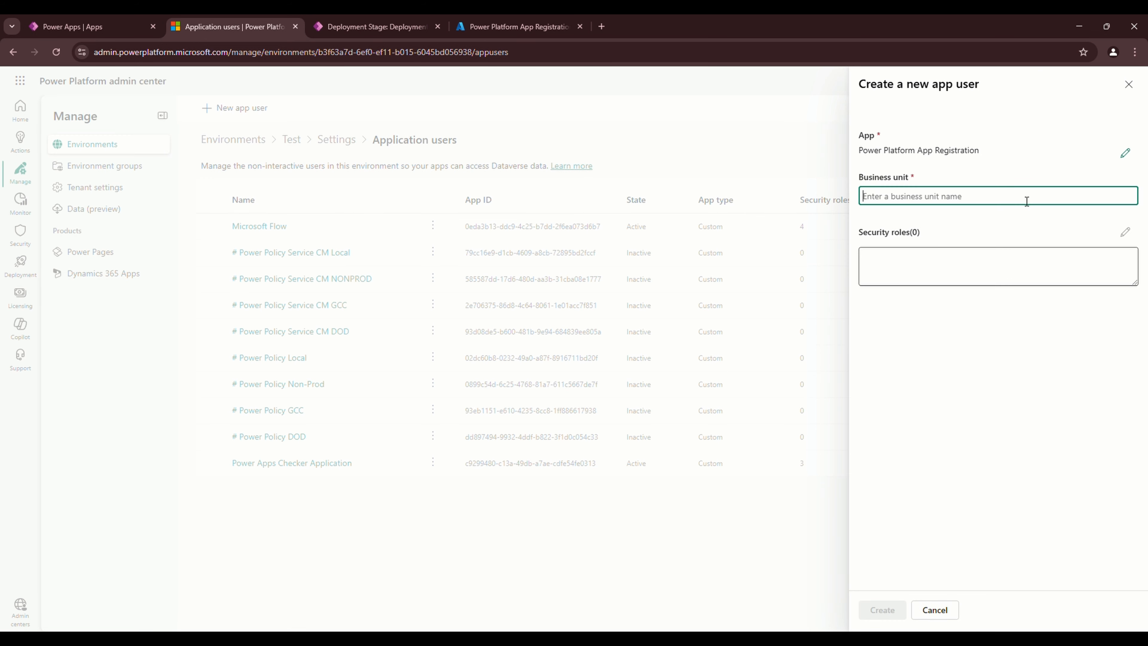
text(i)
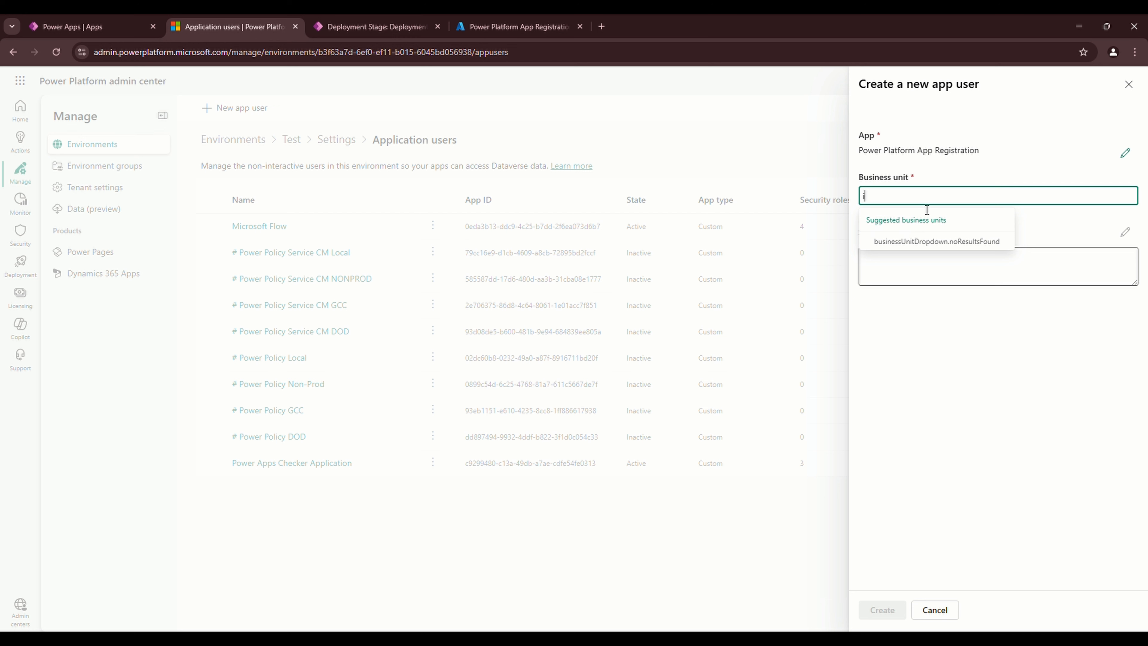
key(BackSpace)
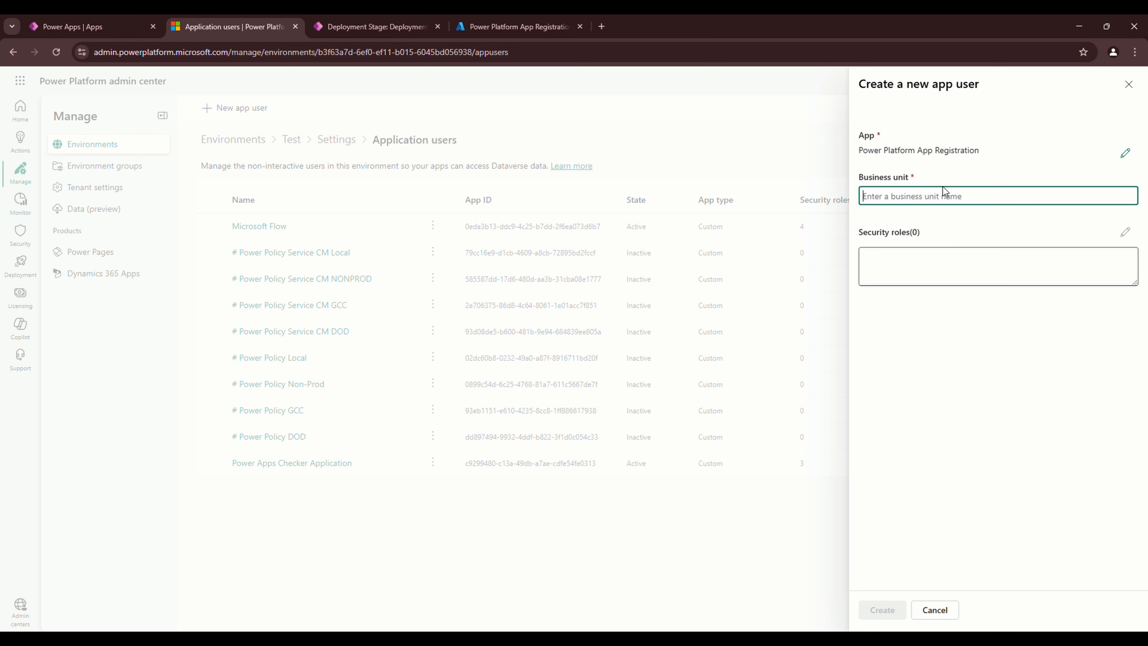
text(or)
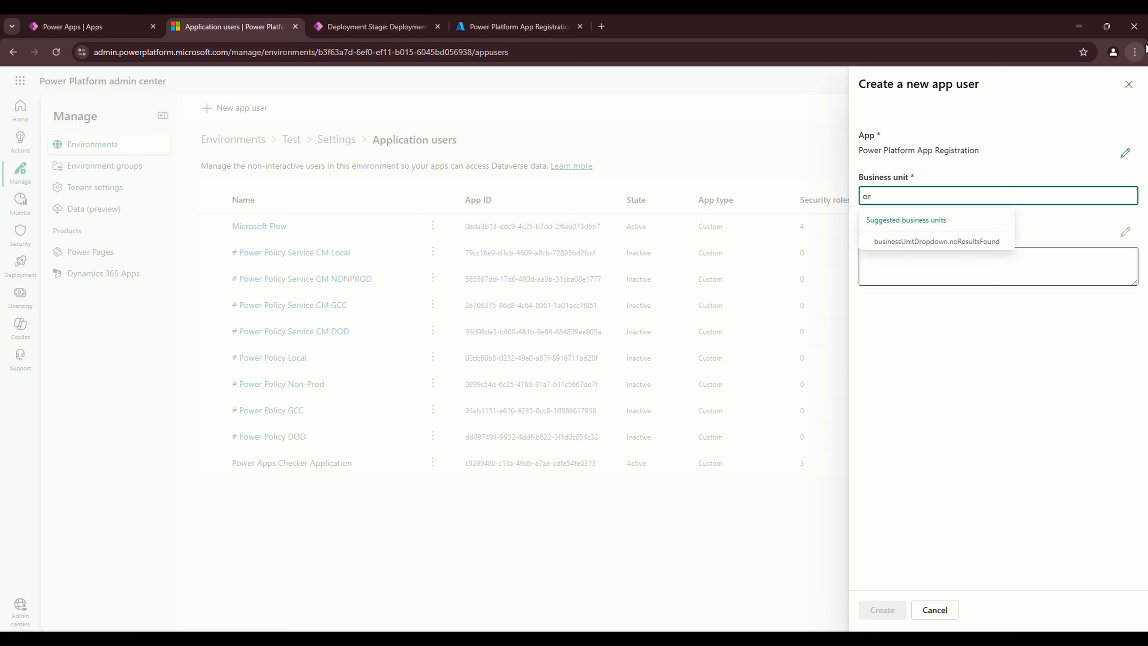
key(BackSpace)
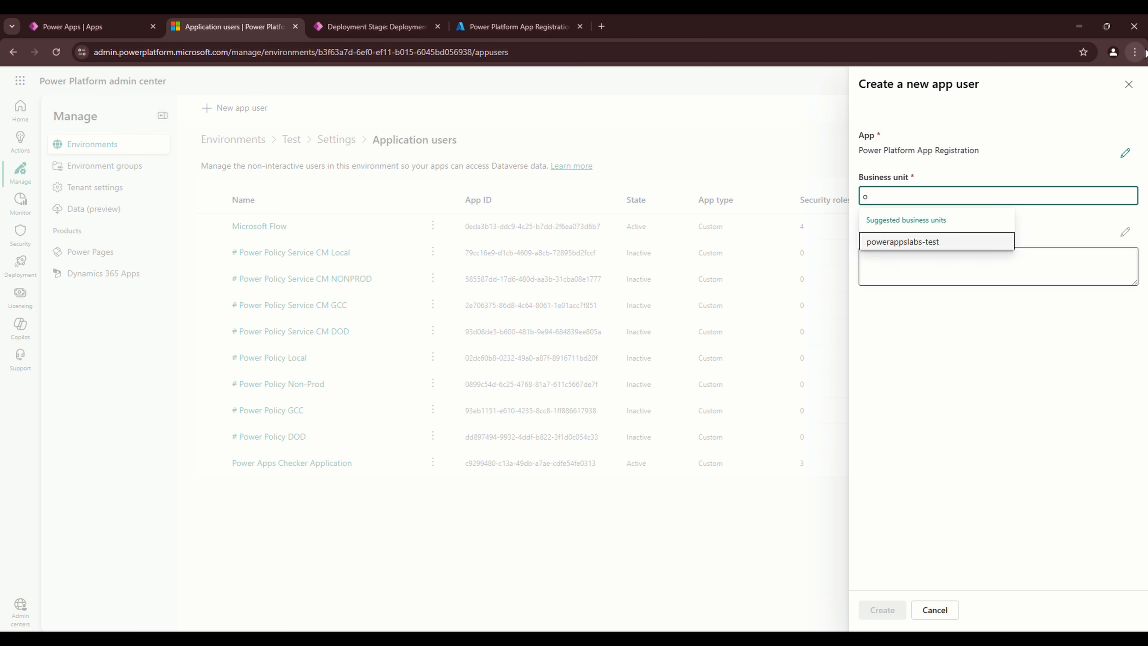
click(878, 238)
click(1121, 239)
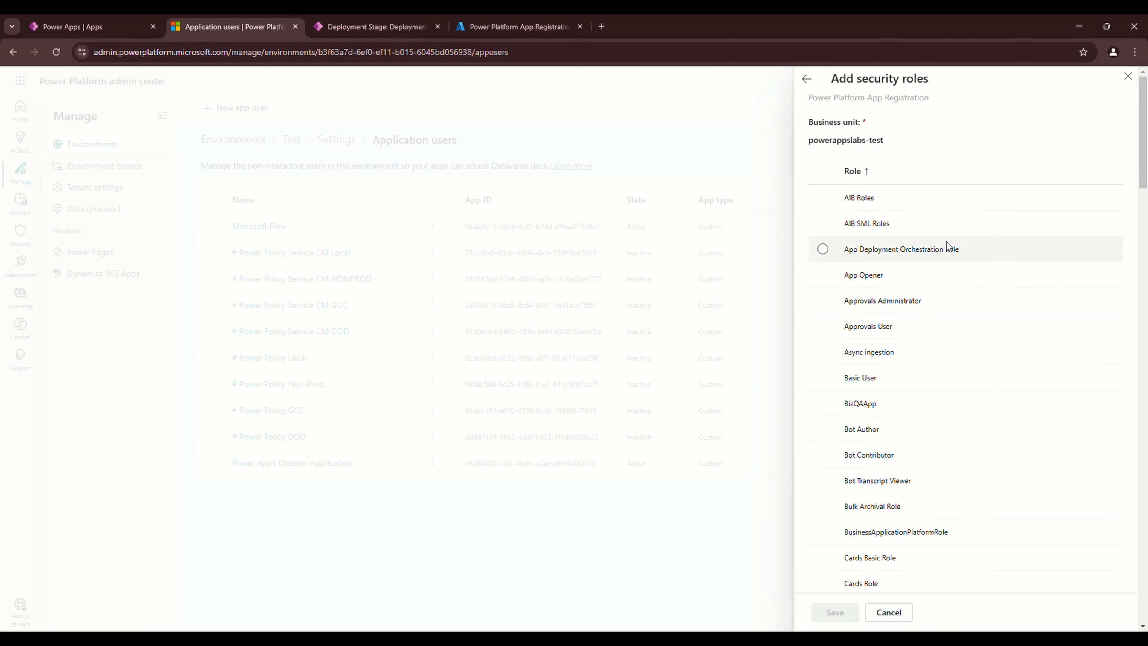
scroll(930, 467, down, 10)
scroll(931, 460, down, 10)
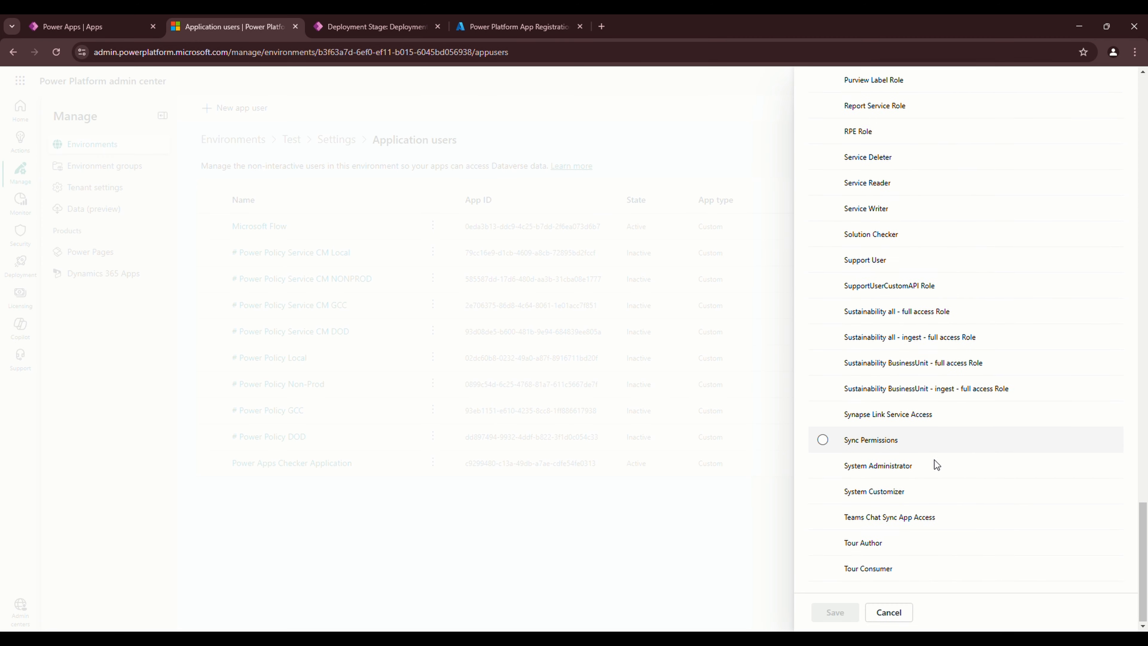
click(834, 465)
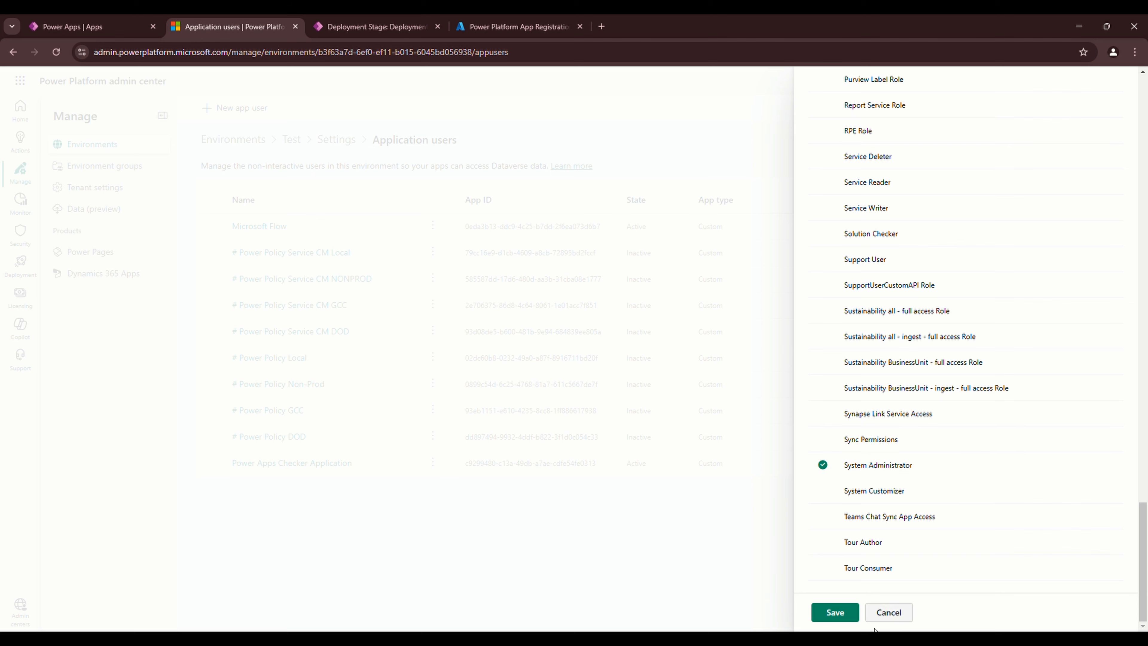
click(832, 614)
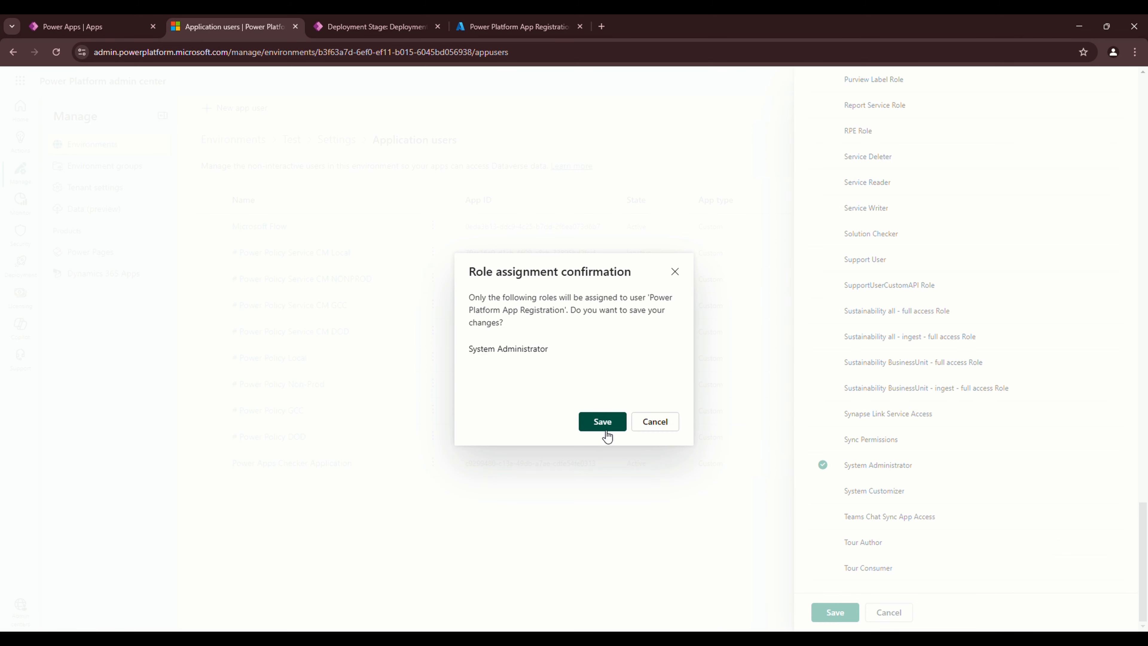
click(602, 422)
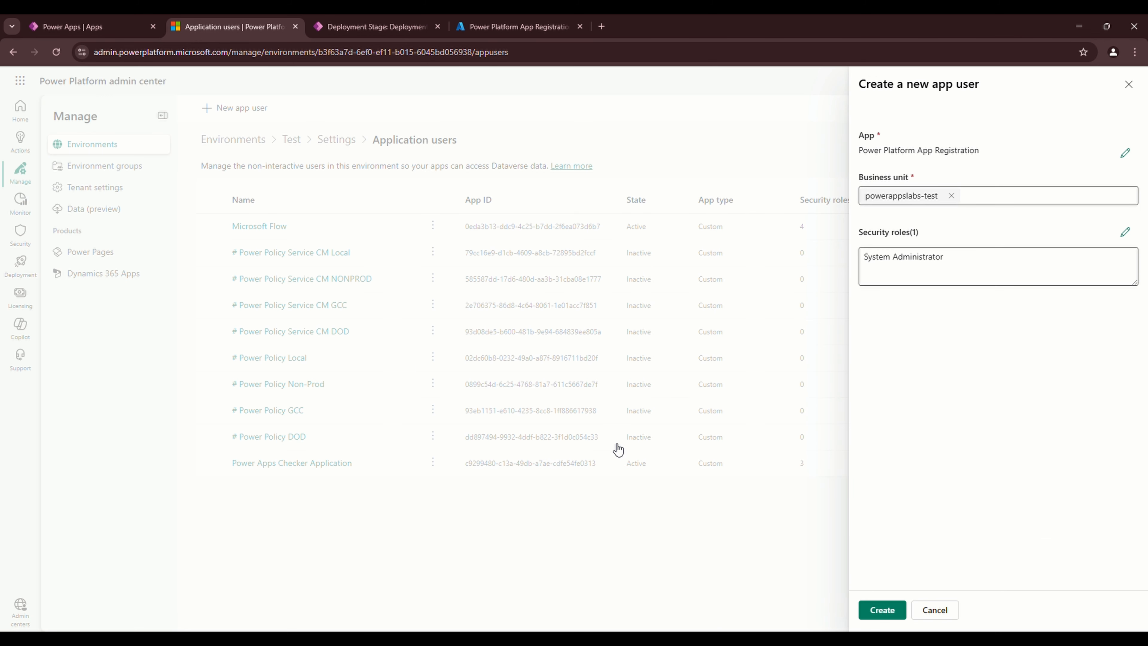
click(879, 615)
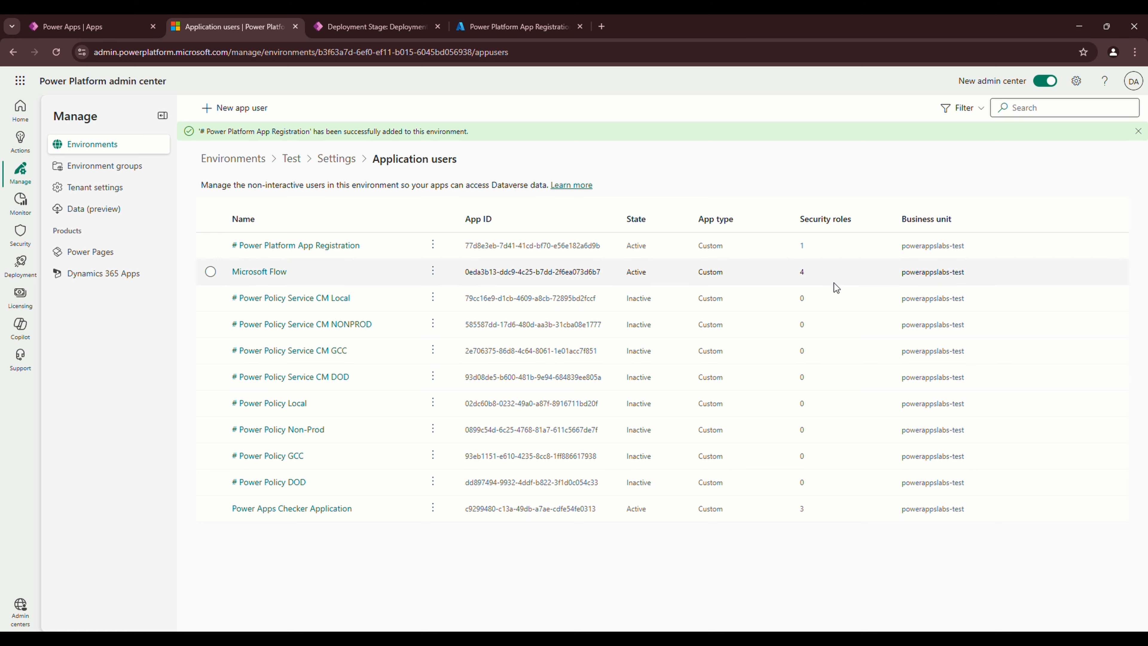
In Power Apps Labs Prod's app users, start a new app user for Power Platform App Registration
click(222, 159)
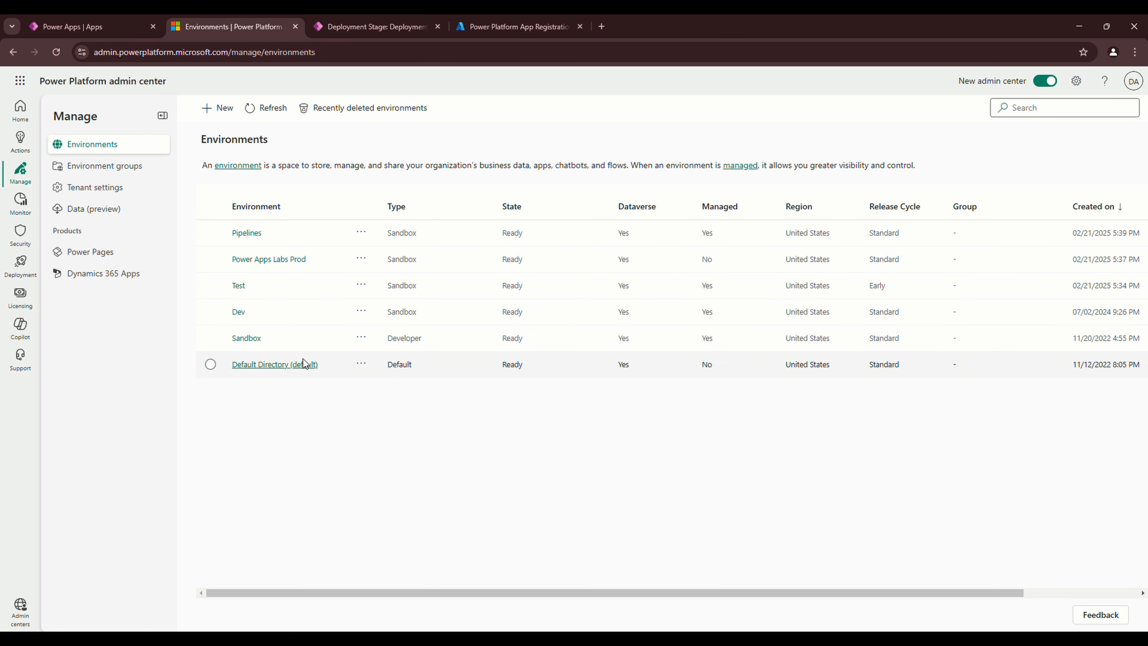
click(269, 261)
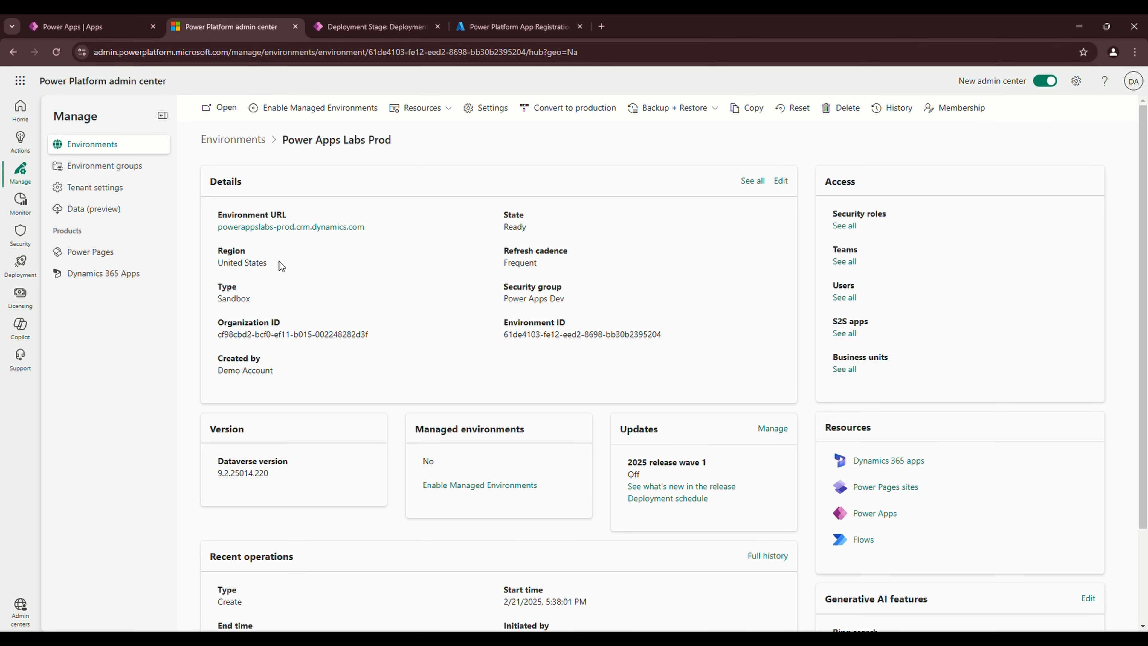
click(852, 298)
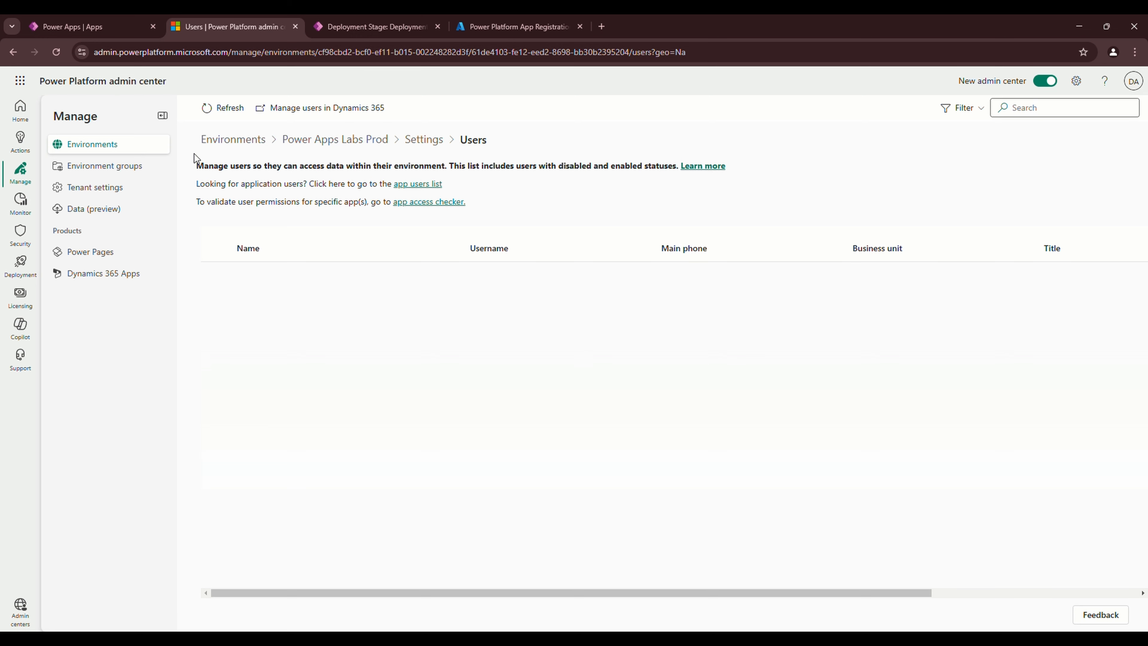
click(412, 185)
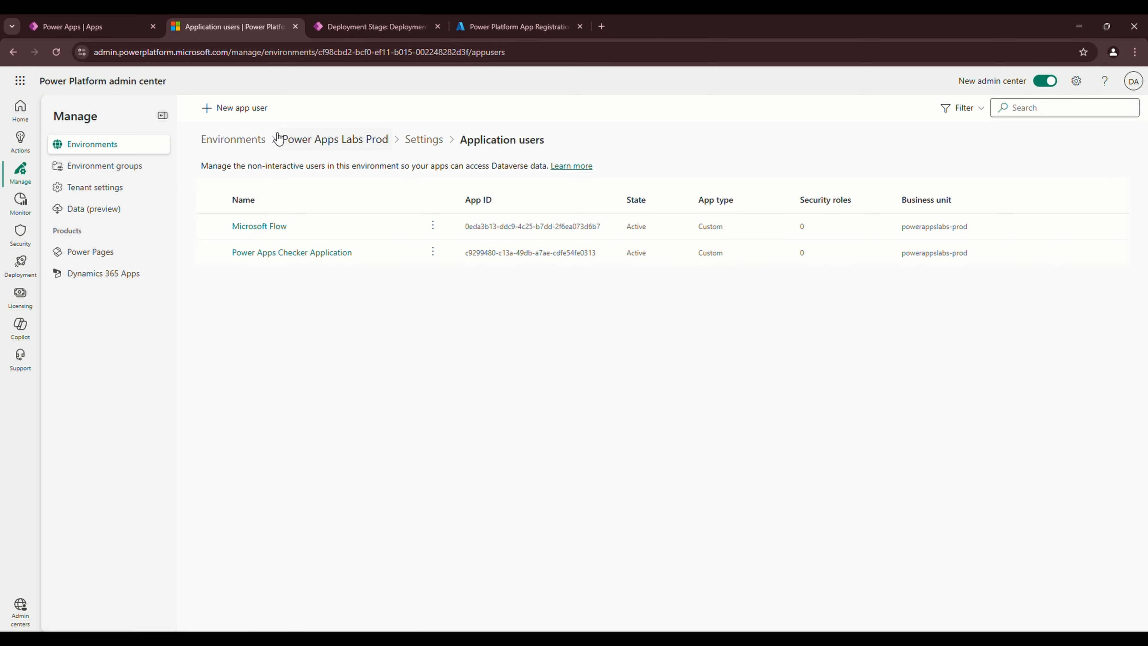
click(244, 114)
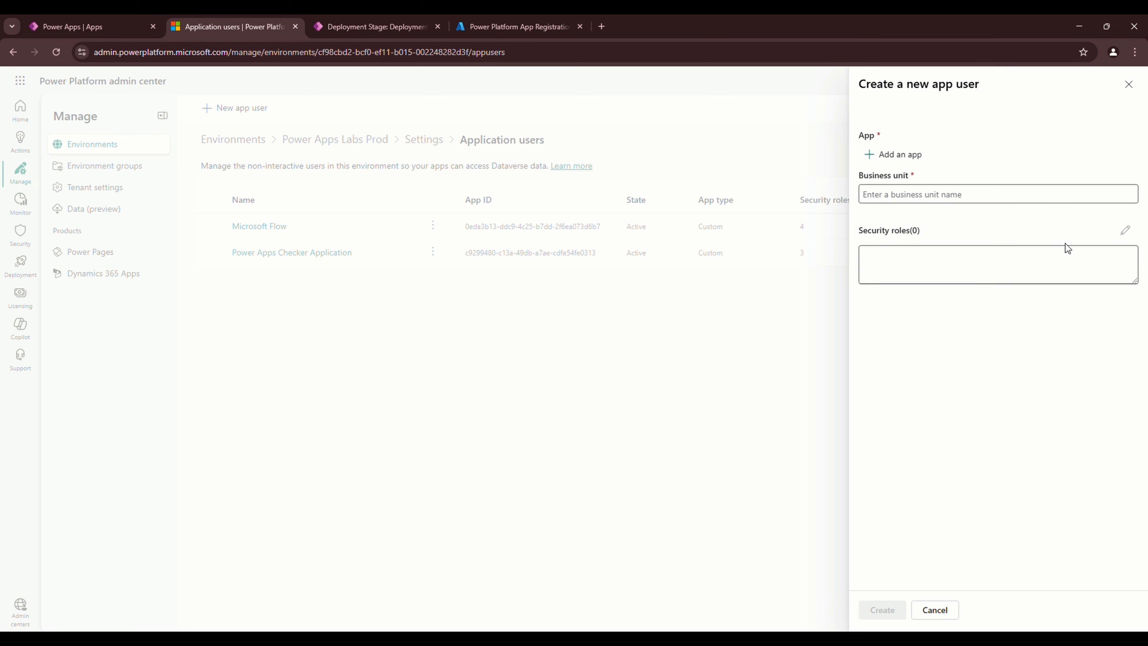
click(892, 154)
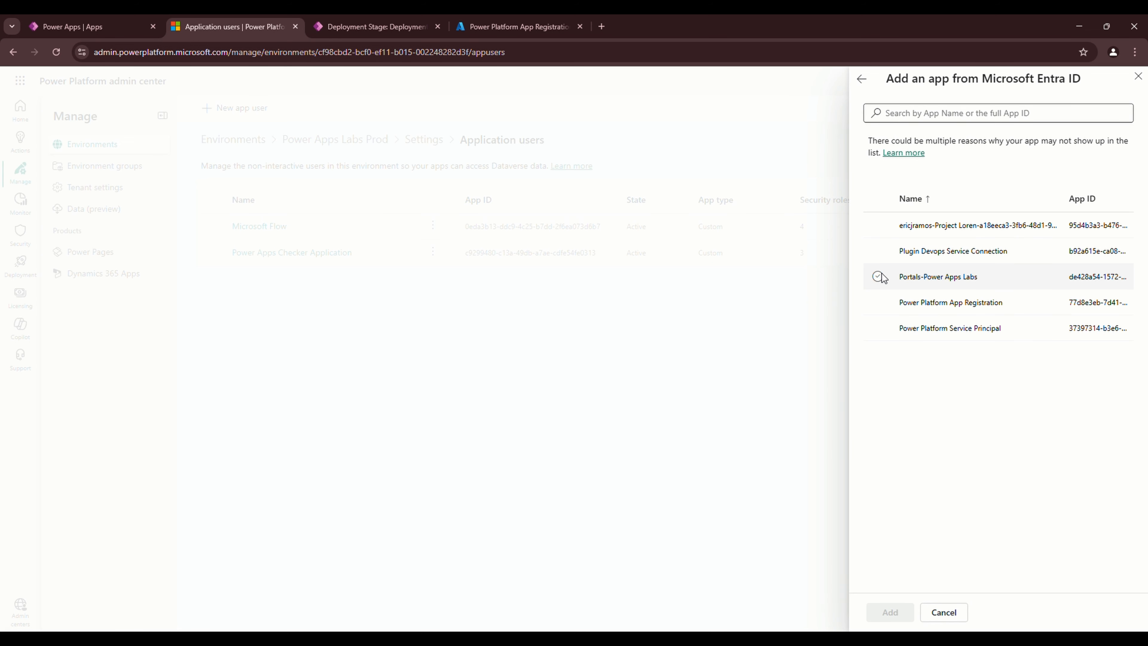
click(878, 303)
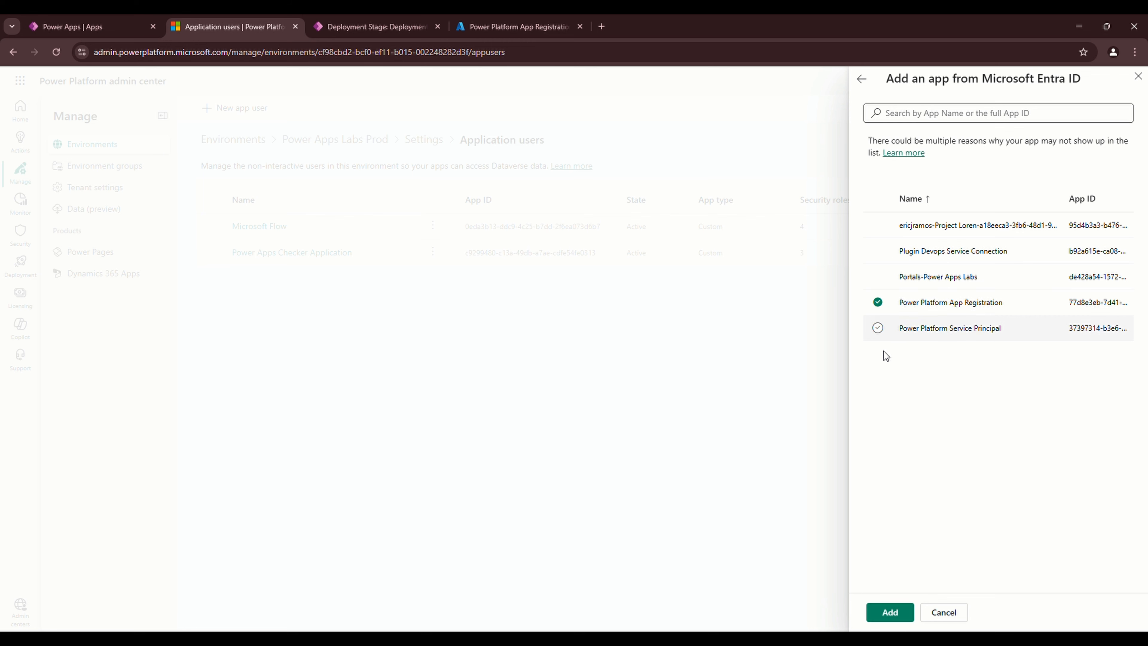
click(891, 614)
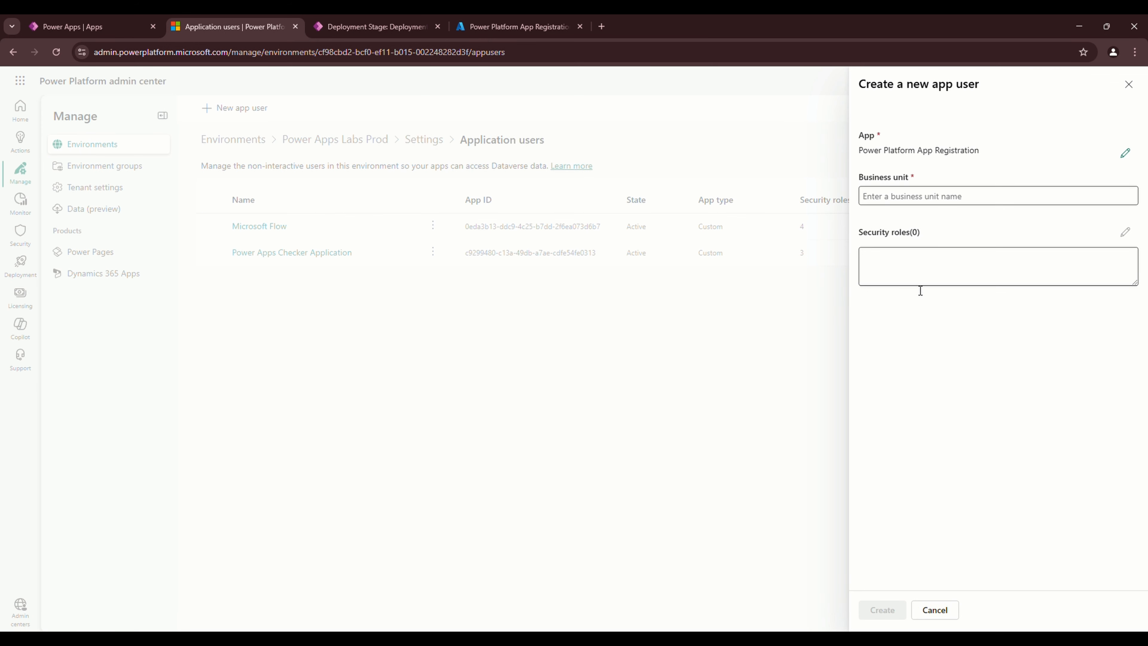
Set business unit powerappslabs-prod, assign System Administrator, and create the application user
click(896, 198)
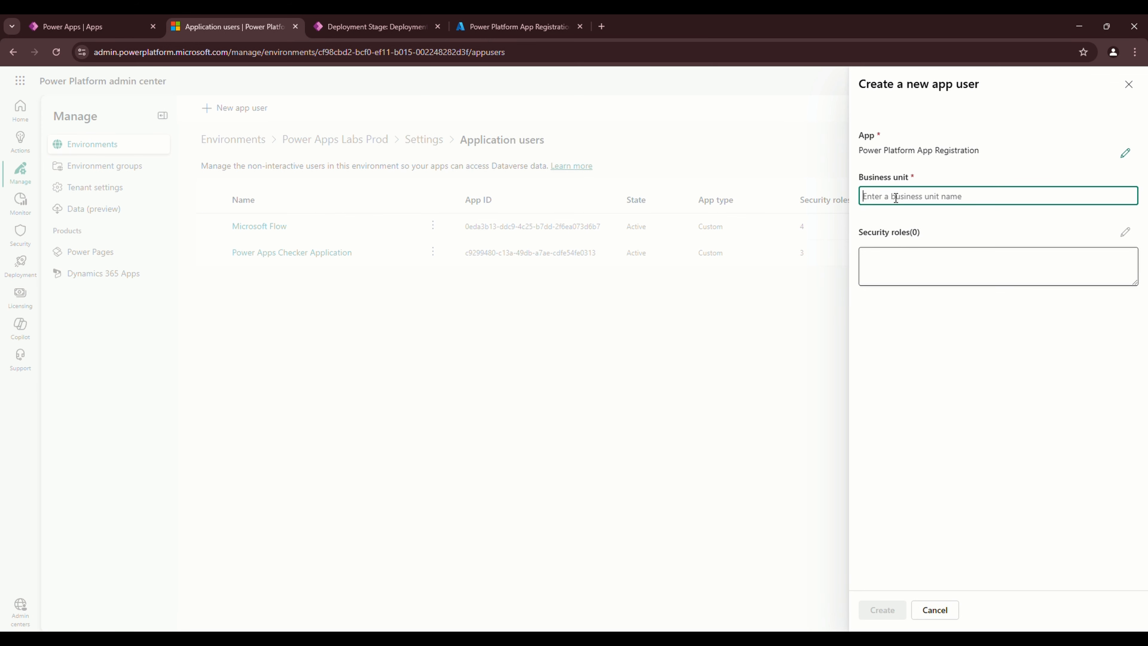
text(o)
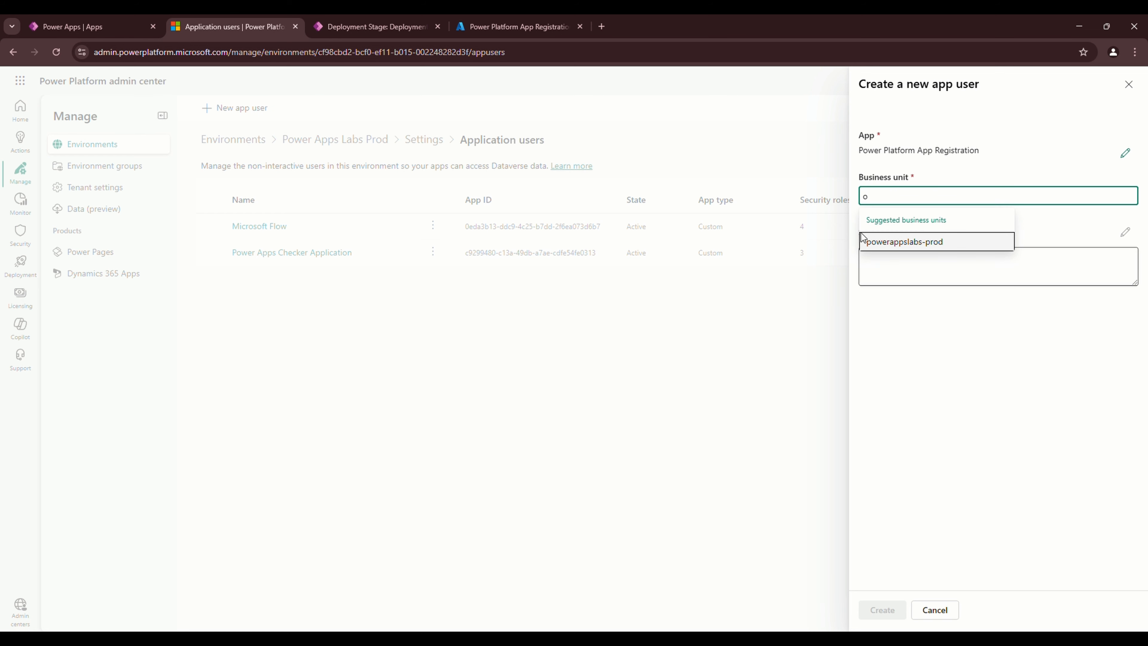
click(942, 242)
click(1125, 231)
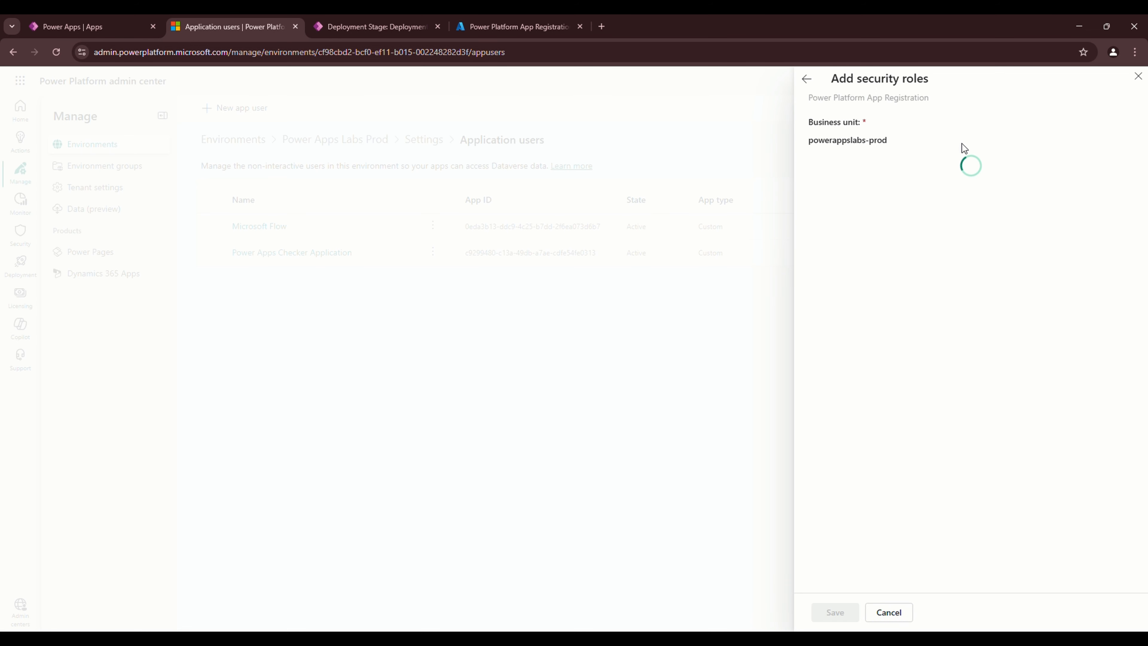
scroll(855, 452, down, 2)
scroll(854, 452, down, 20)
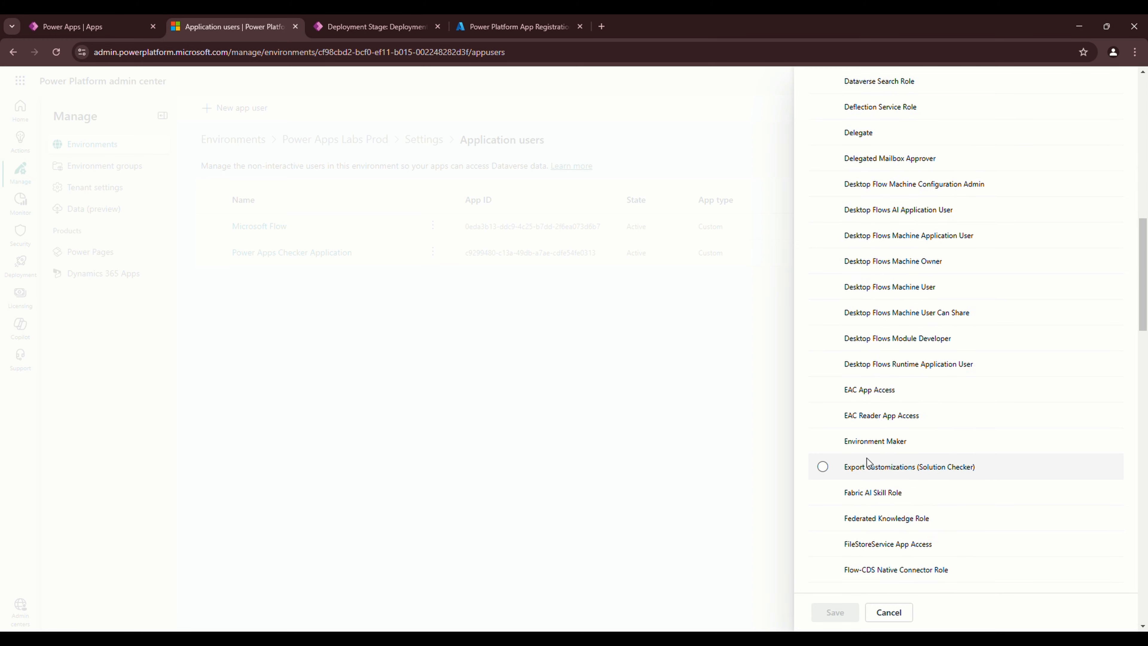
scroll(885, 456, down, 10)
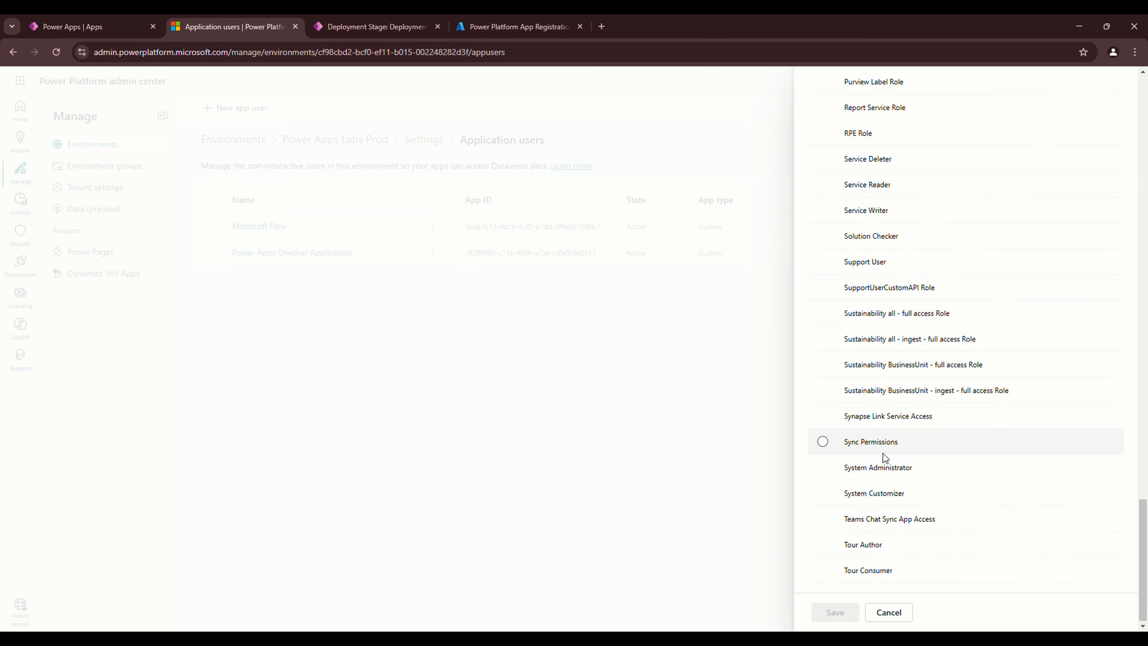
click(834, 466)
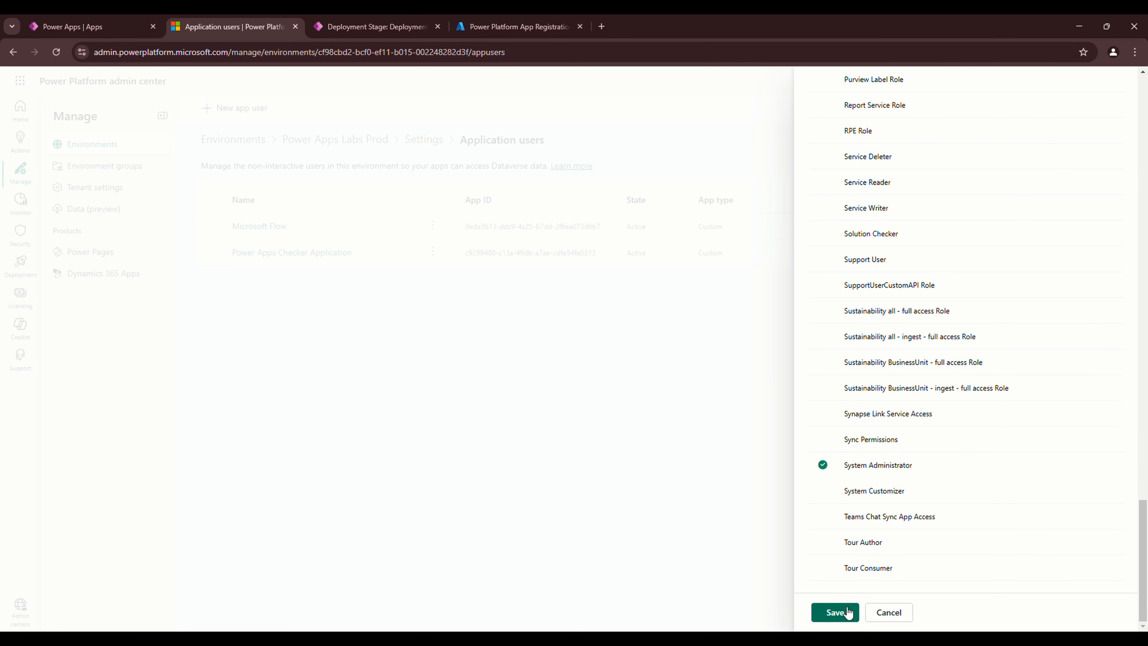
click(841, 608)
click(603, 421)
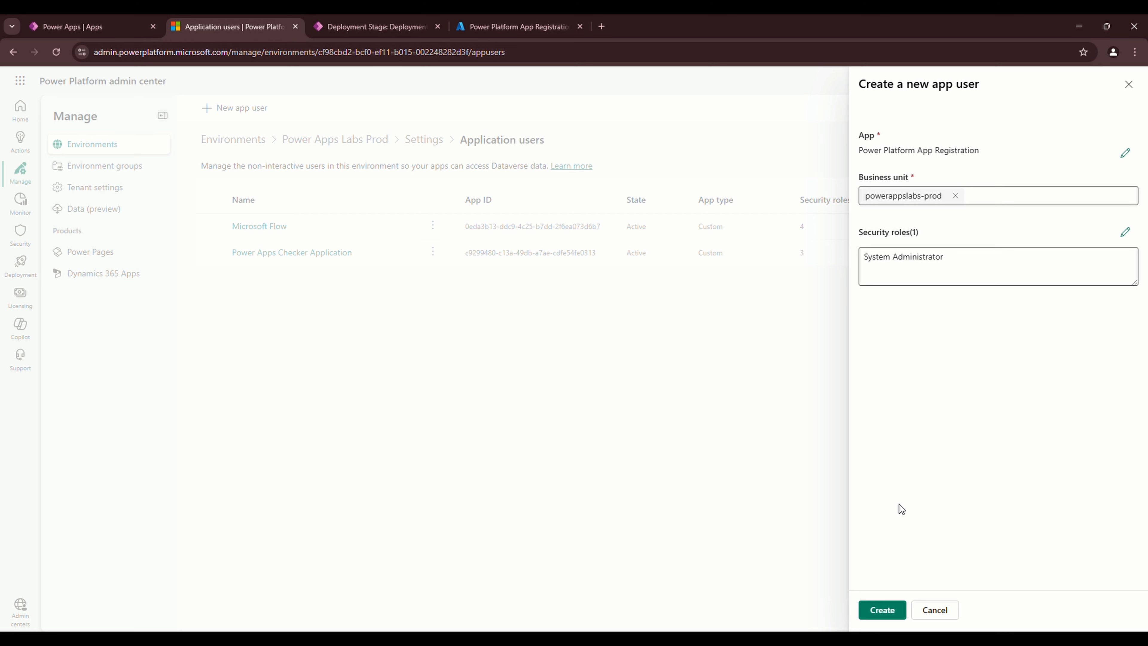
click(883, 610)
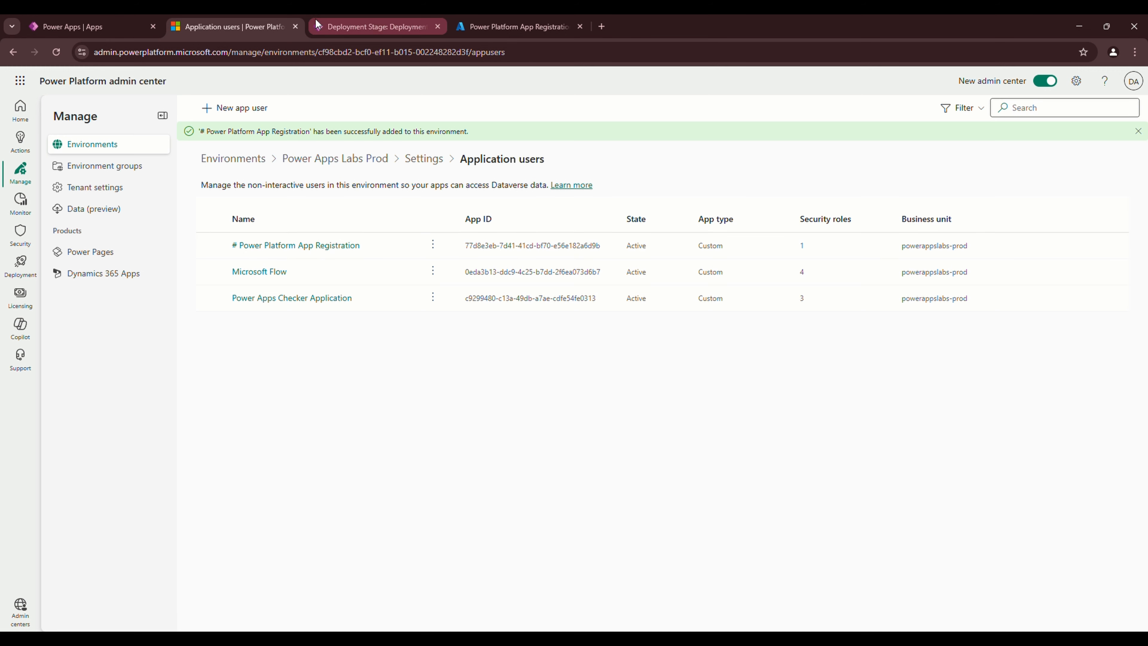
Check the SPN Client Id on the Deployment Stage form, then open the Pipelines environment's details
click(375, 24)
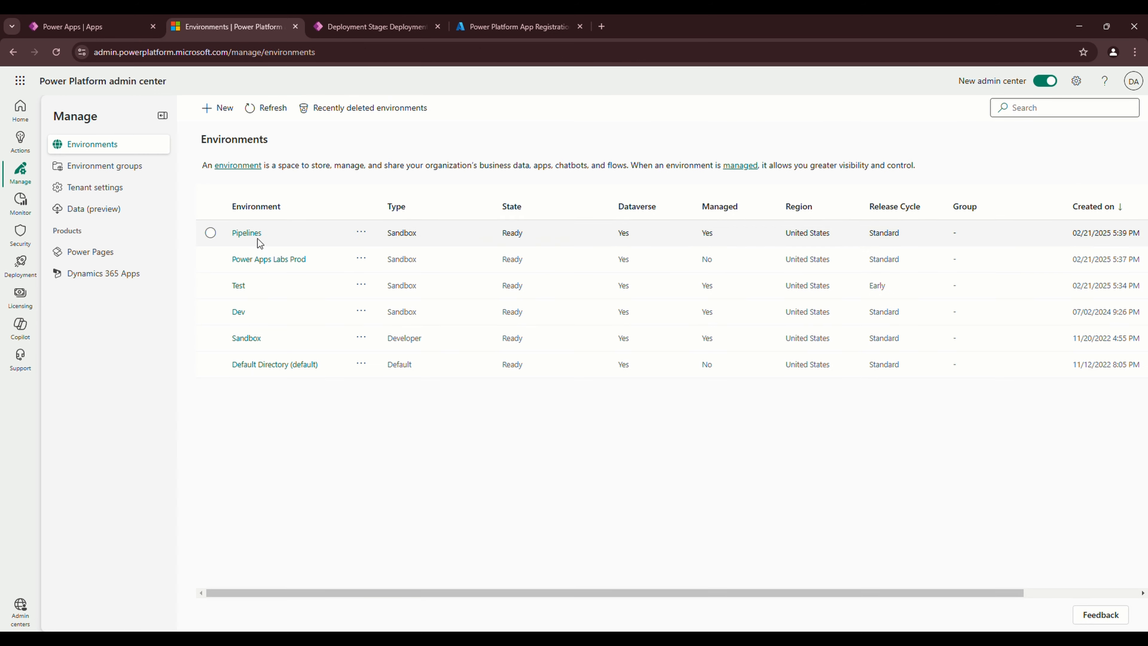
click(226, 238)
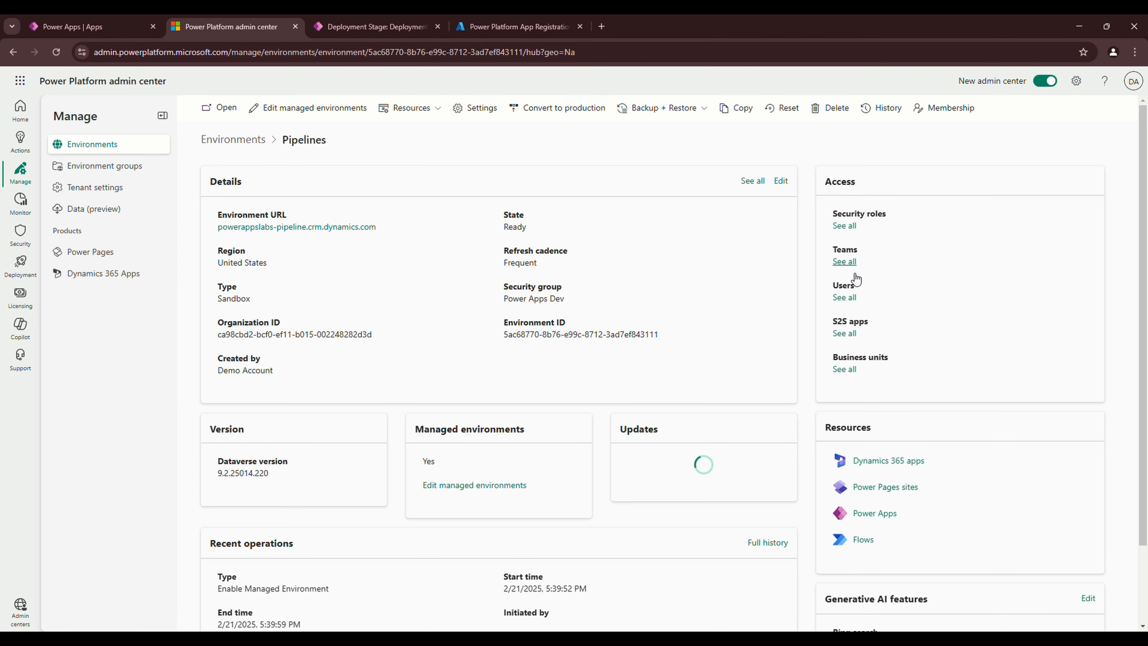
In the Pipelines environment's app users, start a new app user for Power Platform App Registration
click(848, 300)
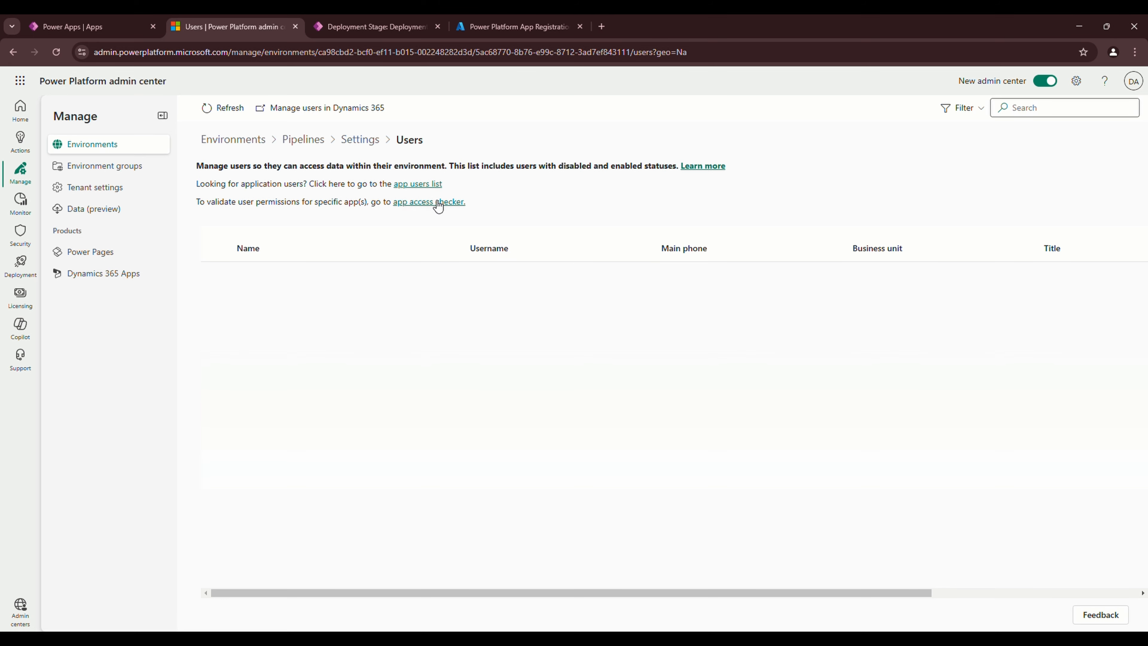
click(418, 184)
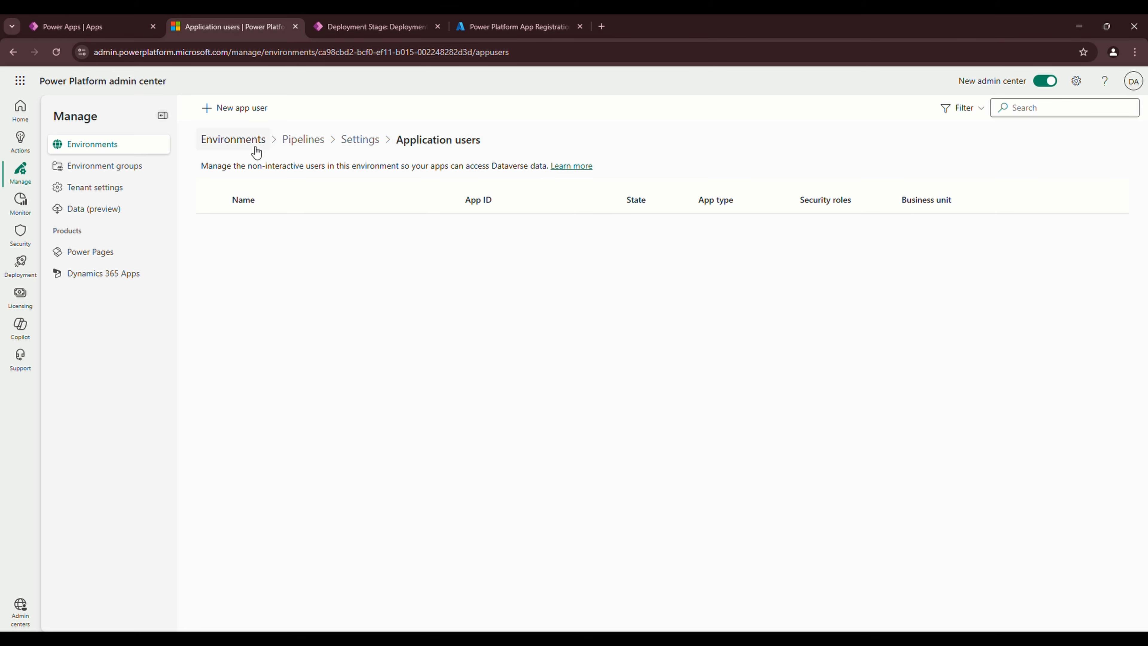
click(228, 108)
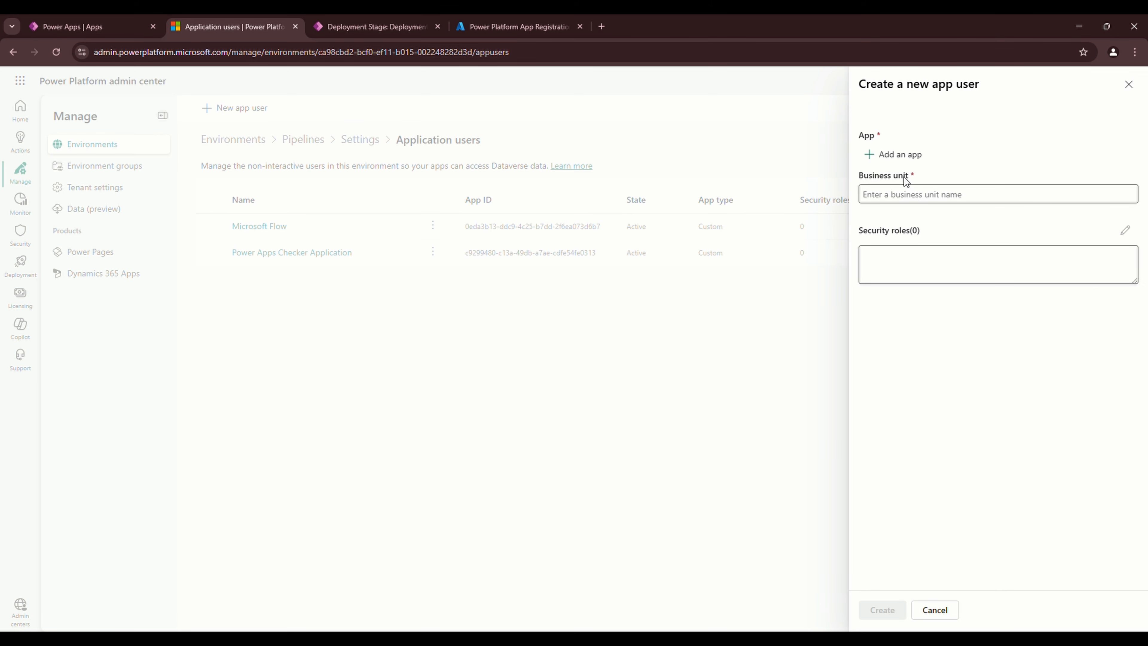
click(899, 155)
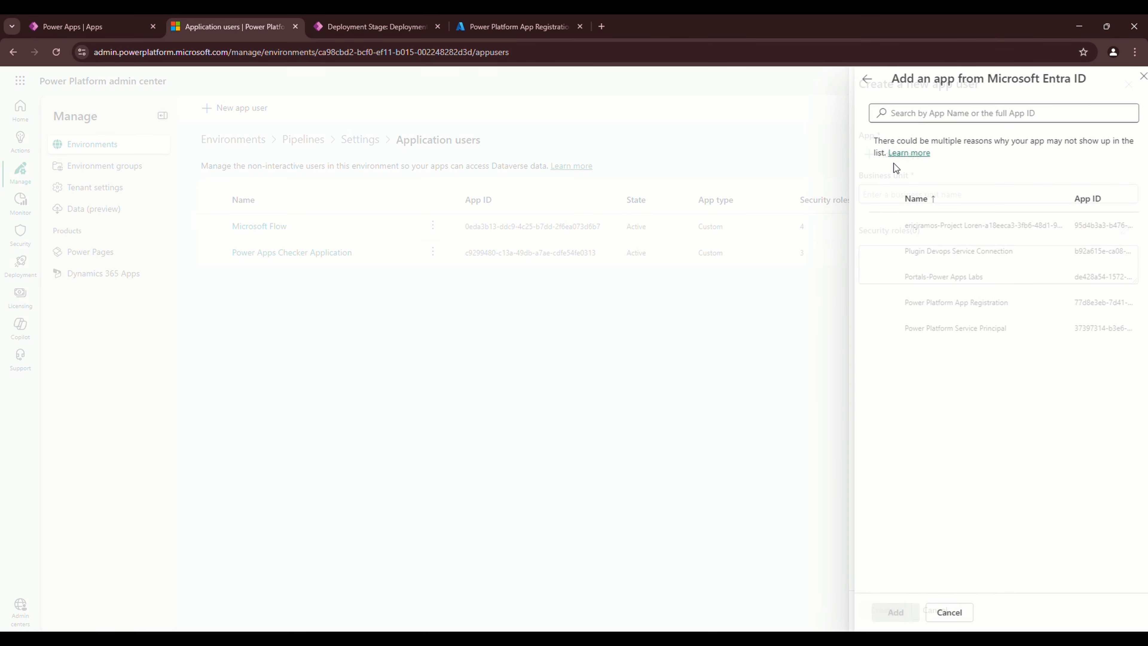
click(949, 307)
click(889, 612)
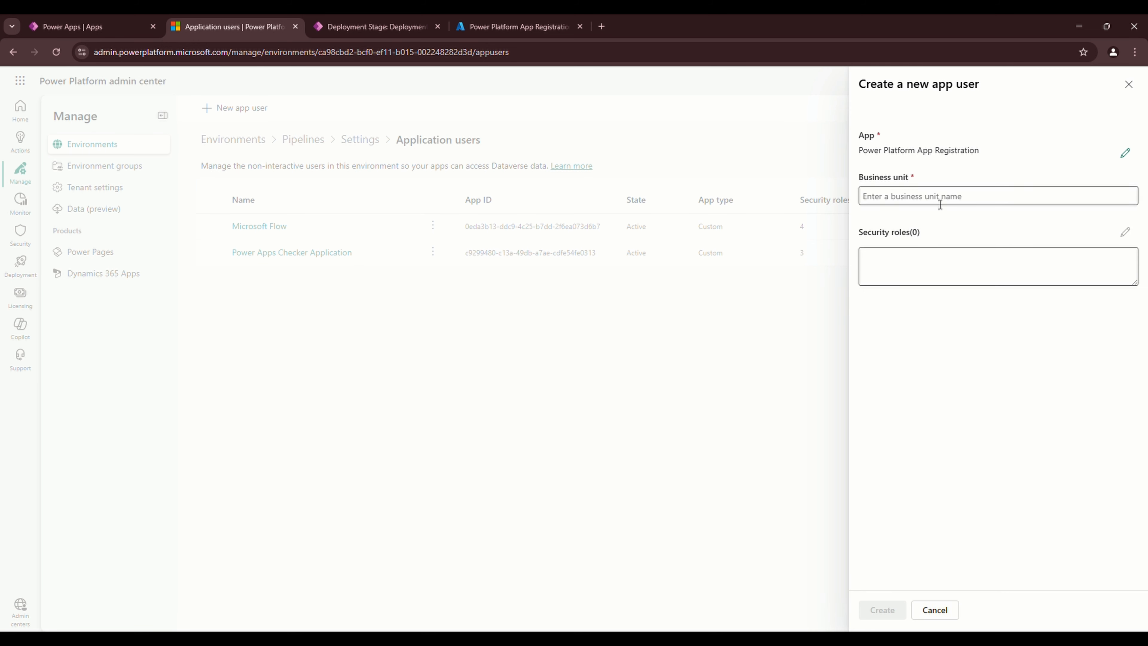
Set business unit powerappslabs-pipeline, assign System Administrator, and create the application user
click(946, 196)
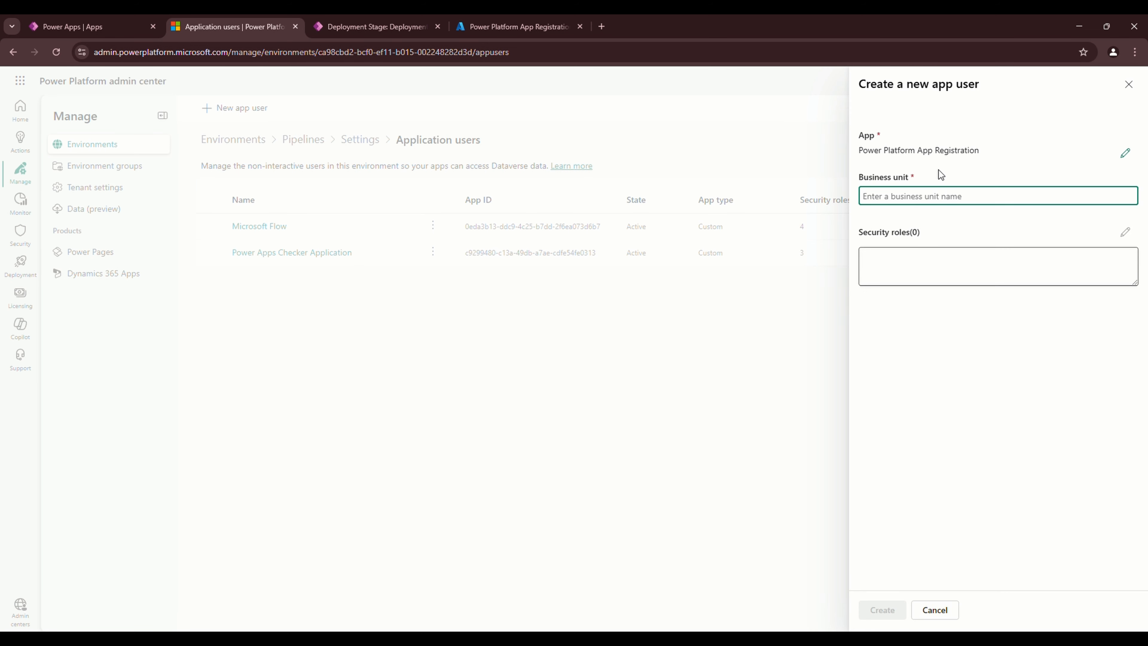
text(o)
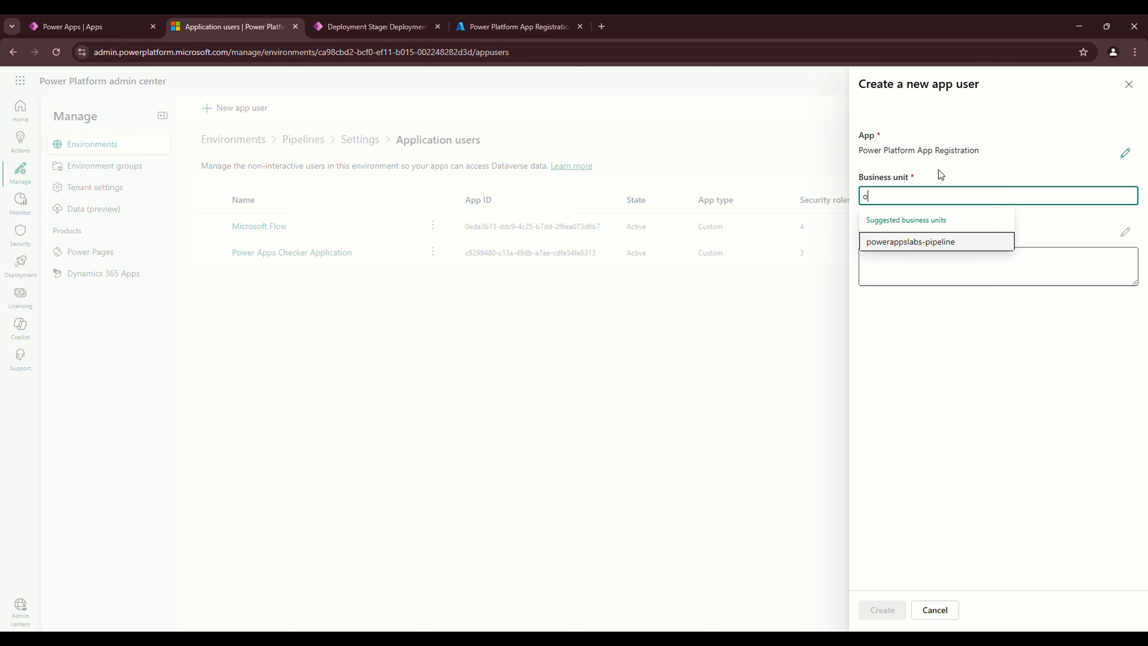
click(910, 244)
click(1122, 237)
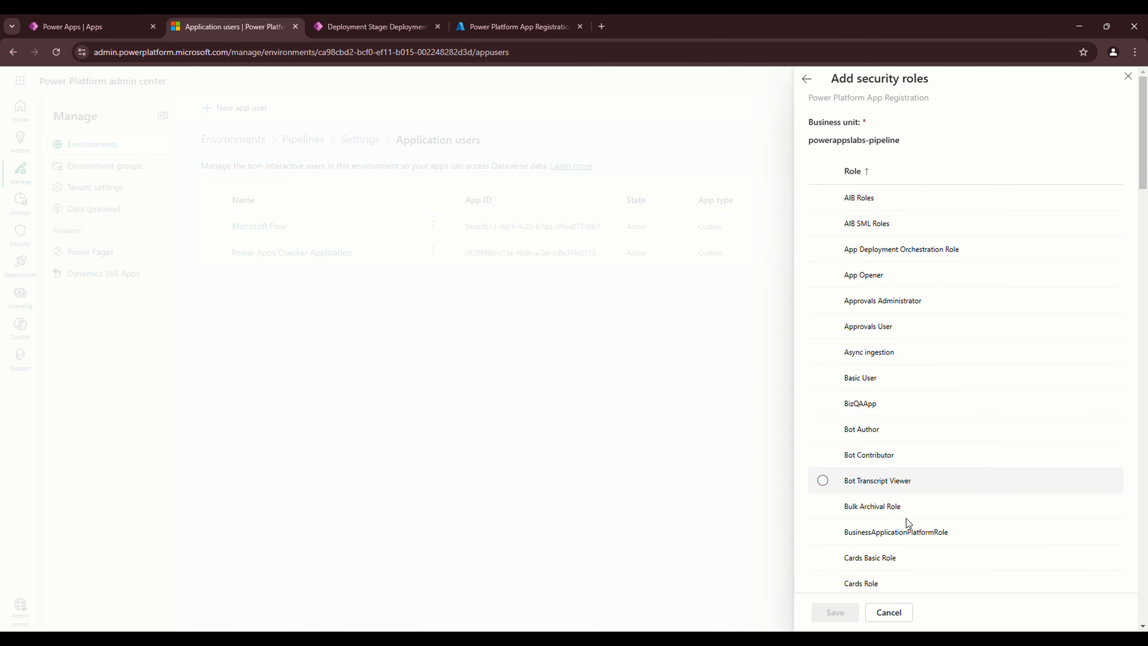
scroll(904, 534, down, 20)
scroll(918, 538, down, 10)
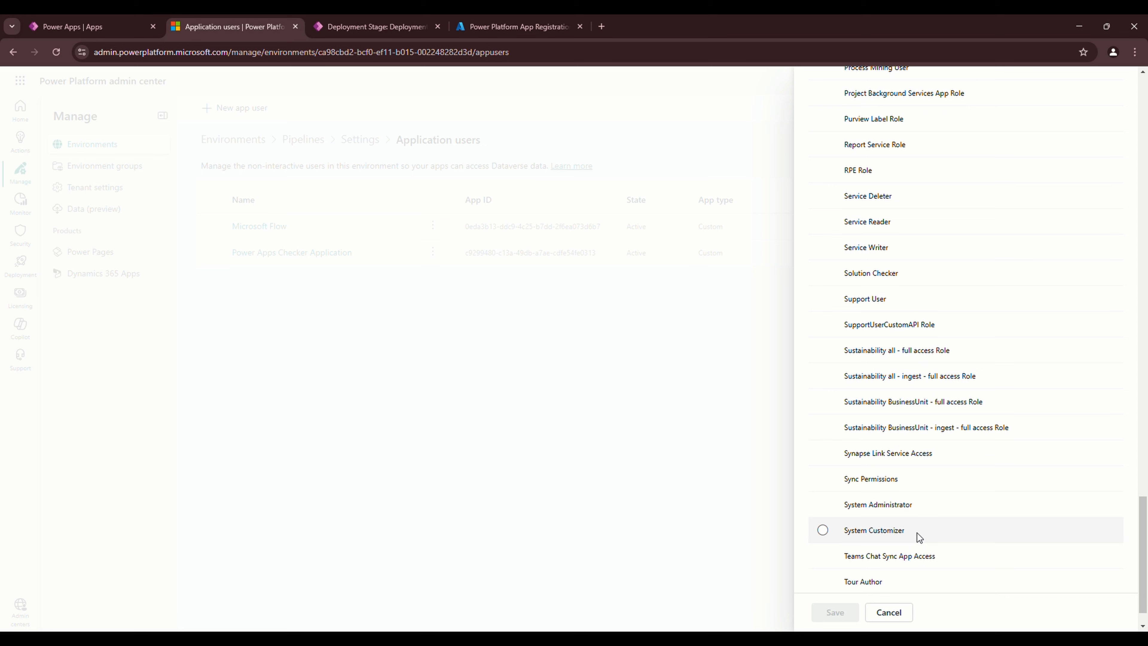
click(864, 509)
click(831, 615)
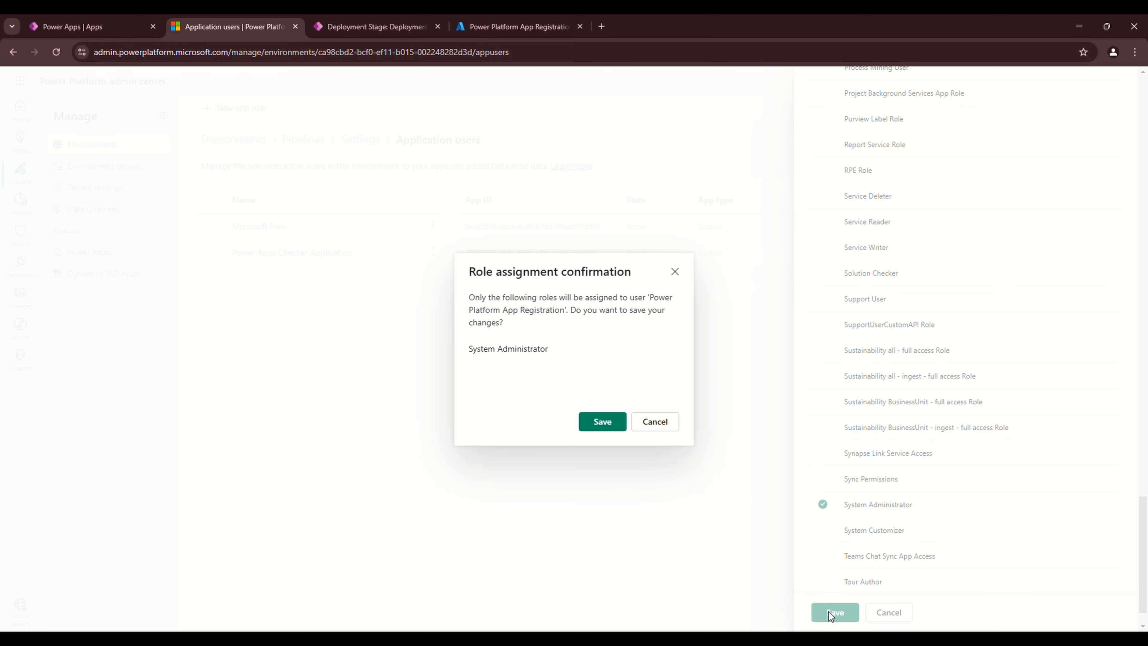
click(596, 423)
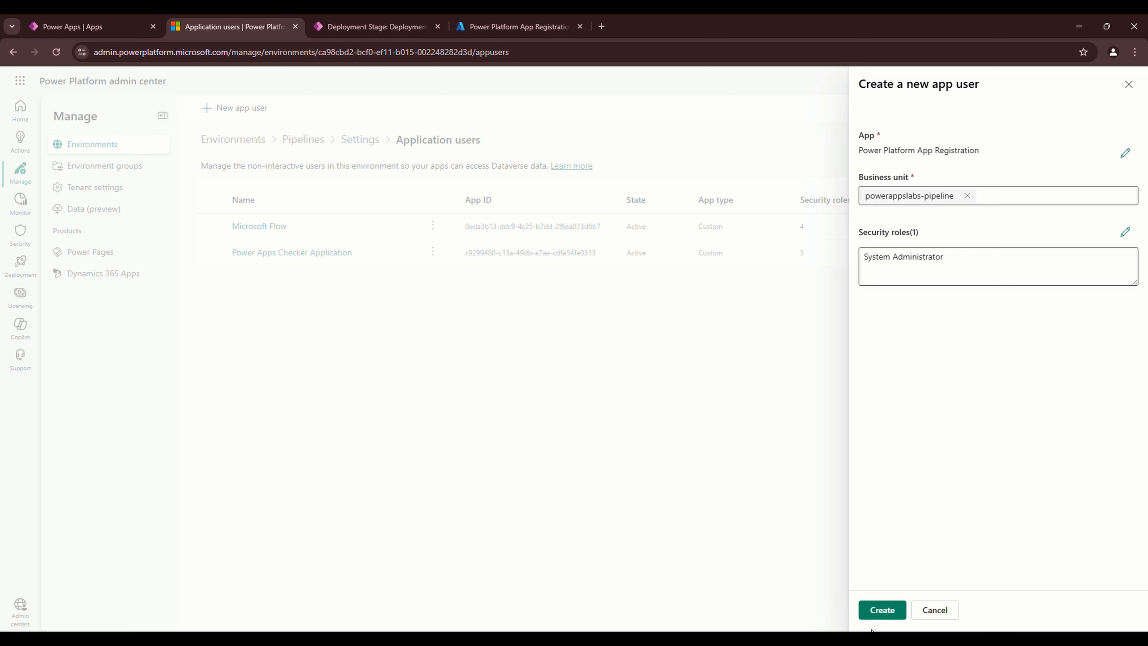
click(892, 616)
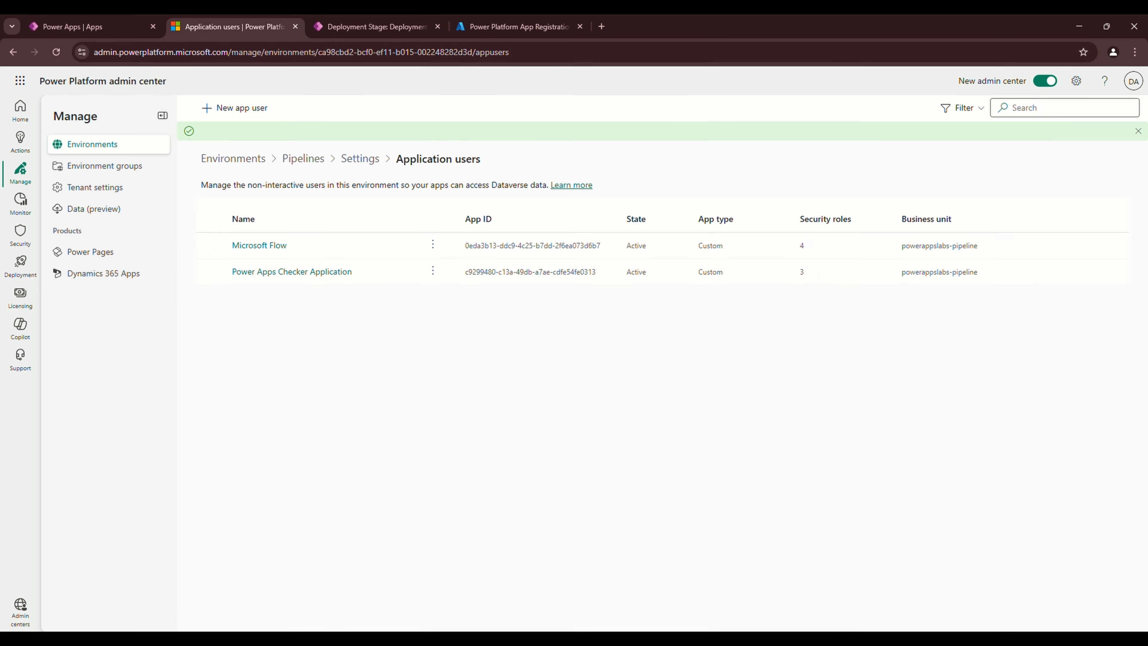
Save and close the Test deployment stage, check the Azure app owners, and return to the pipeline
click(360, 26)
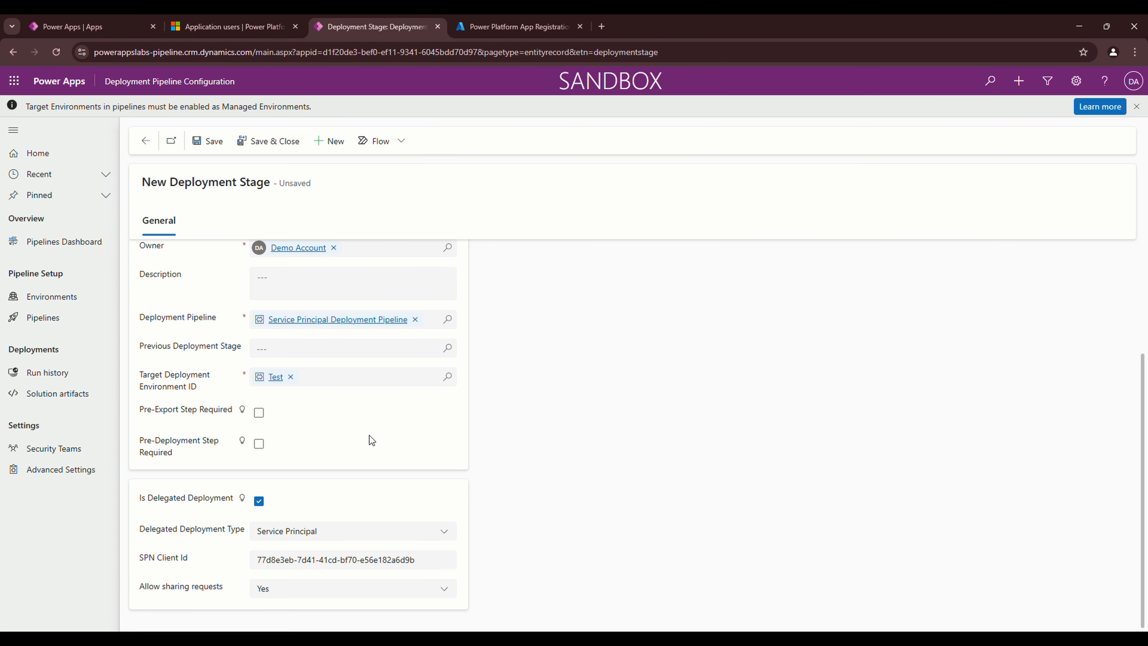
click(214, 143)
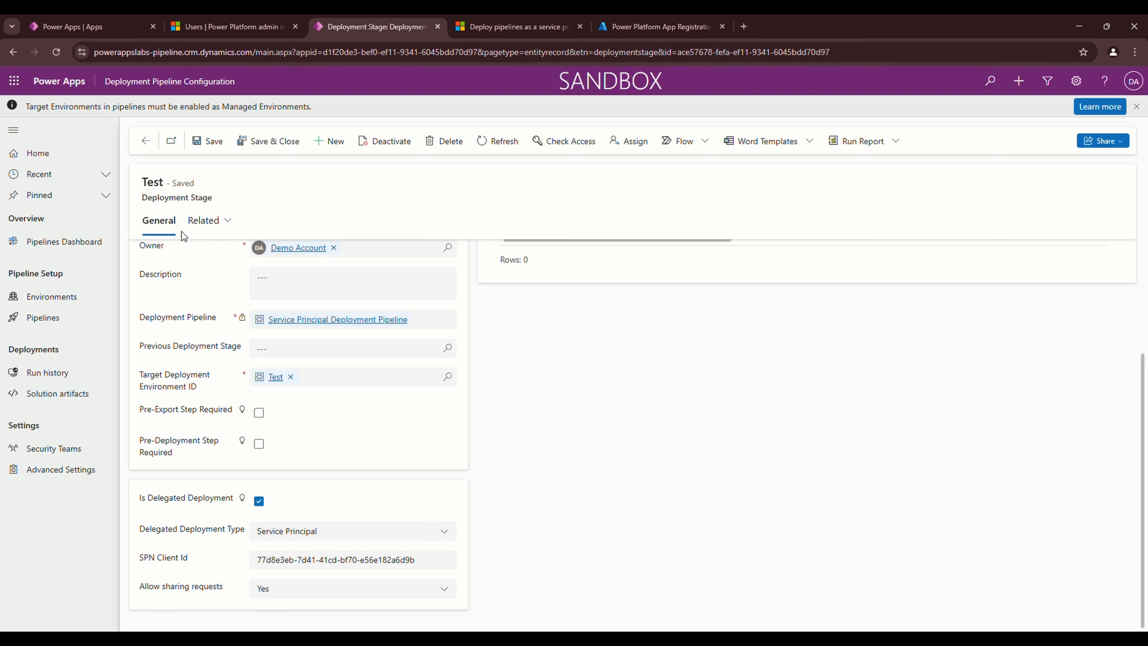
click(266, 144)
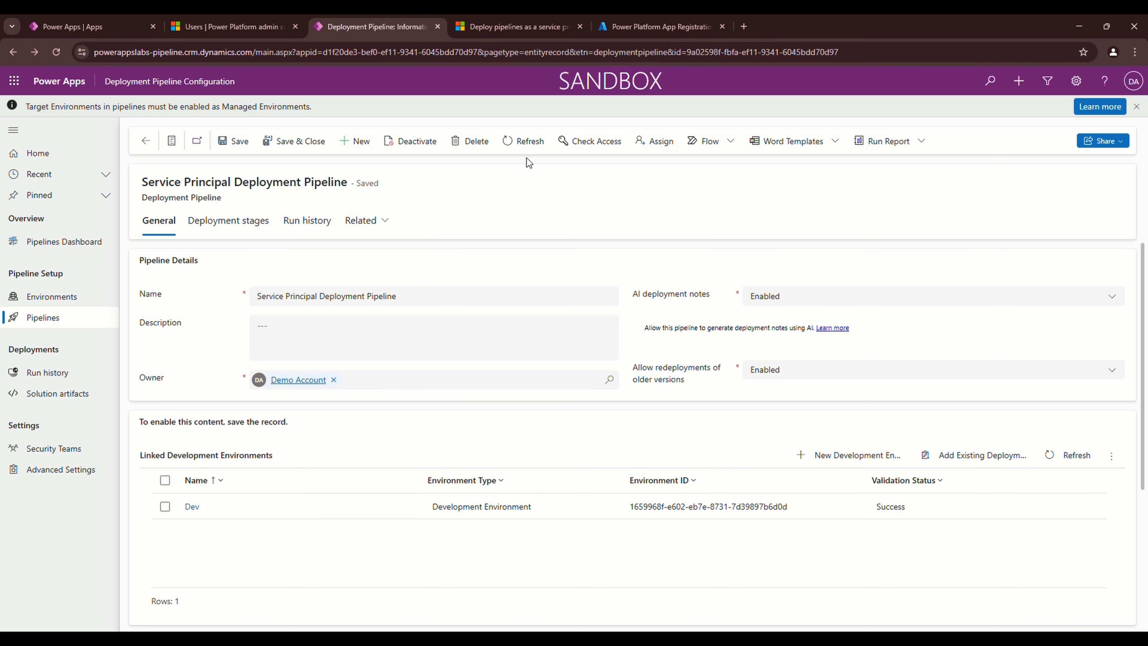
scroll(632, 510, down, 5)
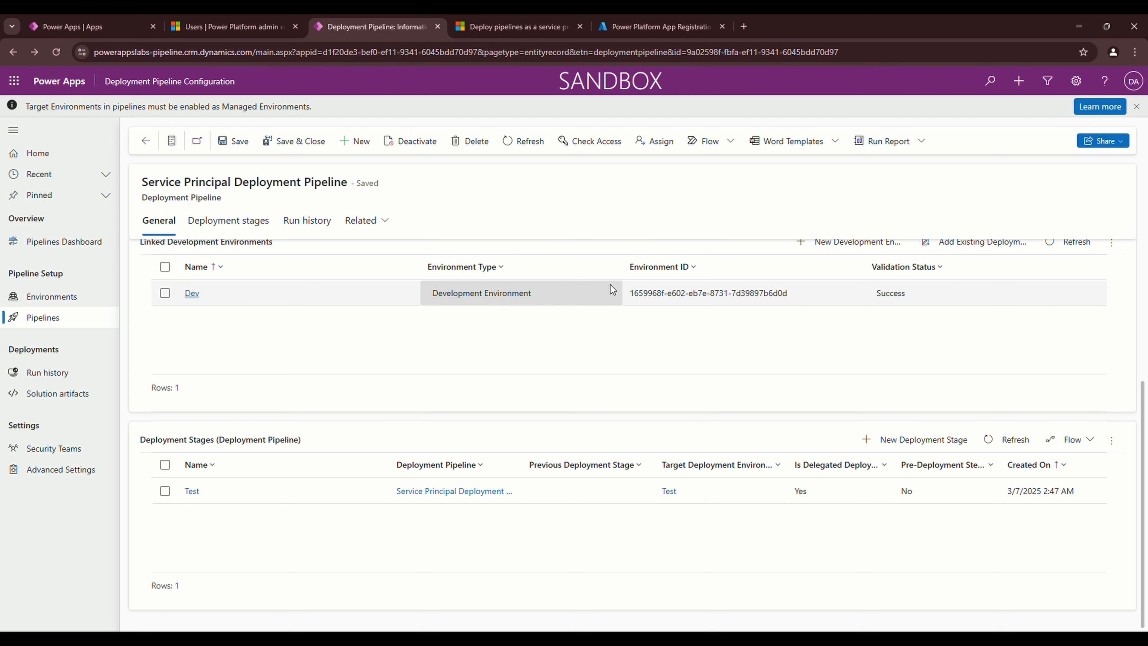
click(622, 31)
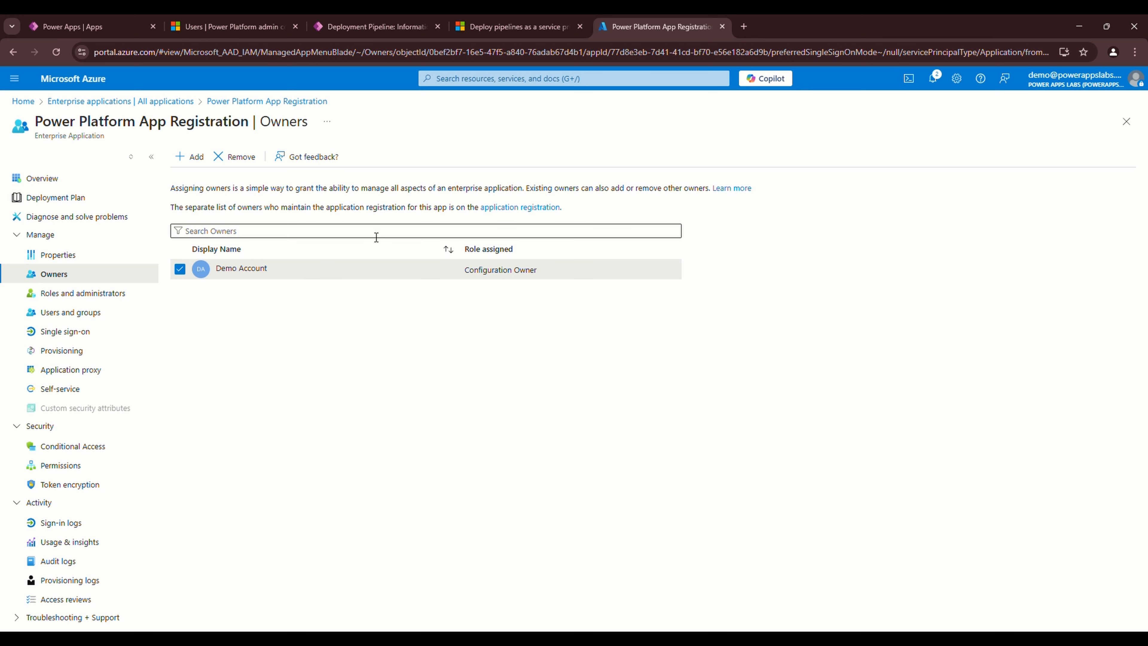
click(377, 26)
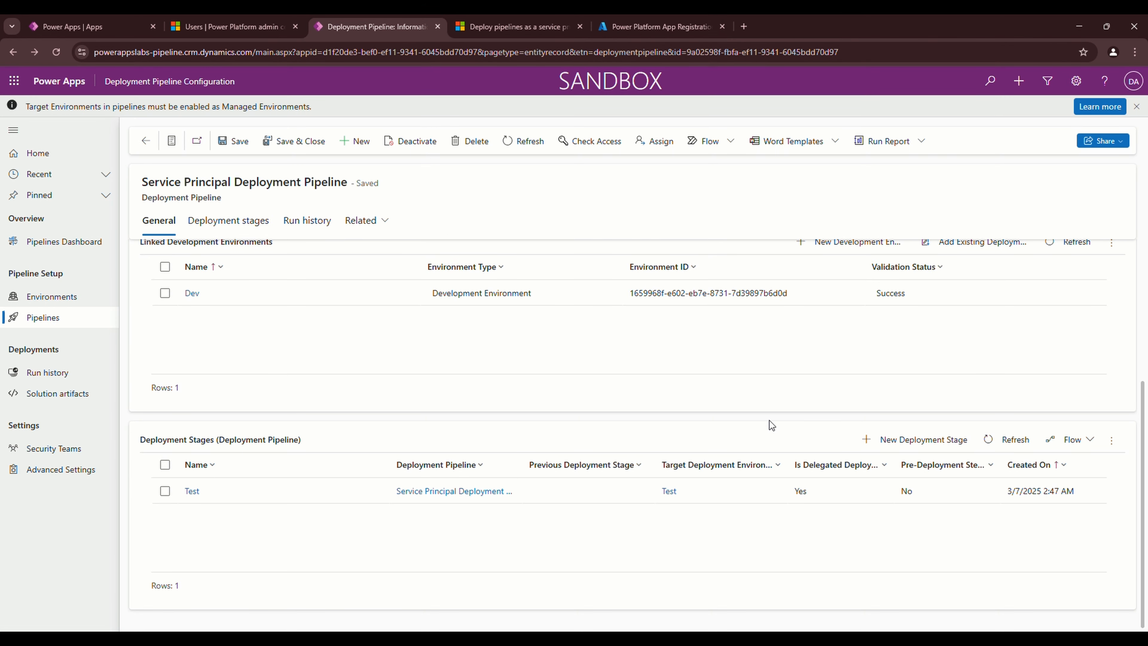
Add a new deployment stage named Prod, following Test and targeting the Prod environment
click(930, 445)
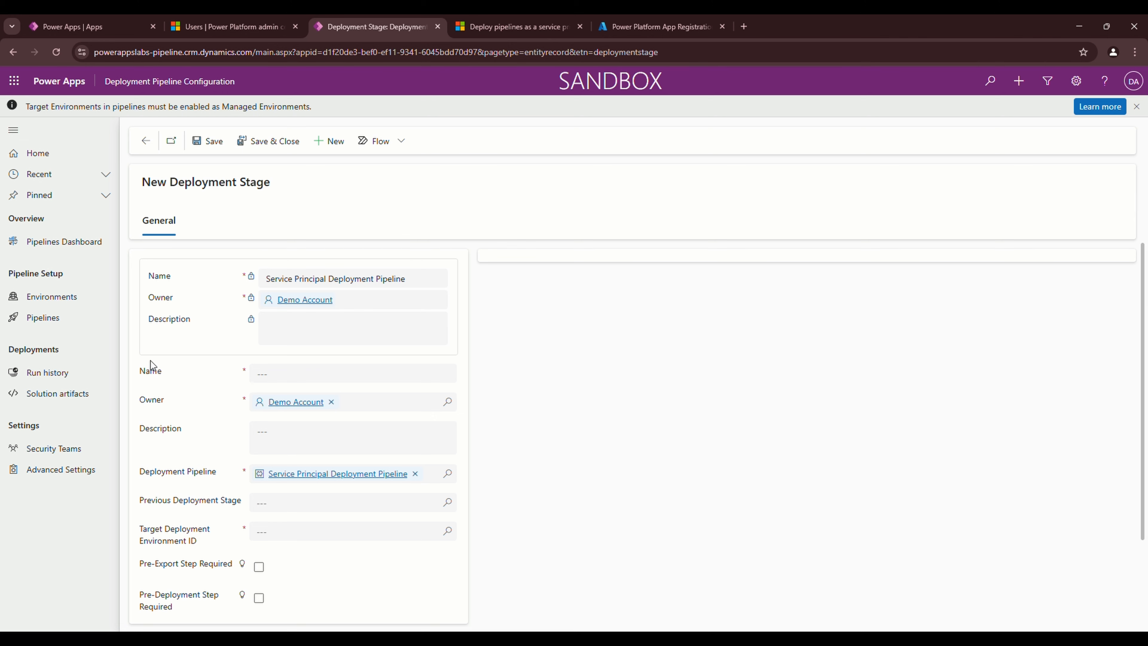
scroll(167, 368, down, 2)
click(287, 310)
text(Test)
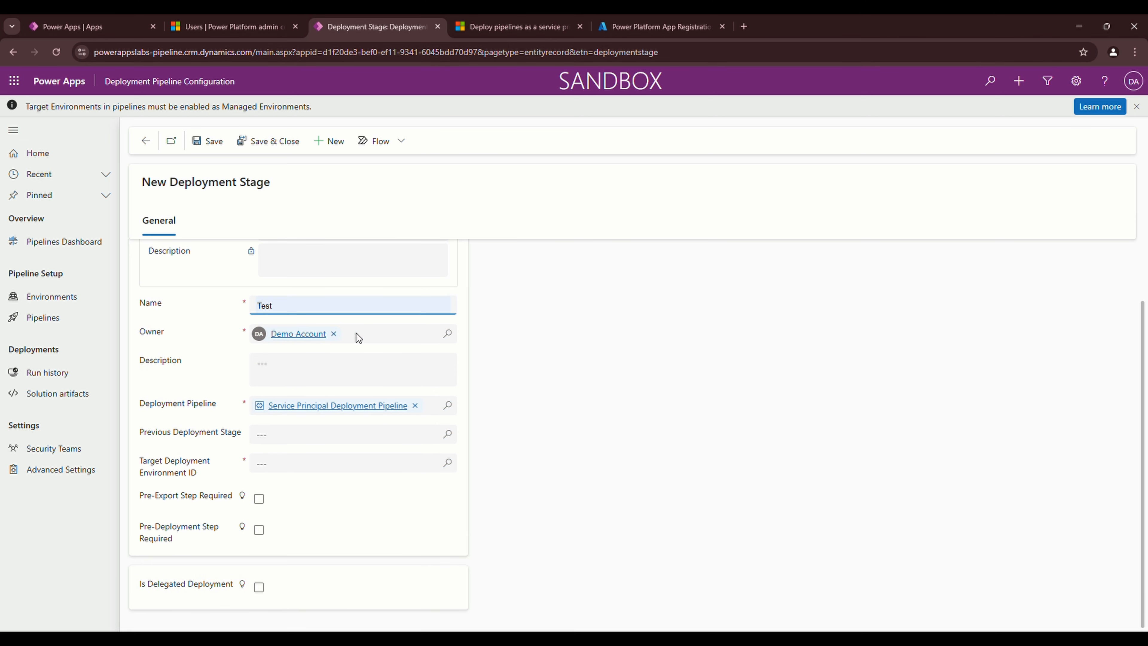
key(BackSpace)
key(BackSpace)
key(BackSpace)
key(BackSpace)
text(Prod)
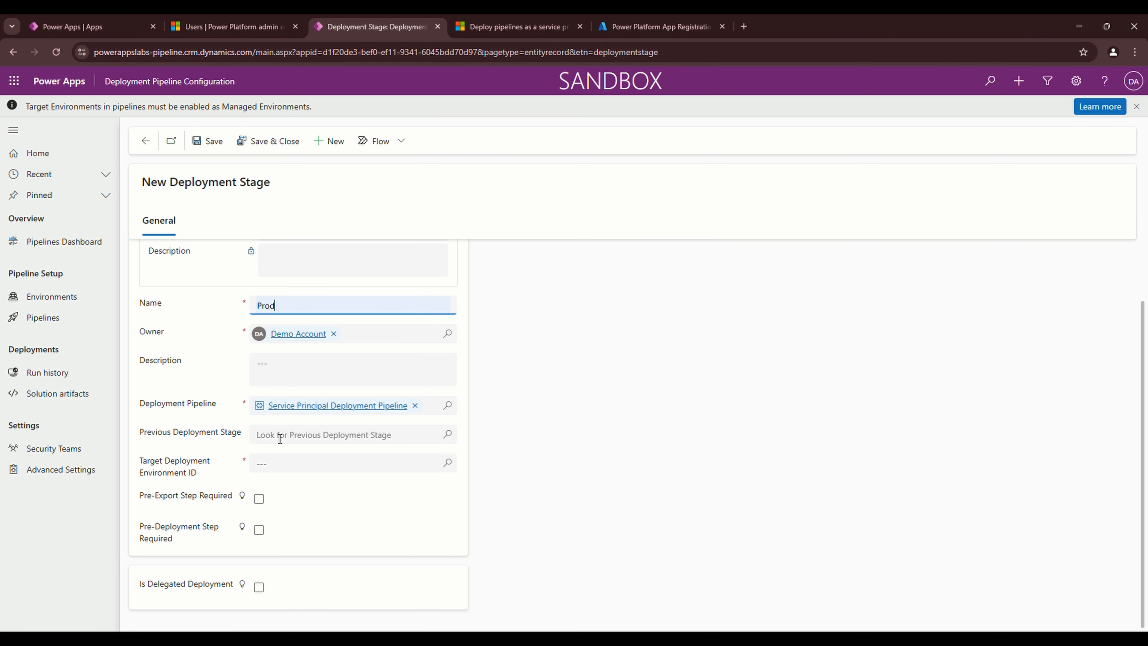
click(448, 435)
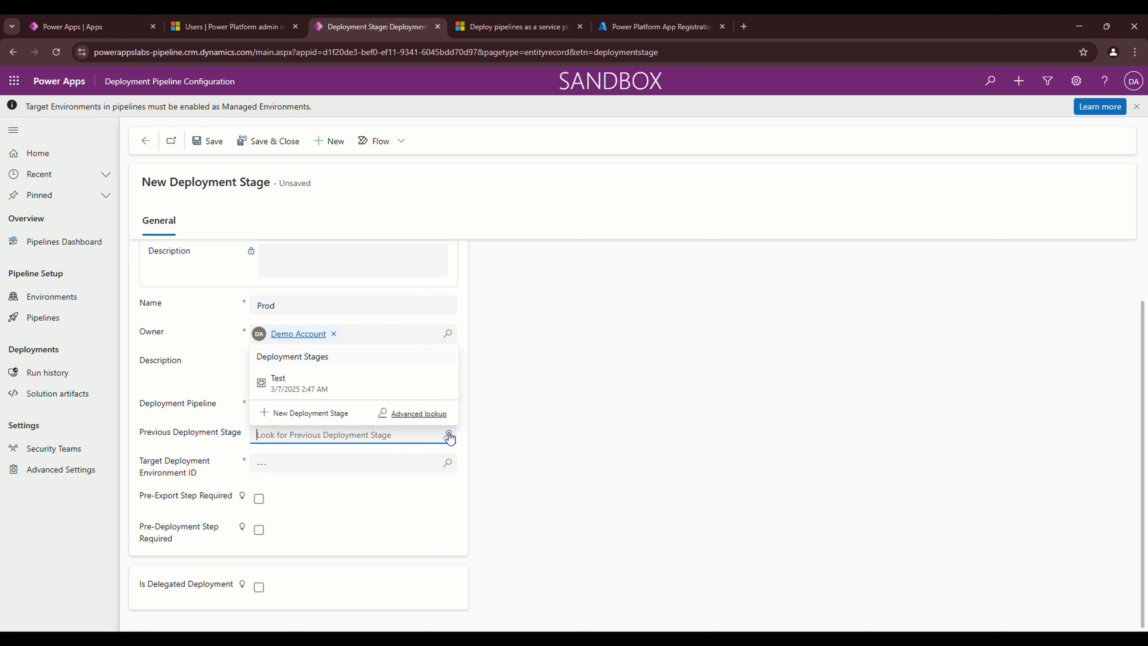
click(285, 384)
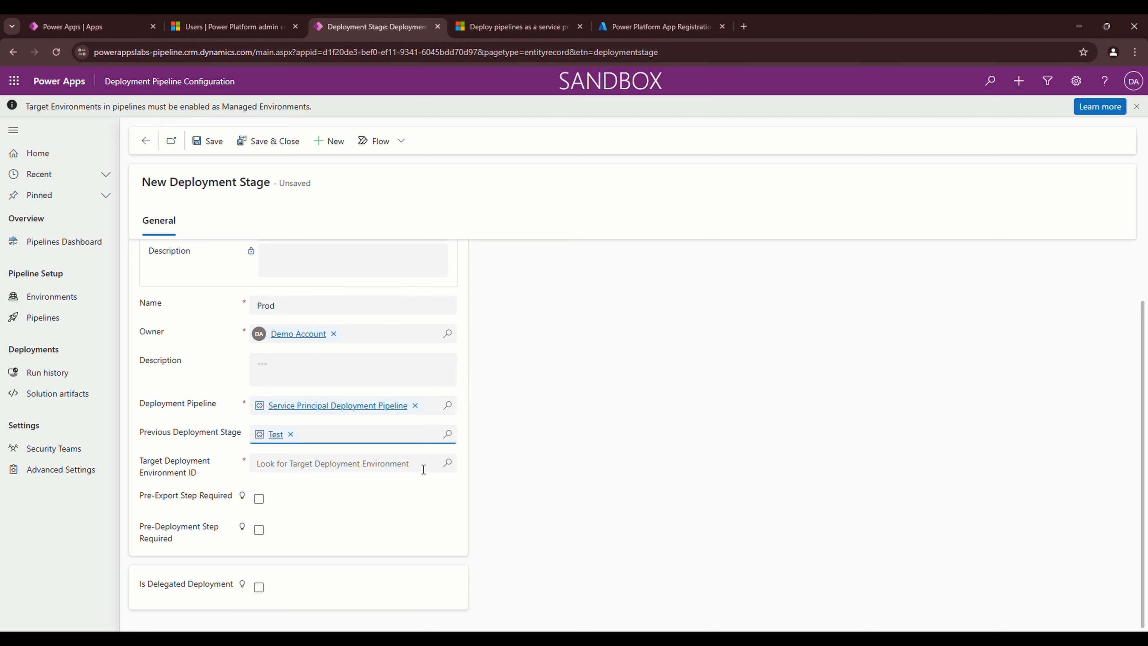
click(448, 464)
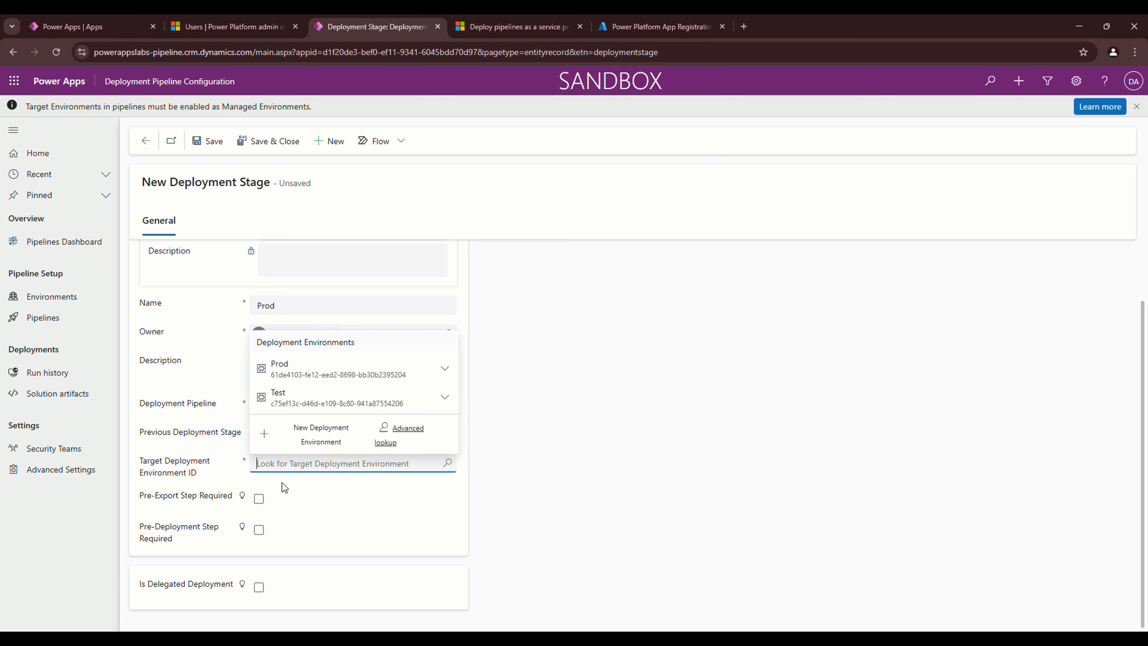
click(279, 370)
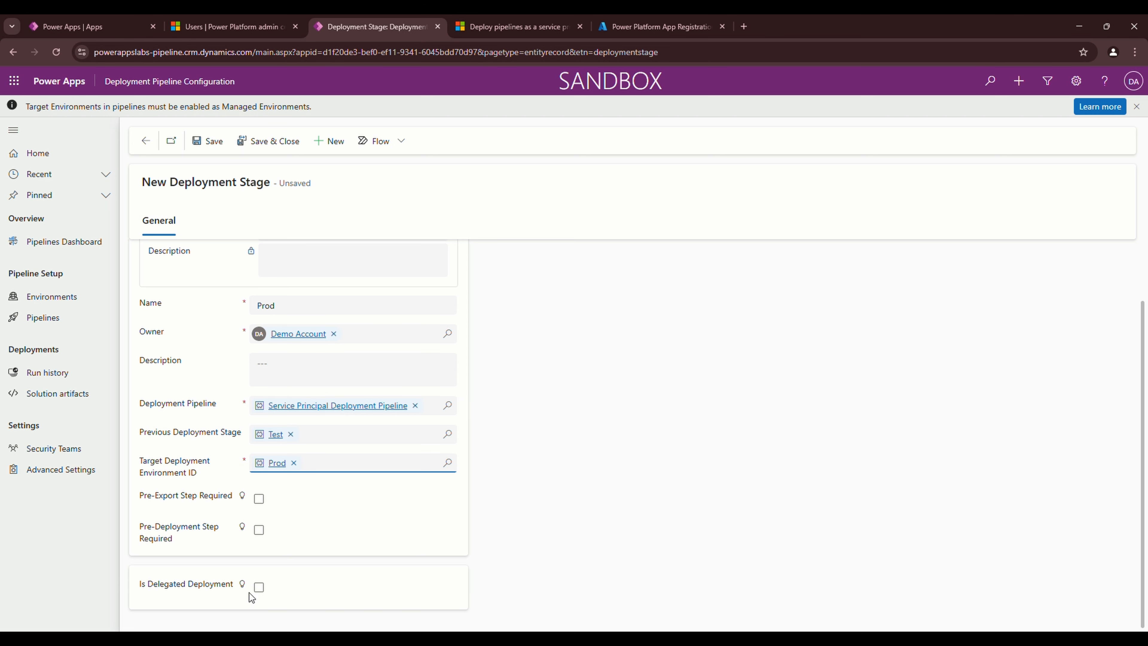
Mark it as a Service Principal delegated deployment and paste the SPN client ID
click(259, 588)
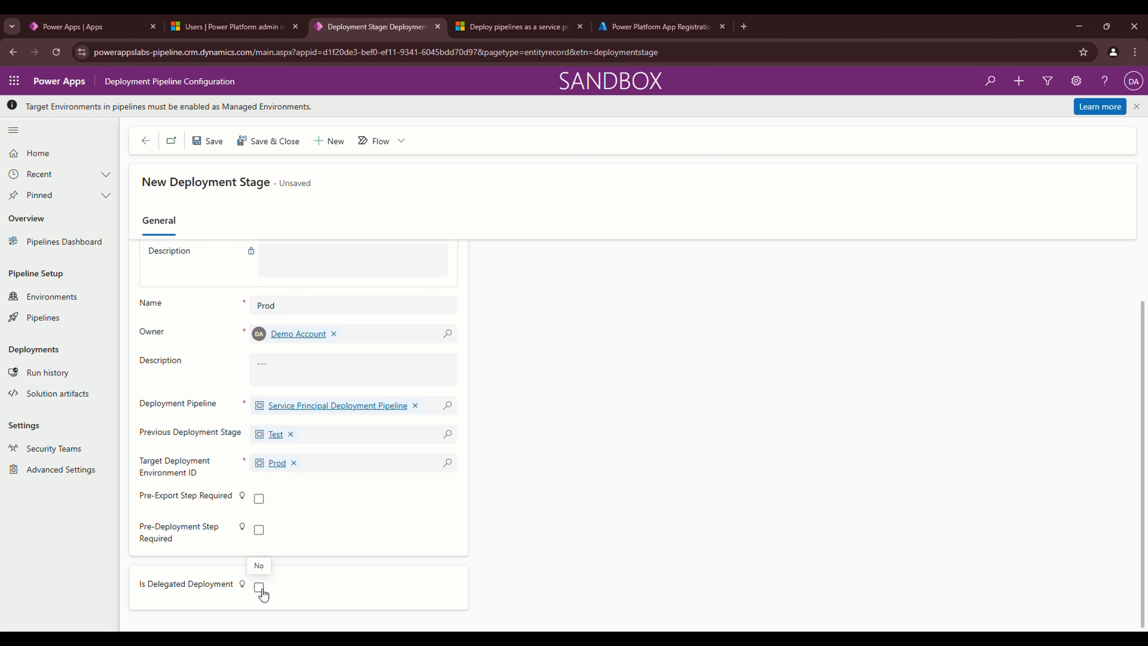
click(282, 587)
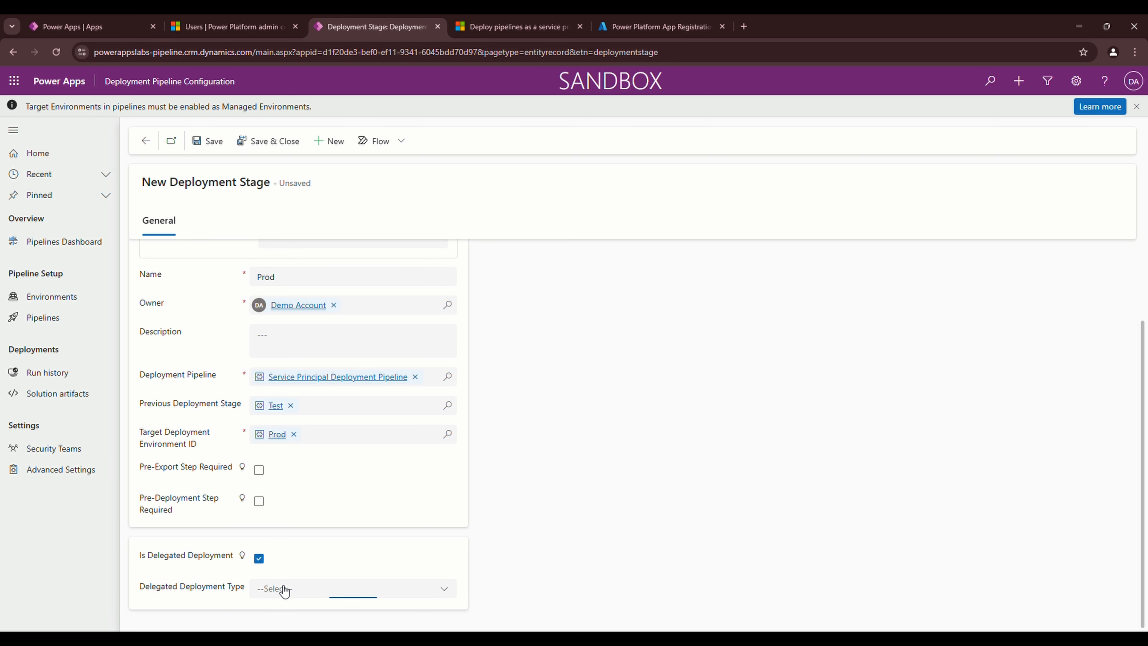
click(259, 571)
scroll(183, 592, down, 1)
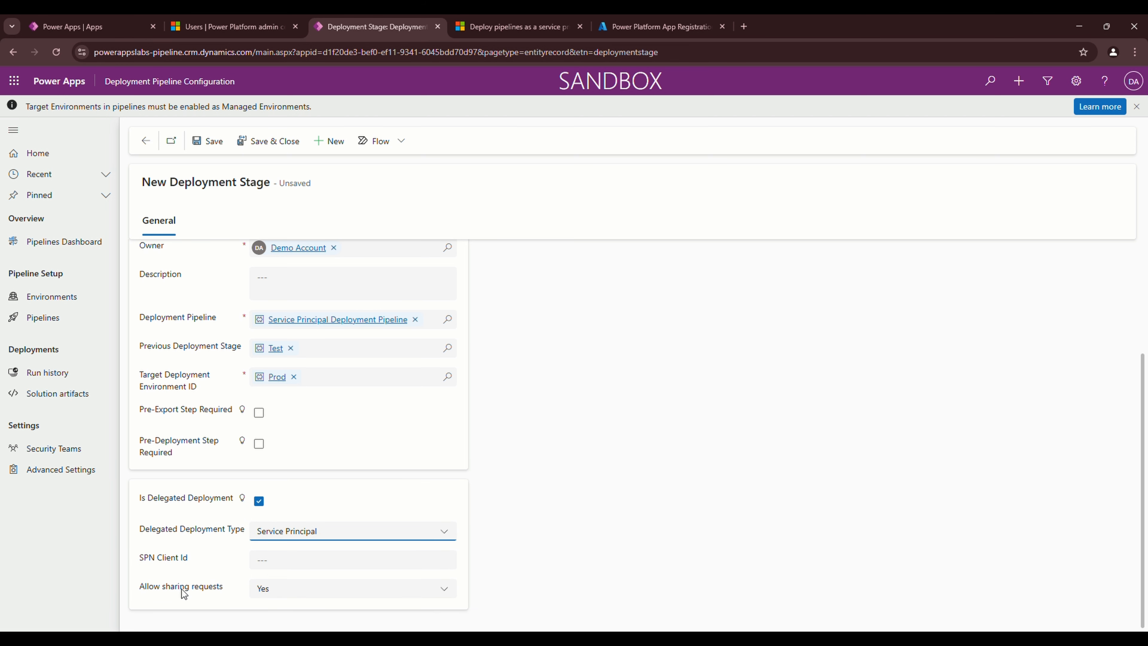
click(295, 563)
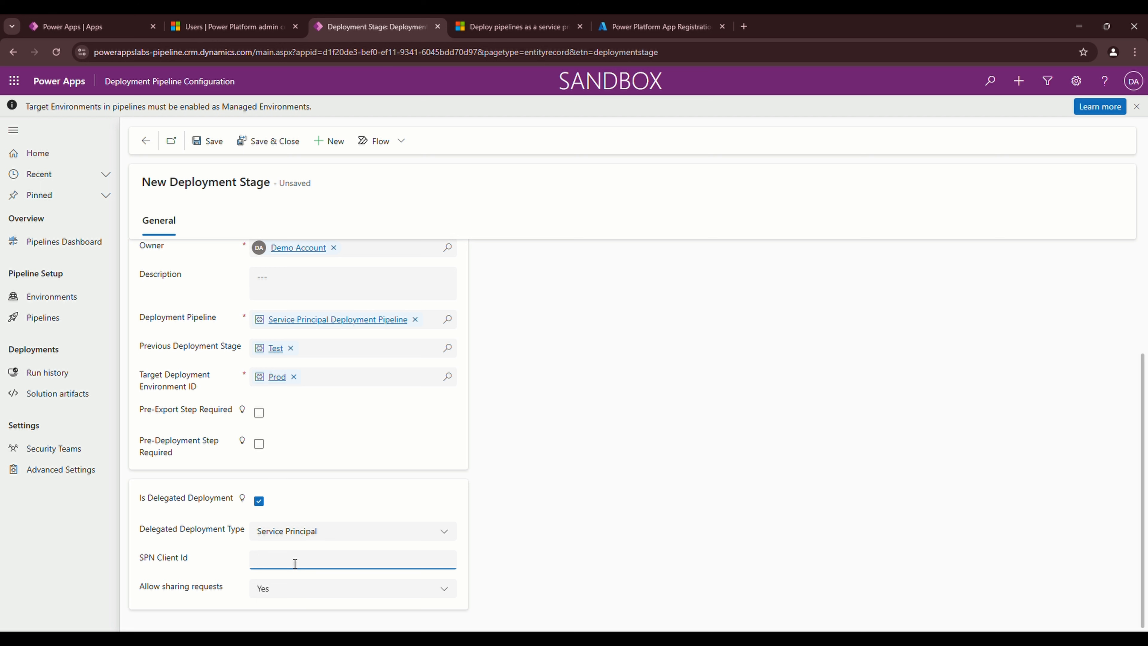
text(77d8e3eb-7d41-41cd-bf70-e56e182a6d9b)
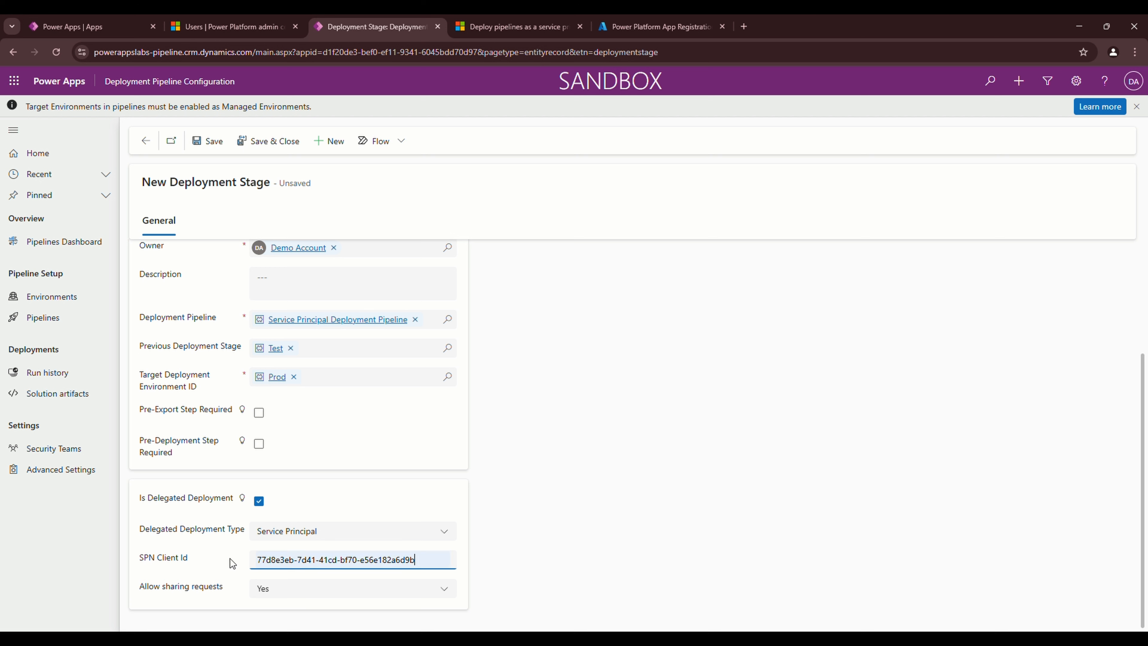
click(225, 557)
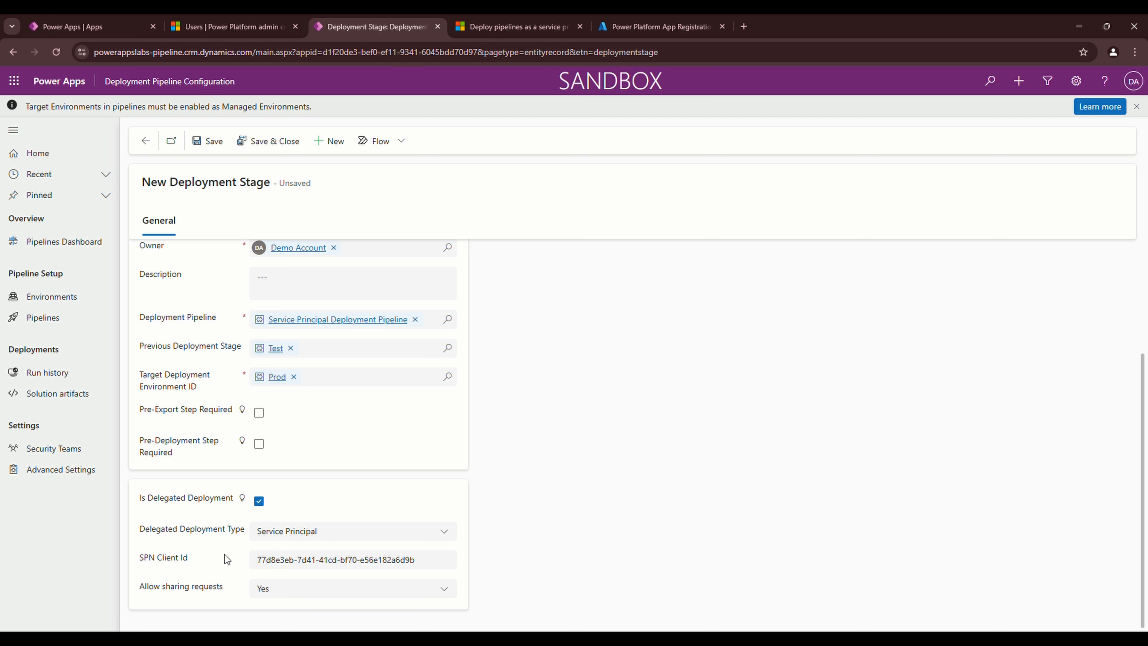
Save and close the Prod stage, then review the pipeline's Deployment Stages grid showing Test and Prod
click(283, 140)
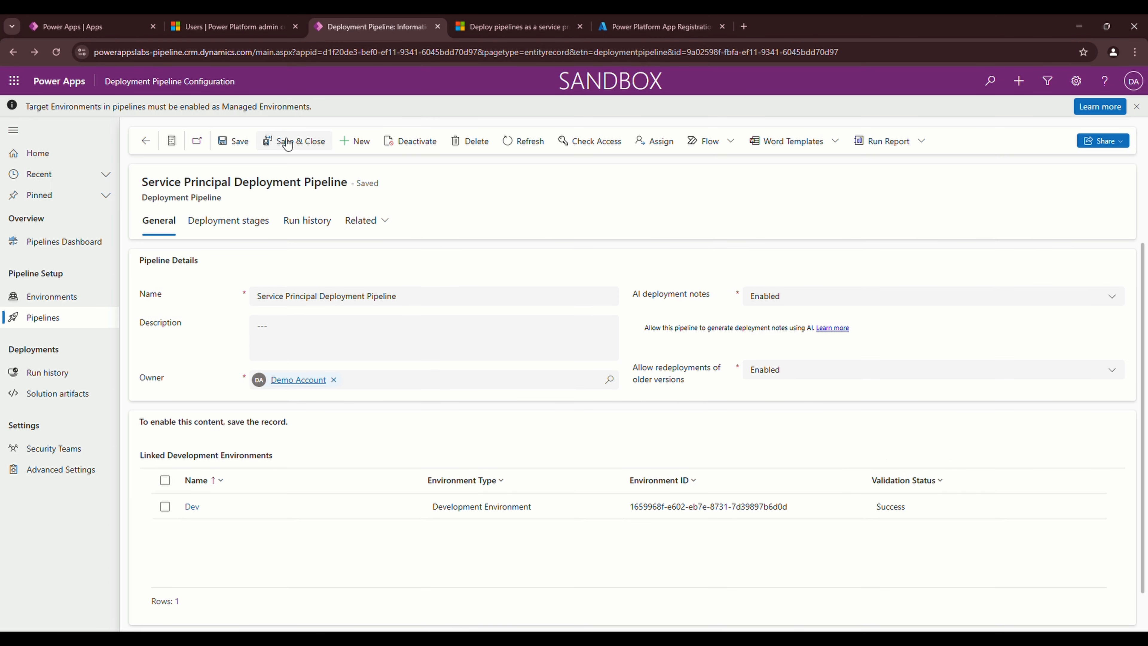
scroll(372, 480, down, 5)
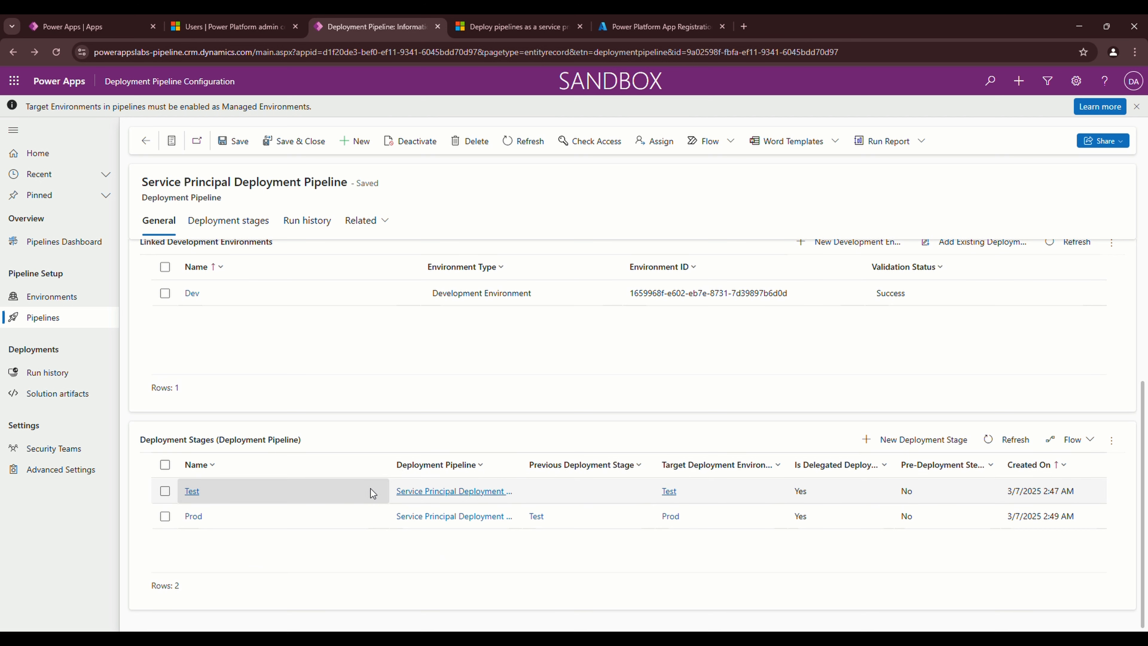
scroll(367, 452, up, 5)
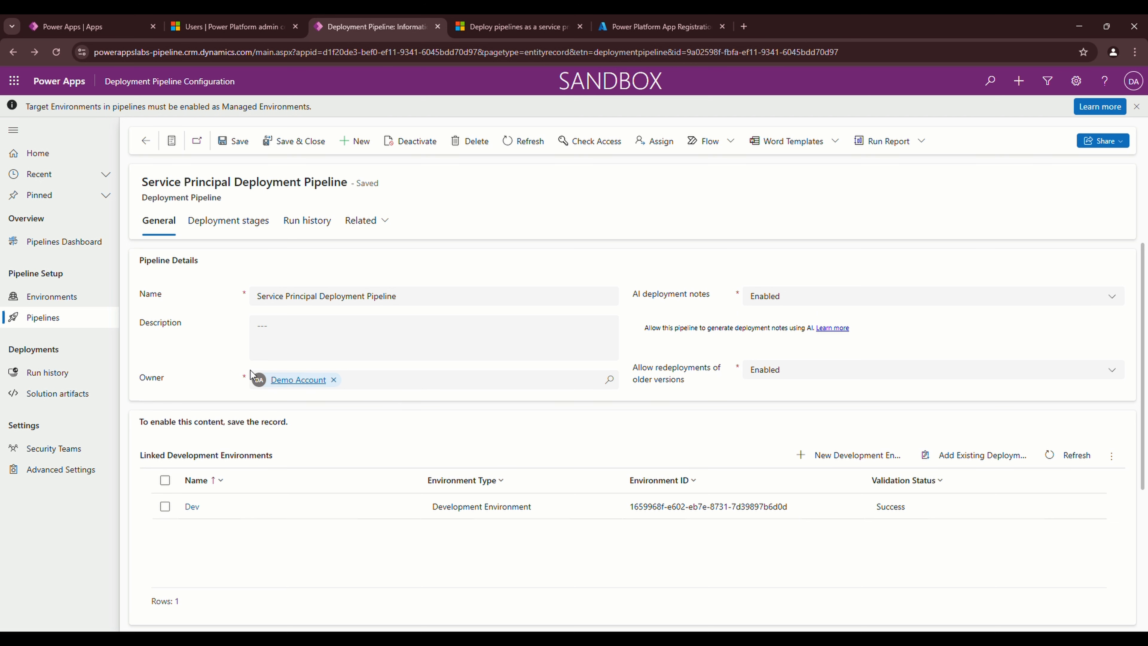
In the Pipelines environment, create solution 'Delegated Approval' with publisher PowerApps Labs
click(95, 20)
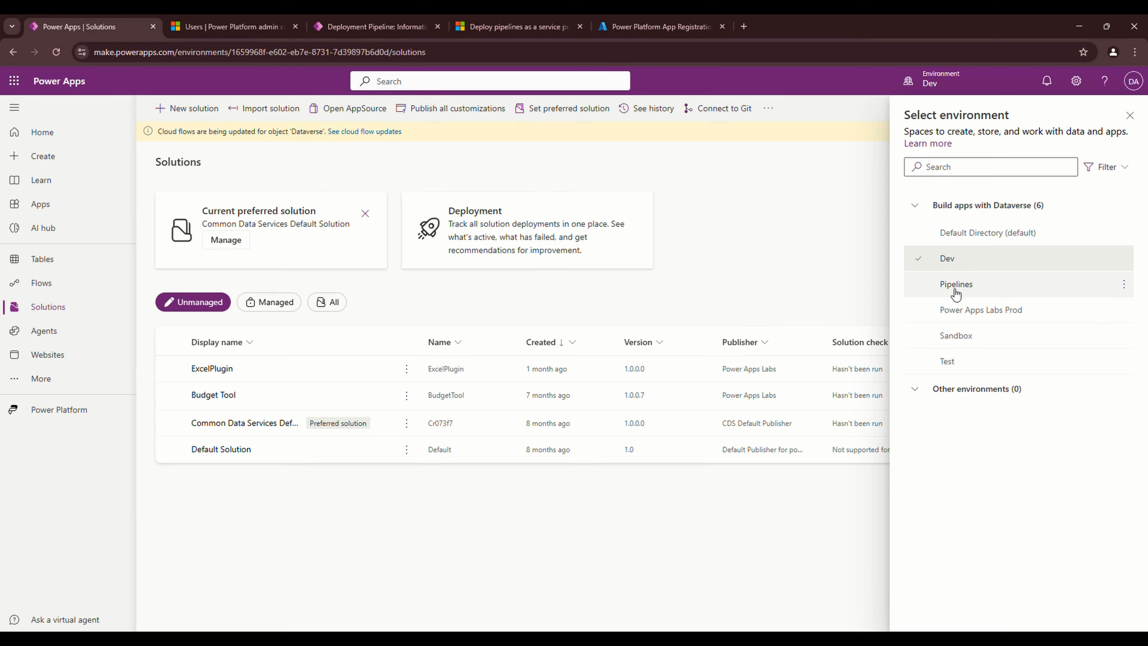
click(966, 284)
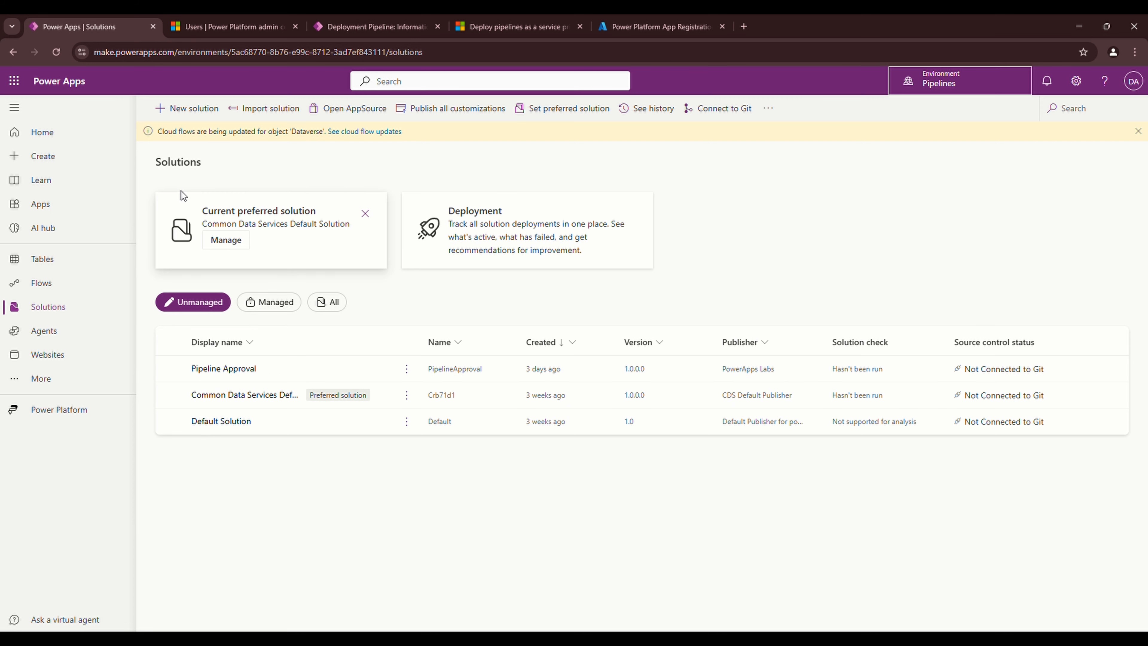
click(206, 109)
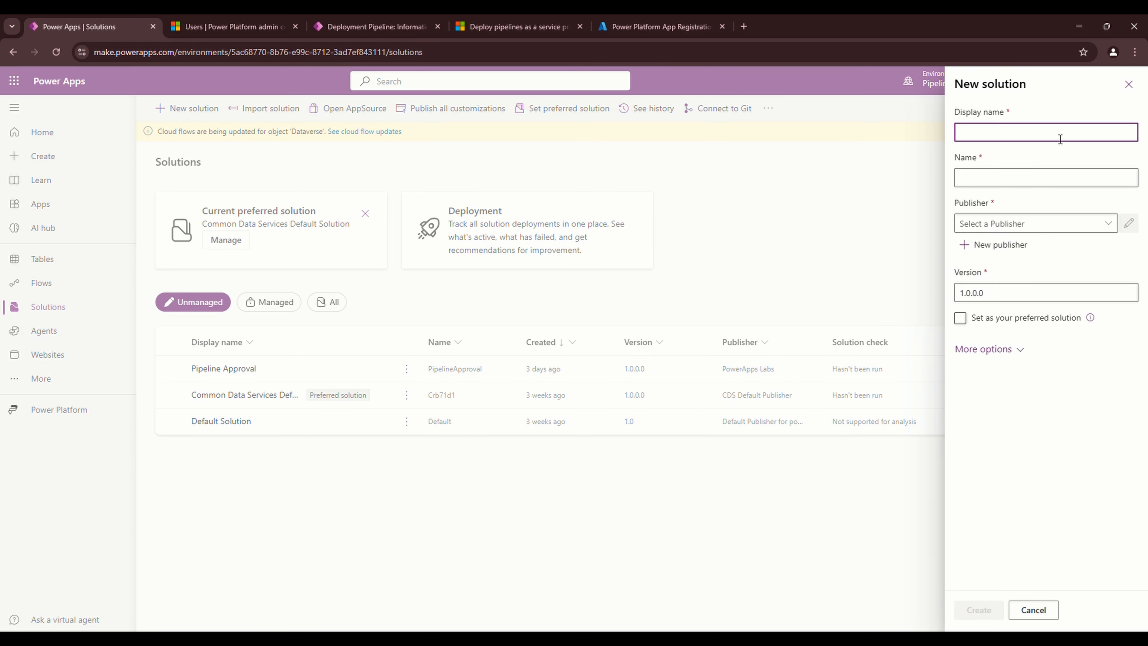
text(Delegated Approval)
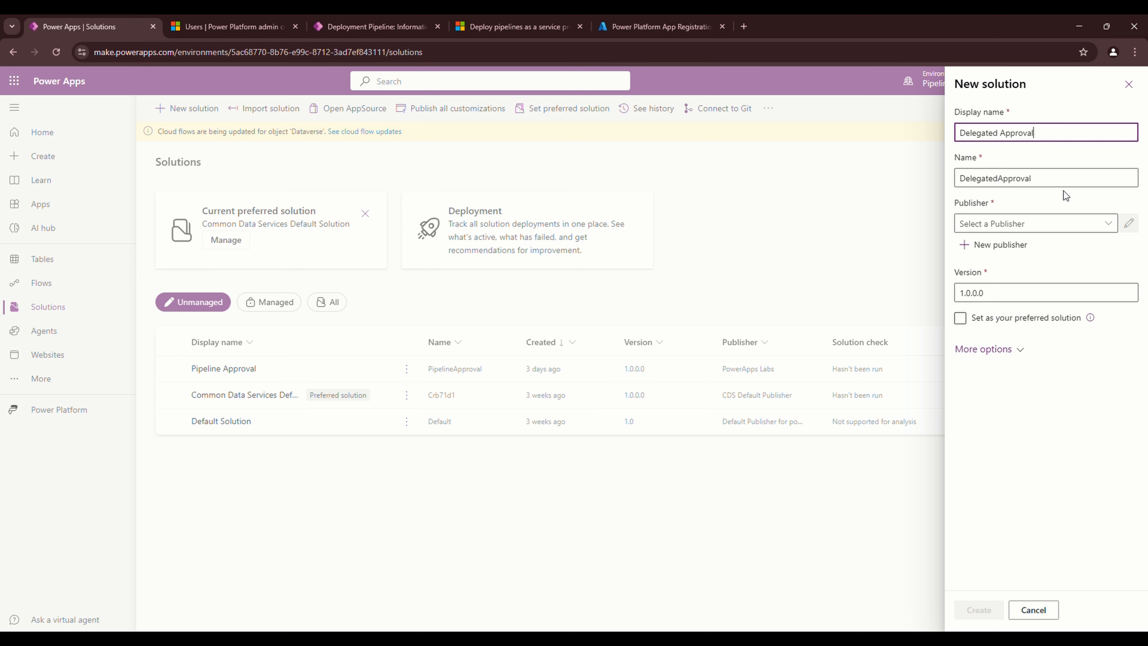
click(1079, 226)
click(1110, 229)
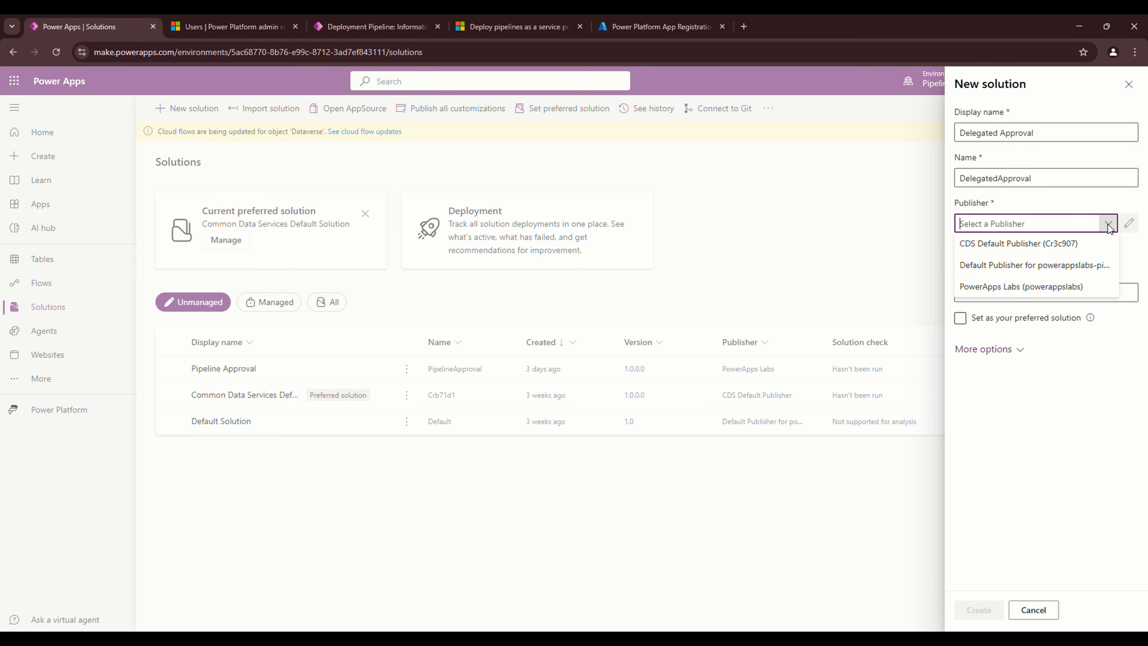
click(1030, 289)
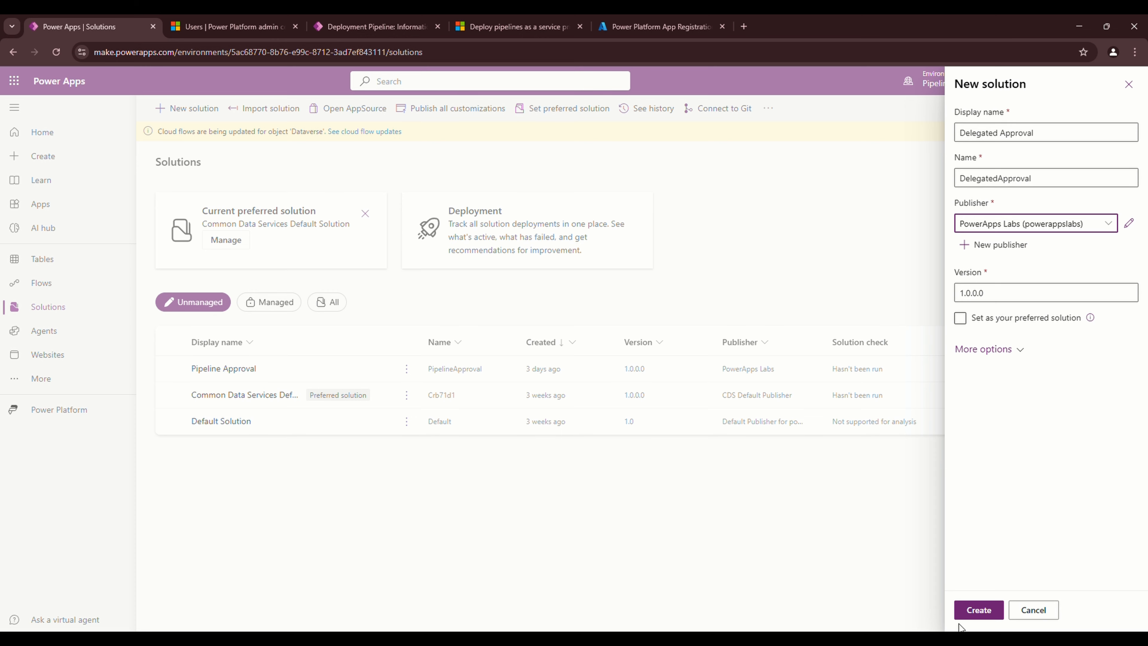
click(978, 608)
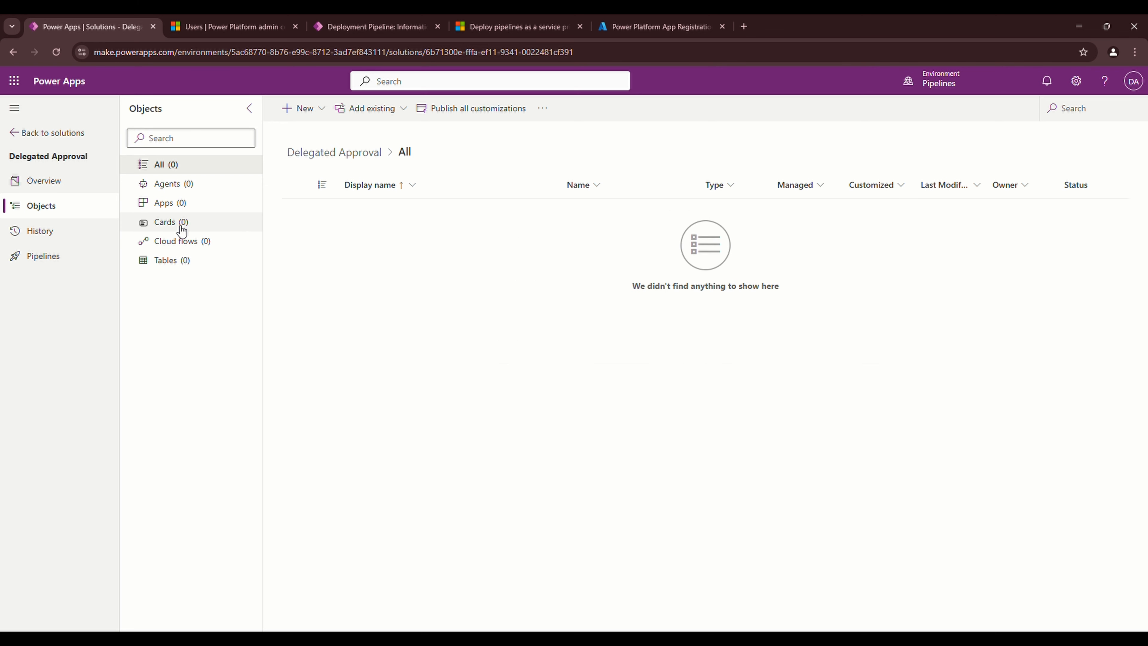
From the solution's Cloud flows, create a new automated cloud flow, skipping trigger setup
click(176, 241)
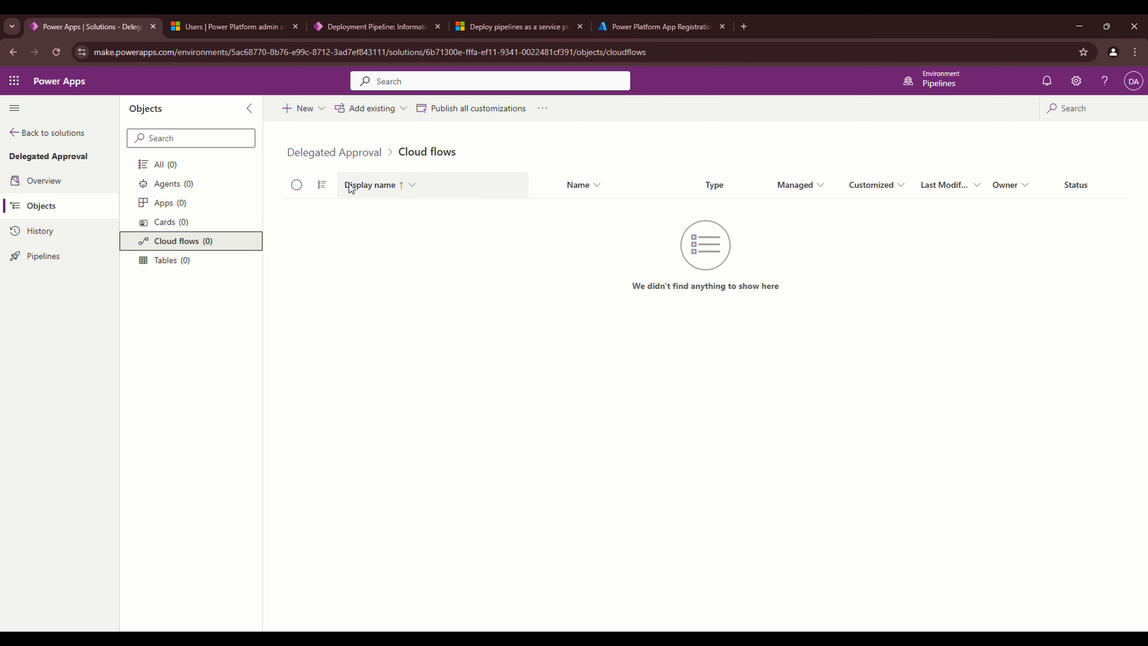
click(309, 110)
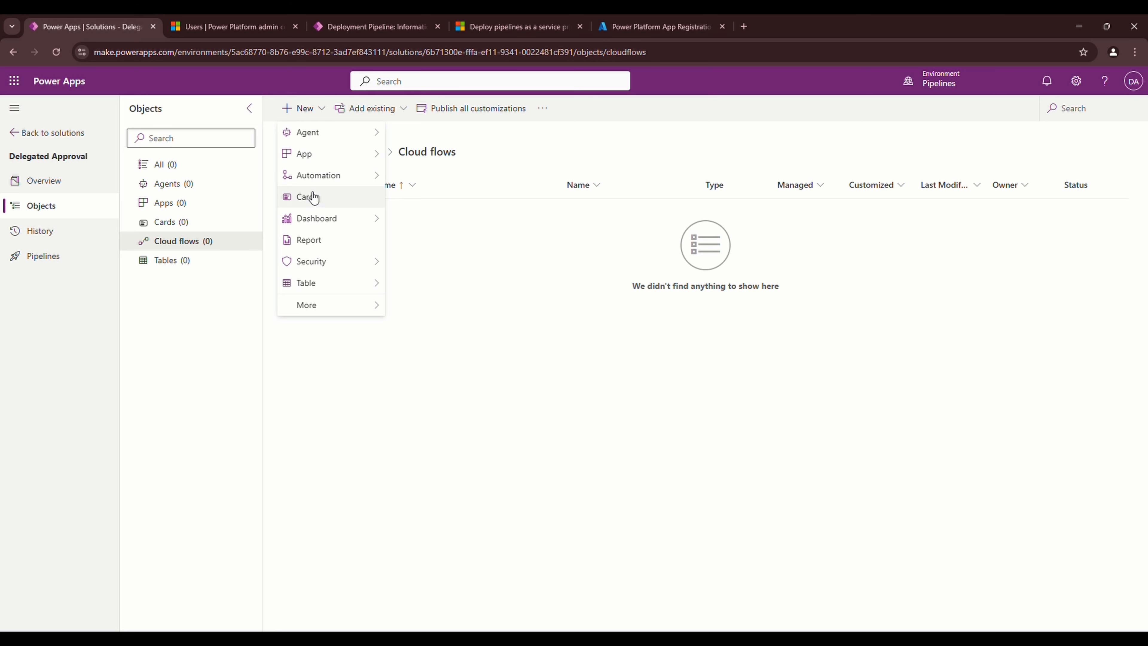
mouse_move(323, 184)
mouse_move(456, 180)
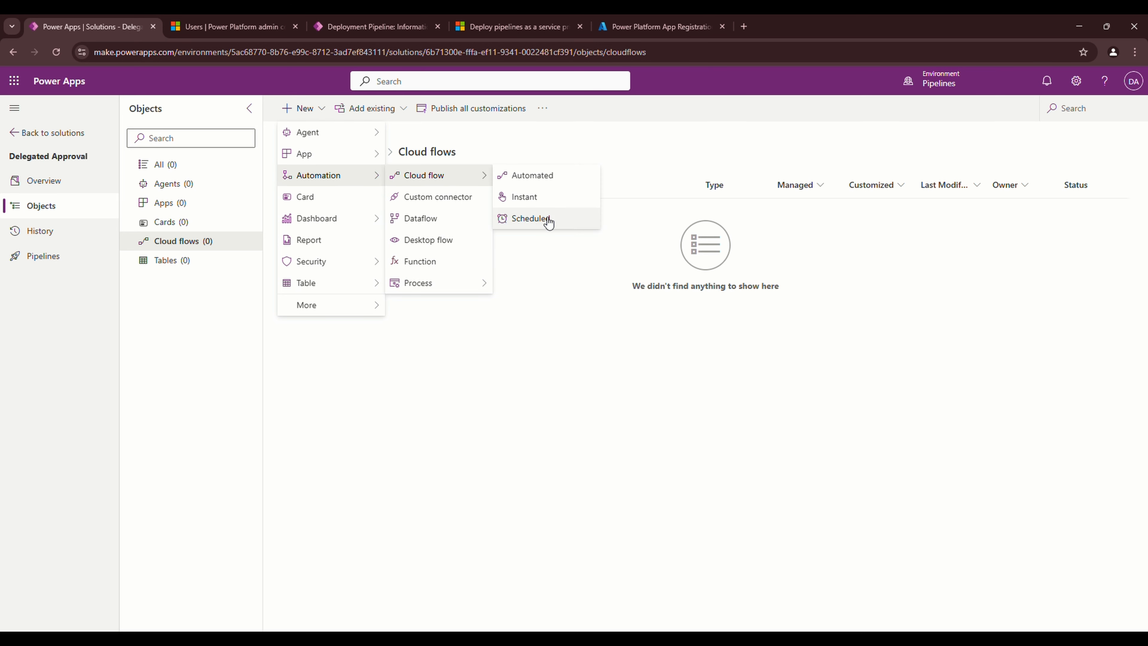
click(546, 177)
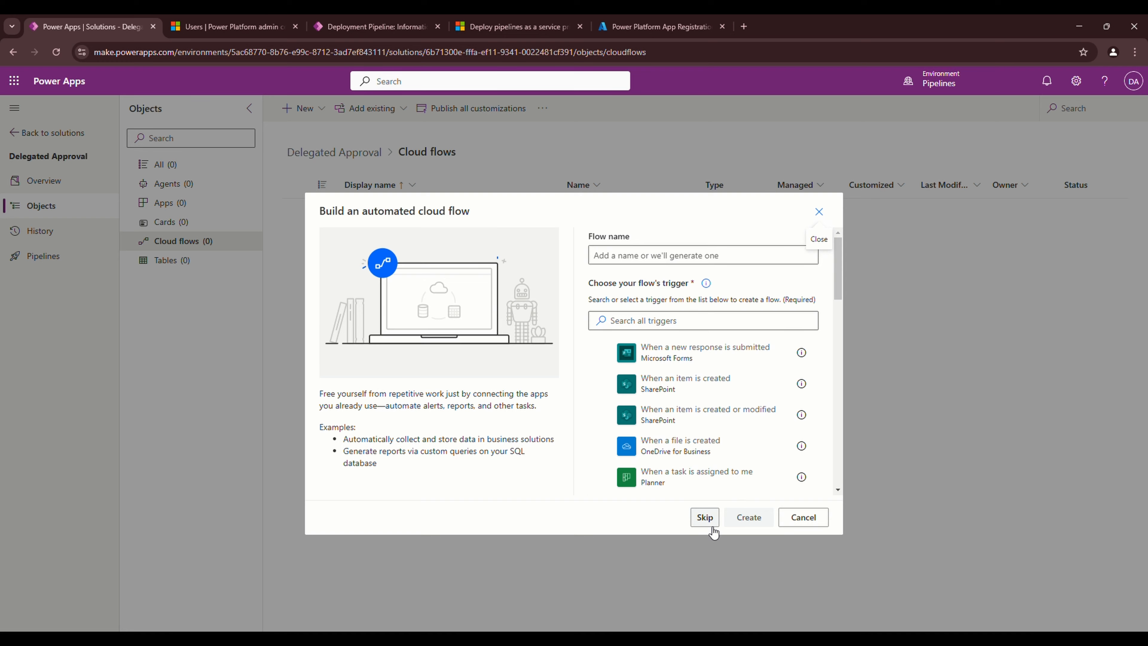
click(705, 518)
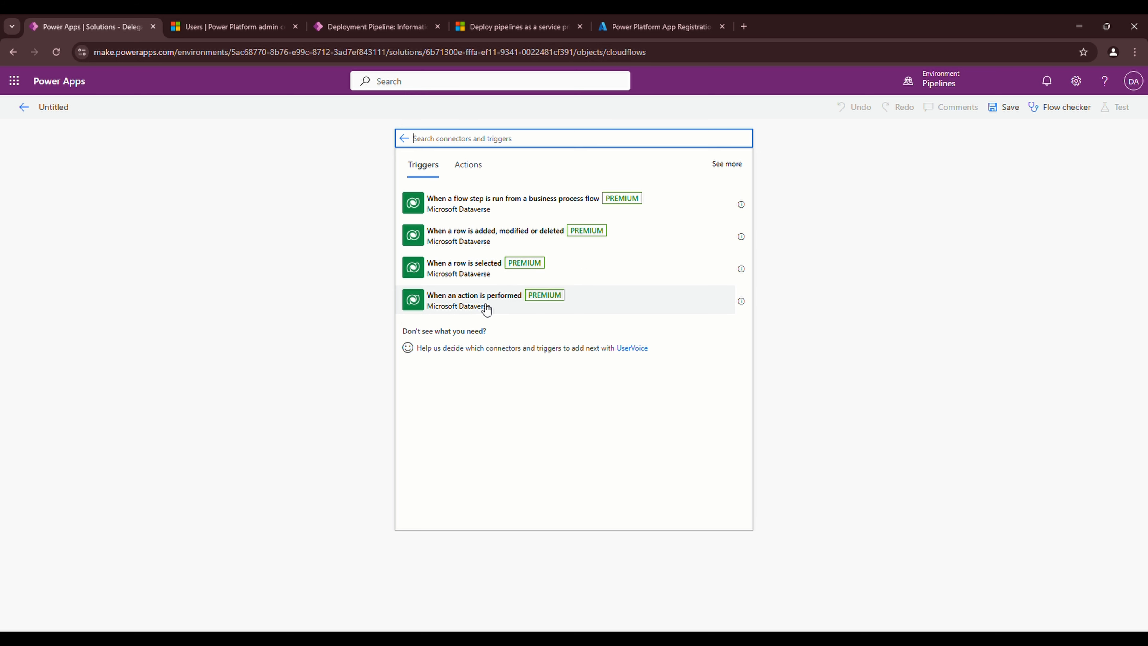
Add 'When an action is performed' with catalog Microsoft Dataverse Common, category Power Platform Pipelines, table (none)
click(503, 303)
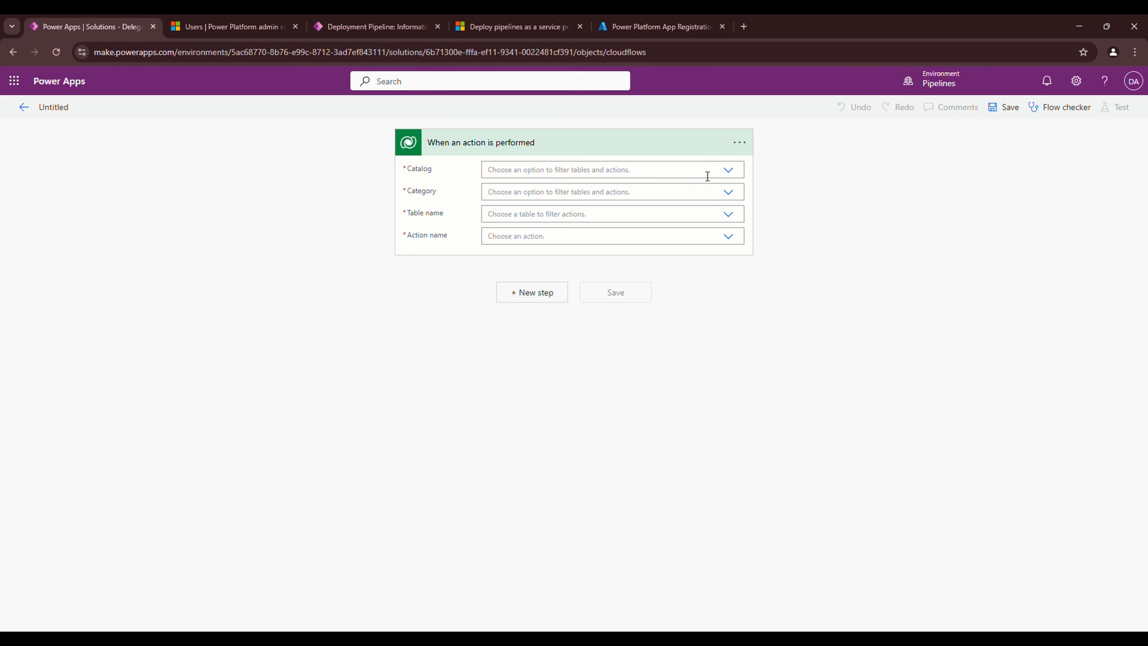
click(729, 171)
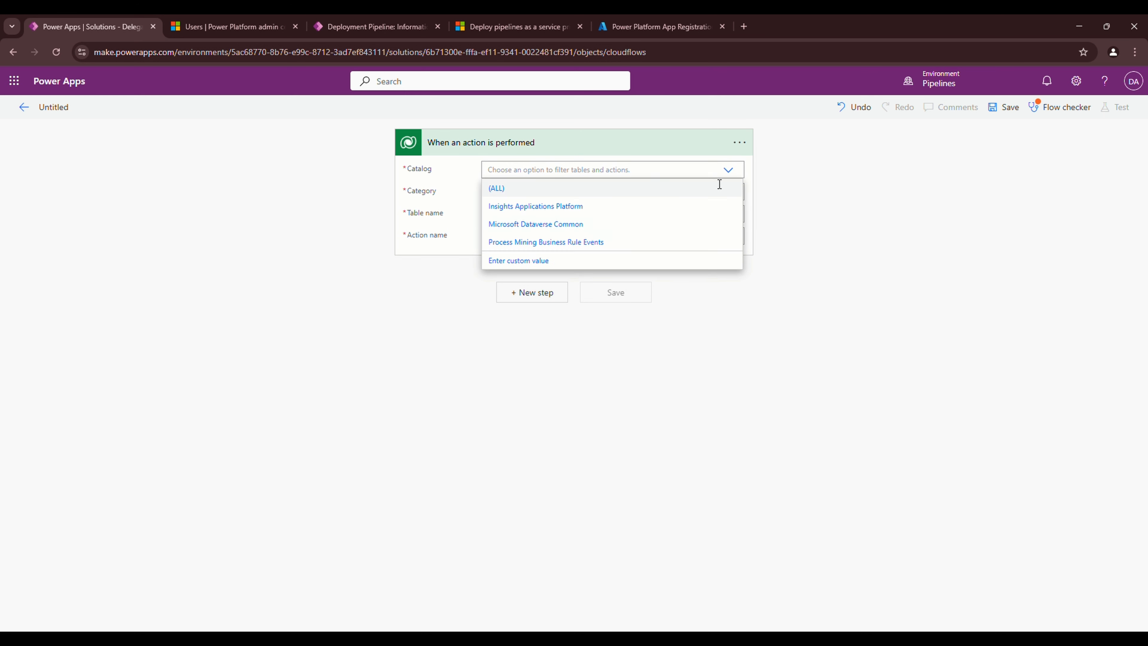
click(521, 224)
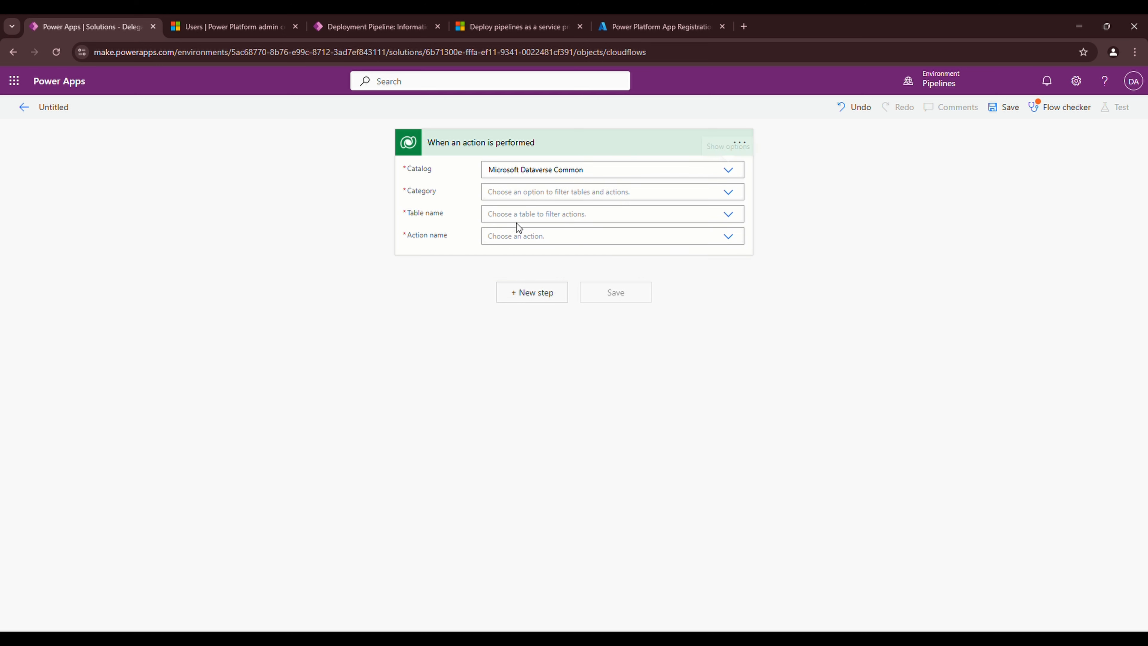
click(739, 199)
click(545, 247)
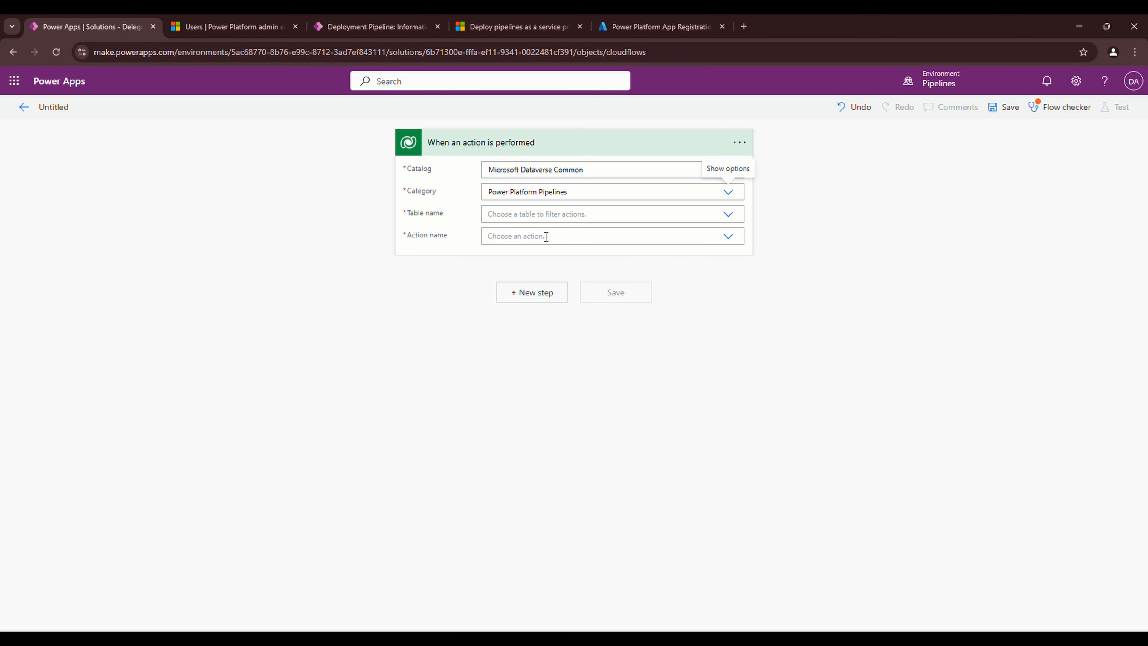
click(527, 218)
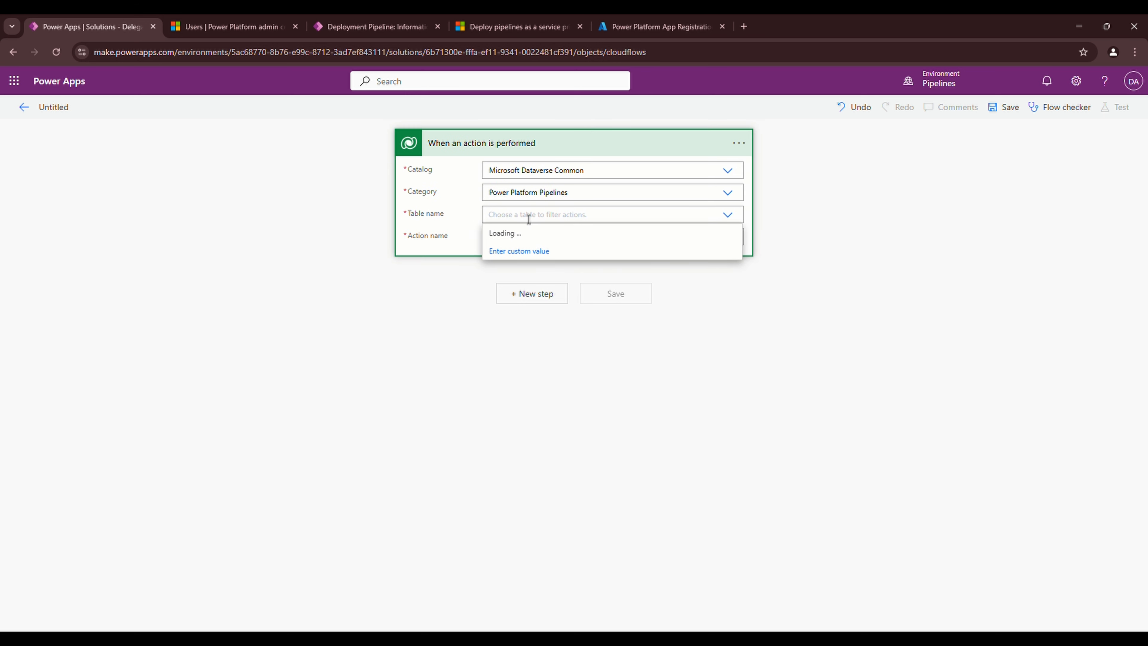
click(499, 234)
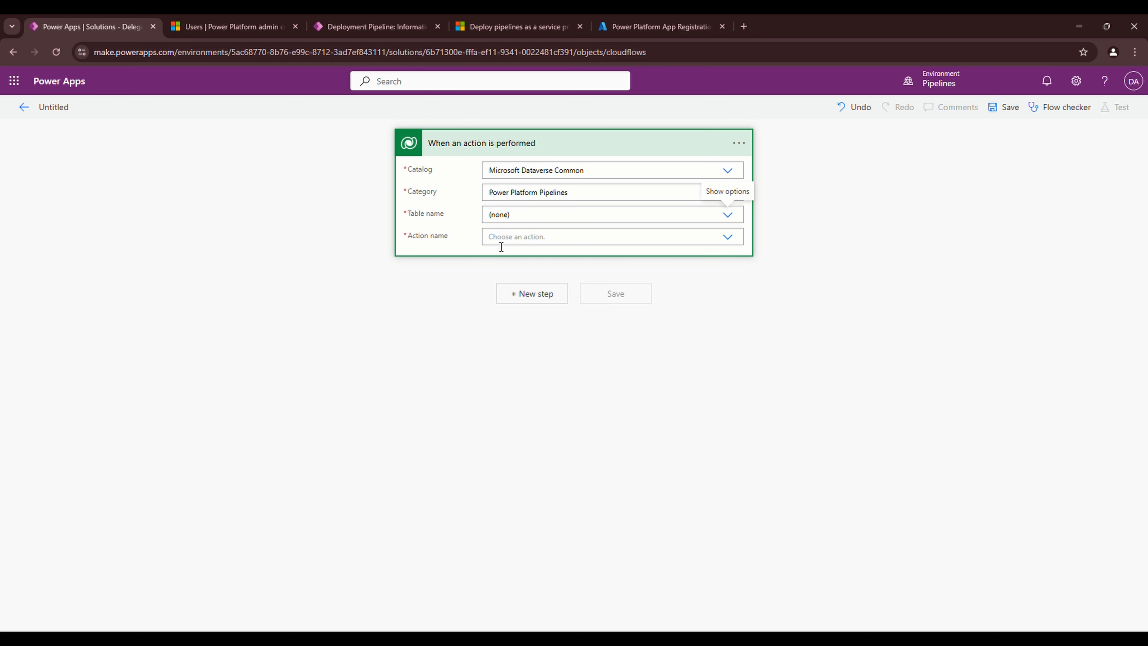
click(738, 242)
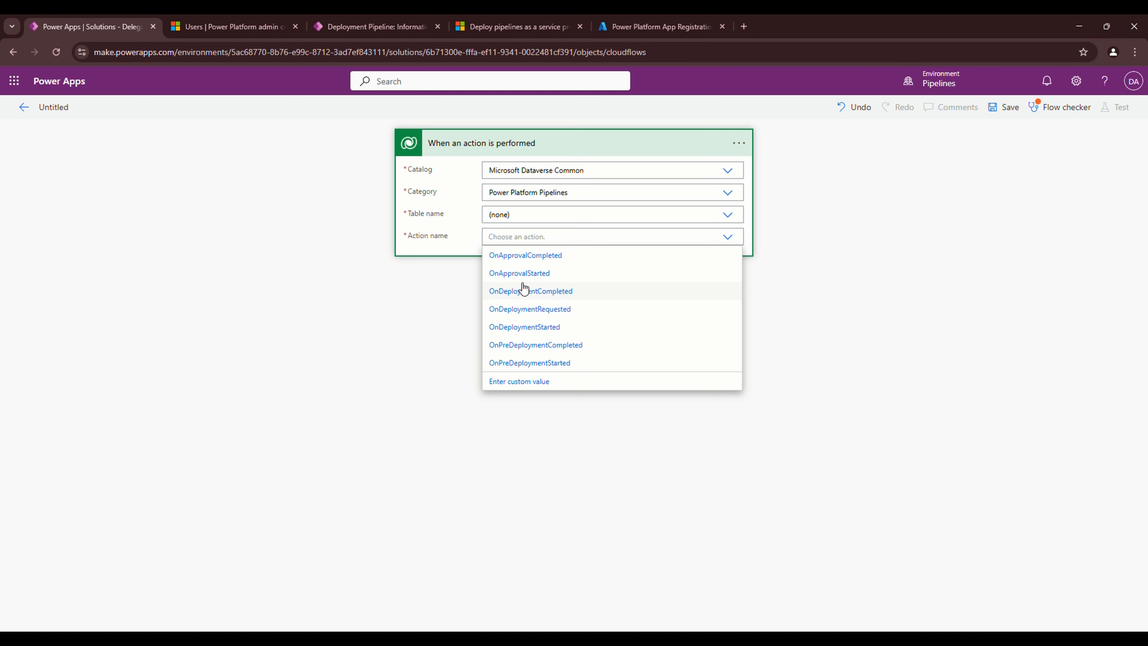
Set the trigger's action name to OnApprovalStarted and add a new step listing the Approvals connector's actions
click(528, 274)
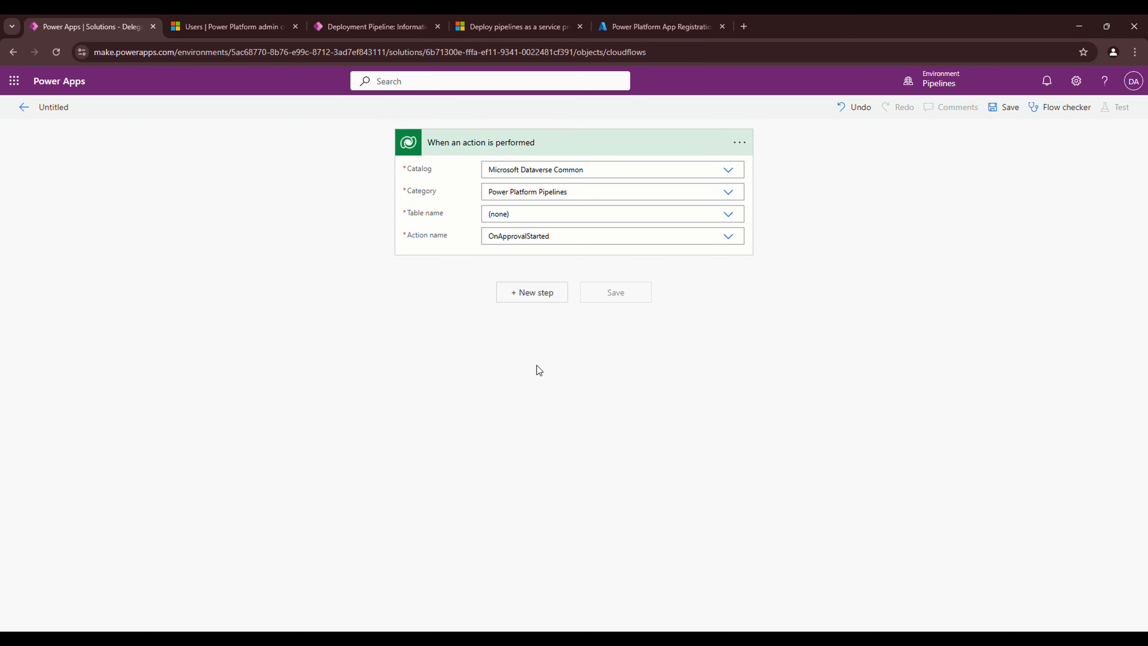
click(542, 298)
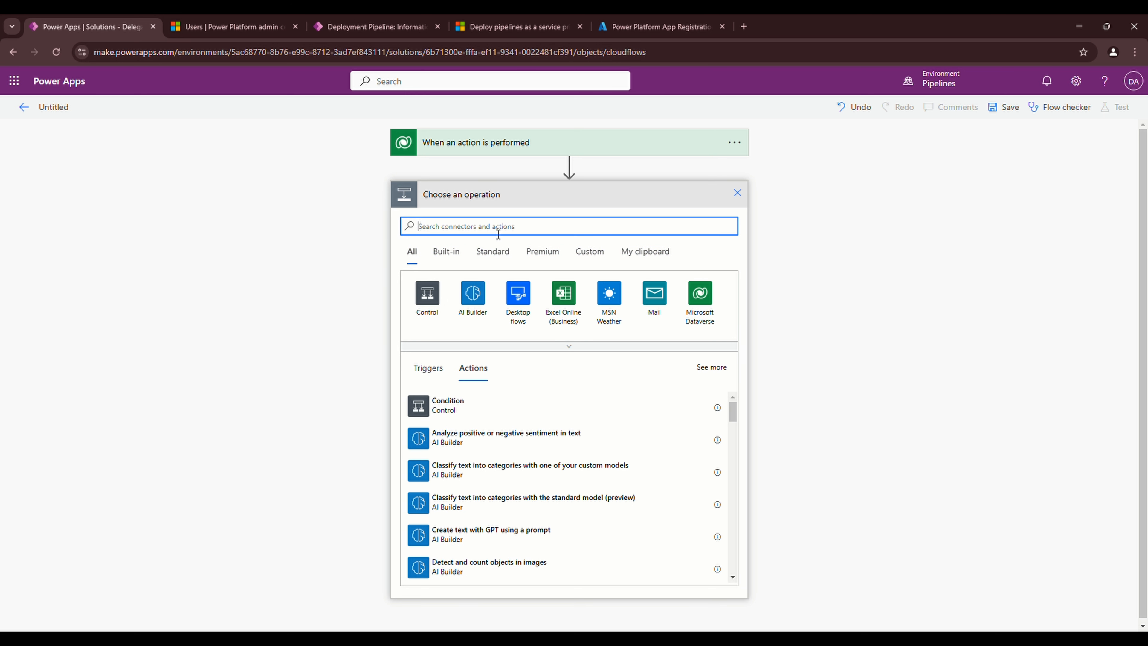
text(Appr)
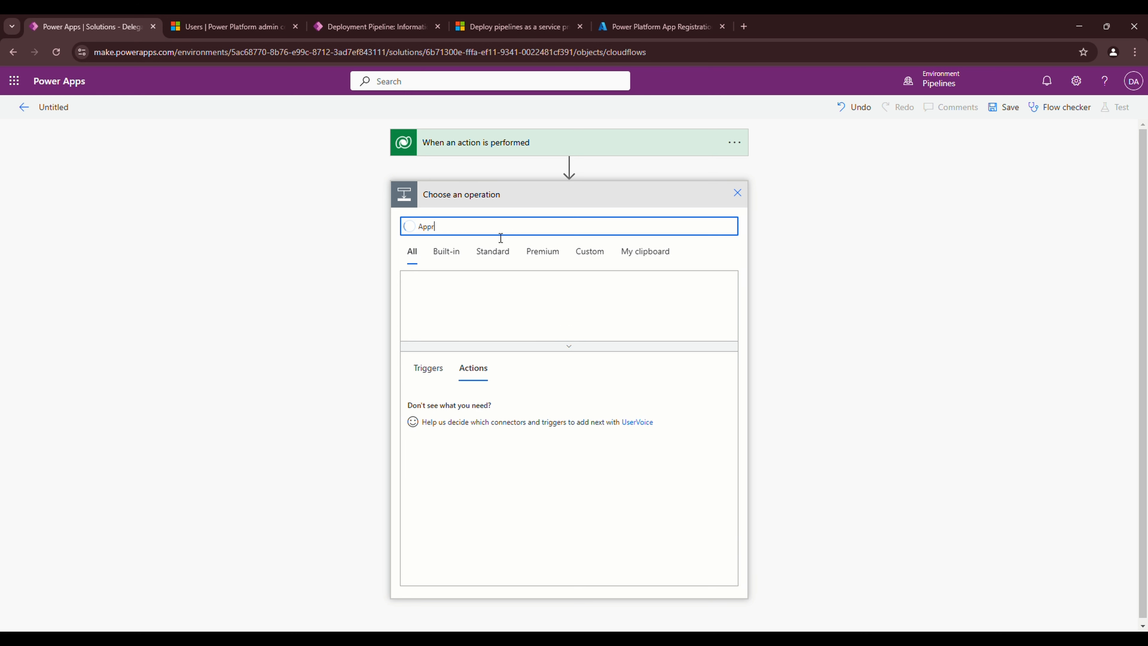
text(oval)
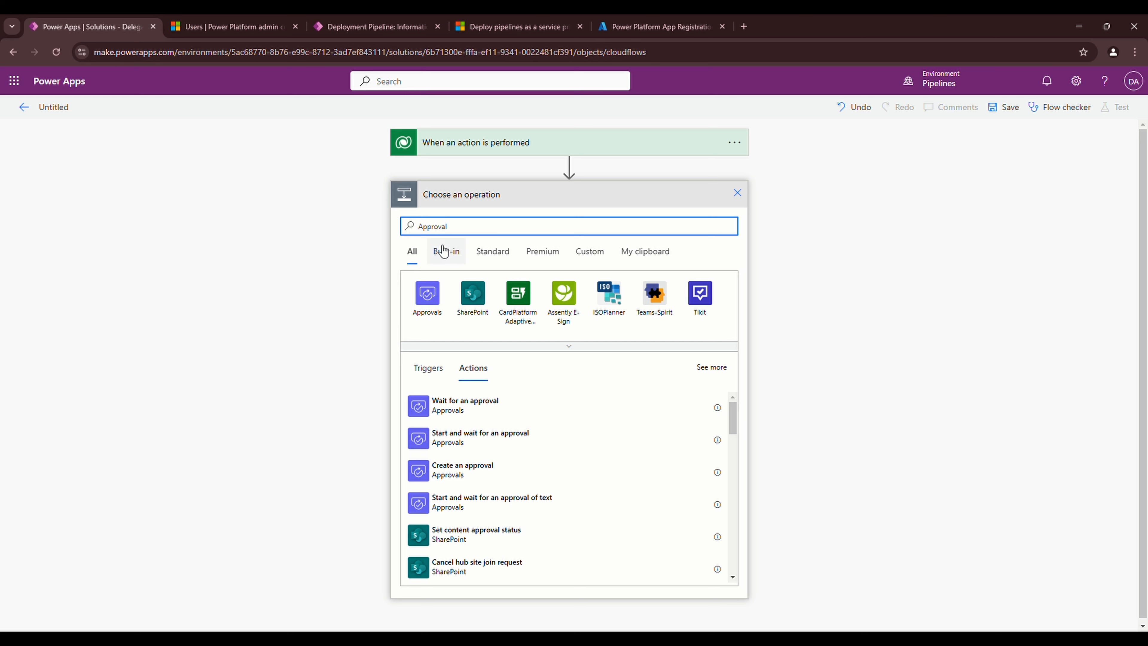
click(434, 312)
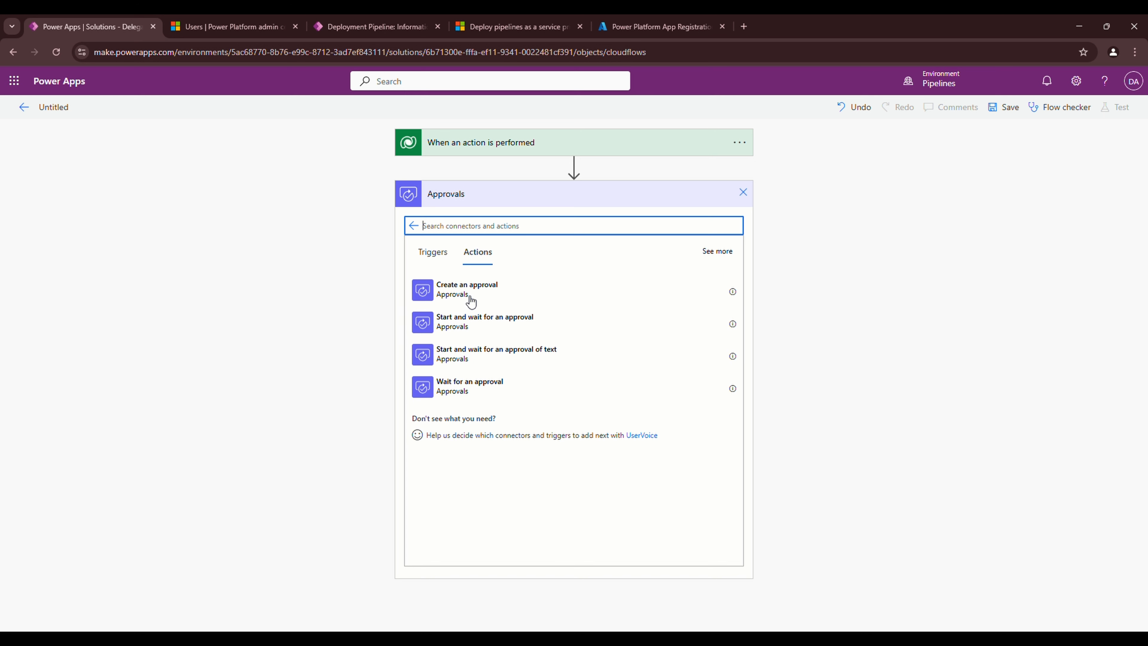
Add a 'Start and wait for an approval' step, Approve/Reject - First to respond, titled 'Deployment Request'
click(461, 331)
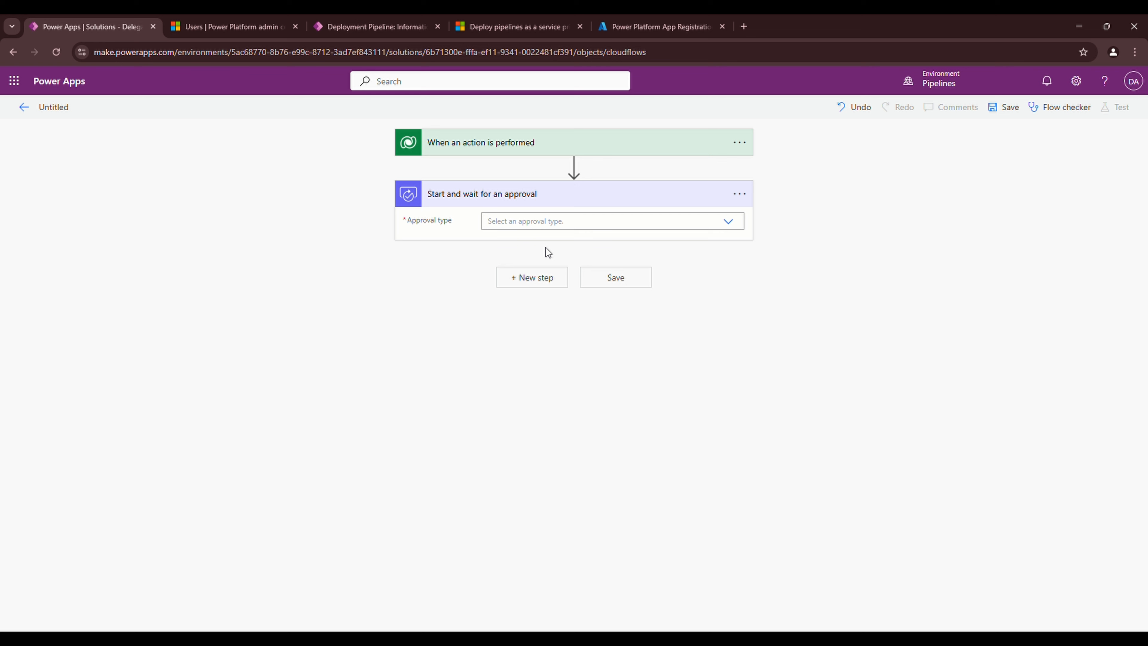
click(732, 220)
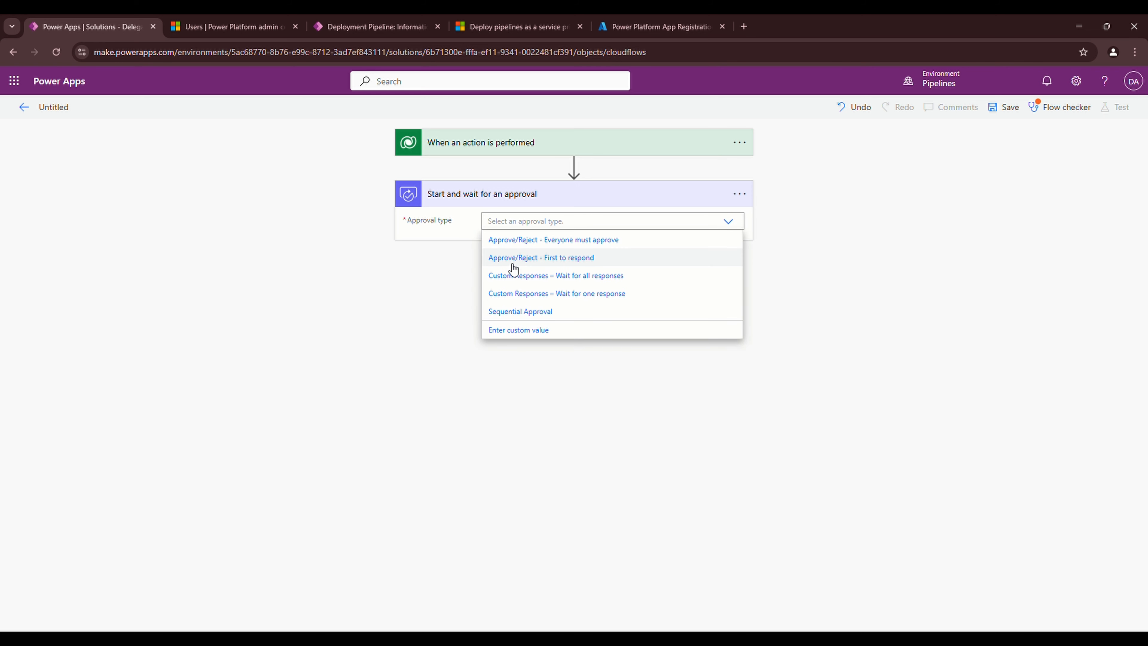
click(507, 259)
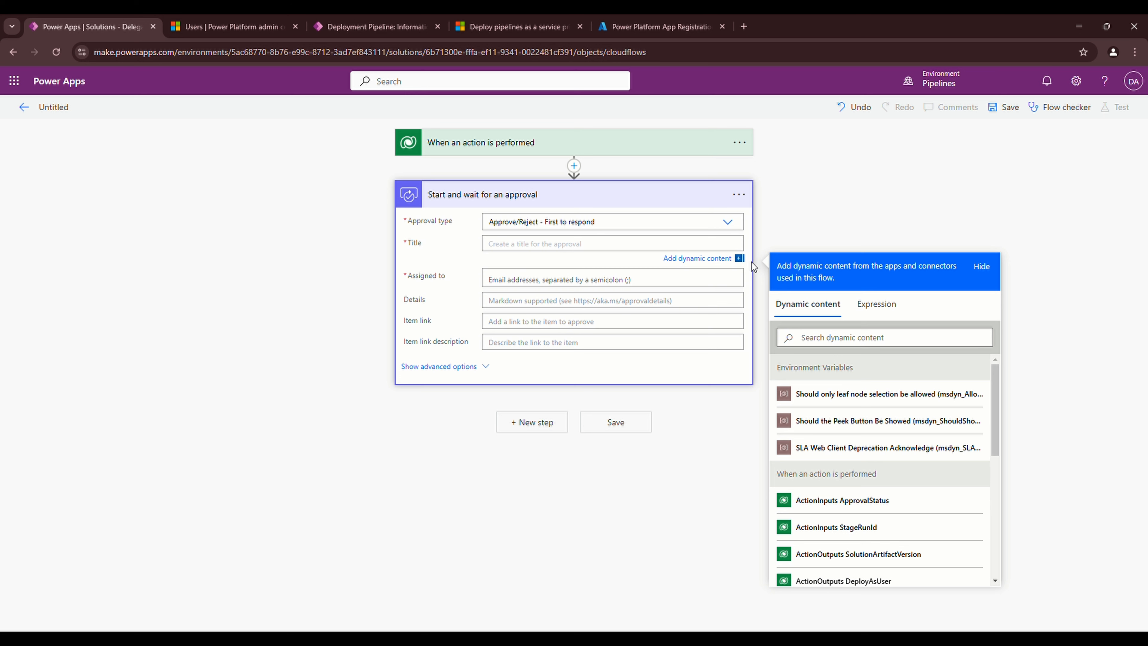
text(Deployment Request)
click(498, 255)
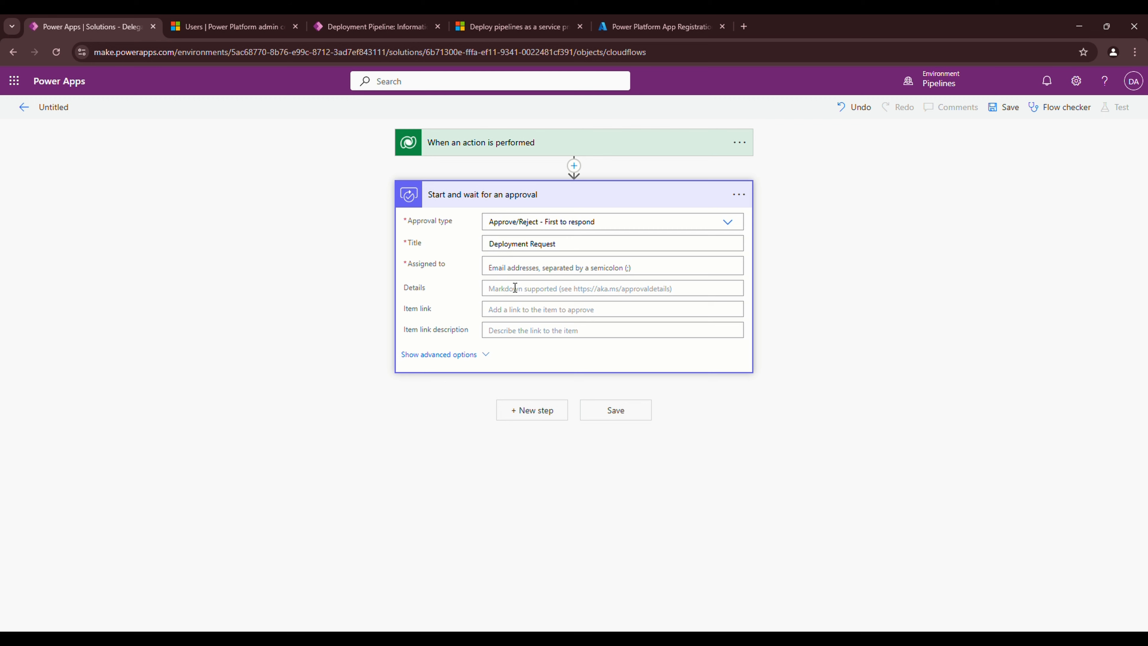
Assign the approval to the demo account and set the test account as requestor in advanced options
click(511, 267)
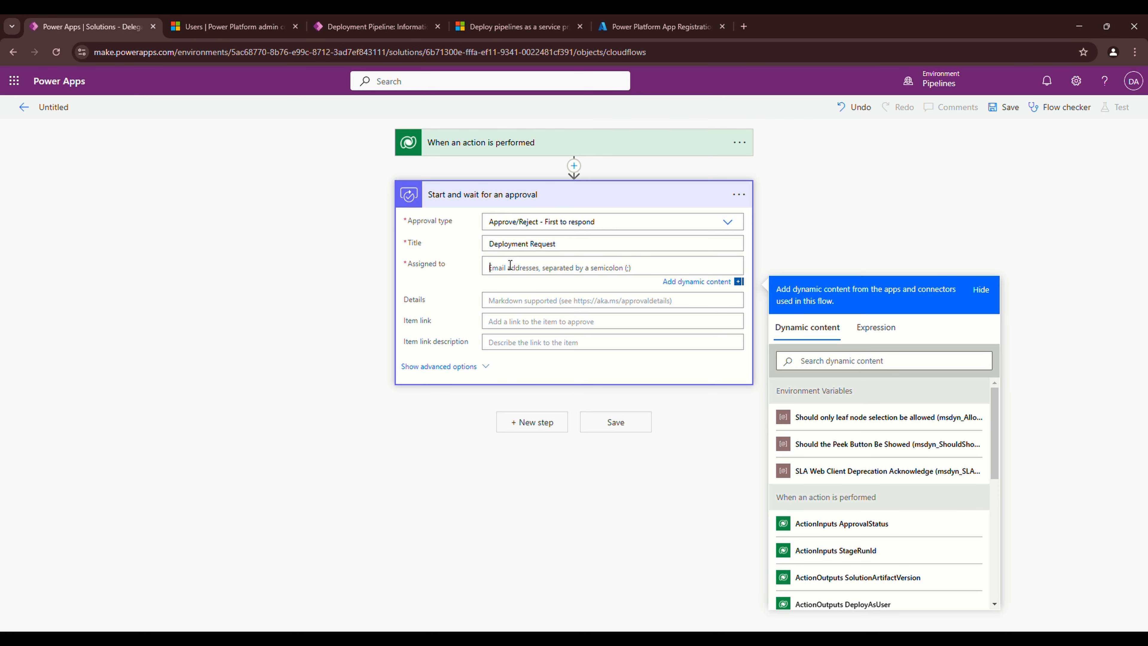
text(de)
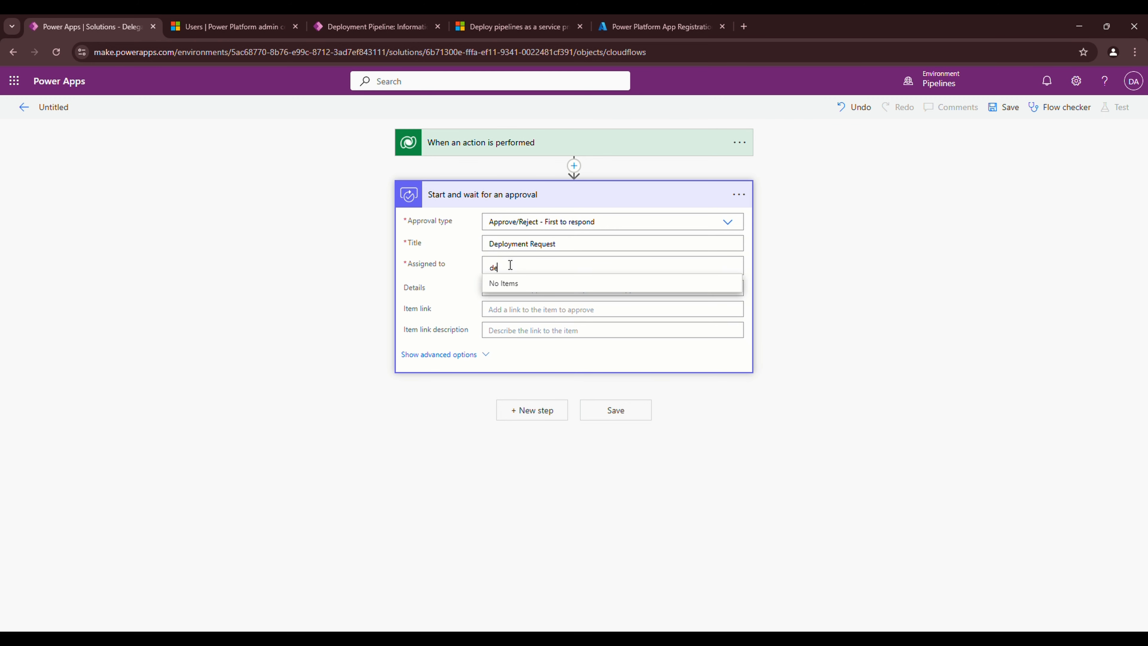
text(mo)
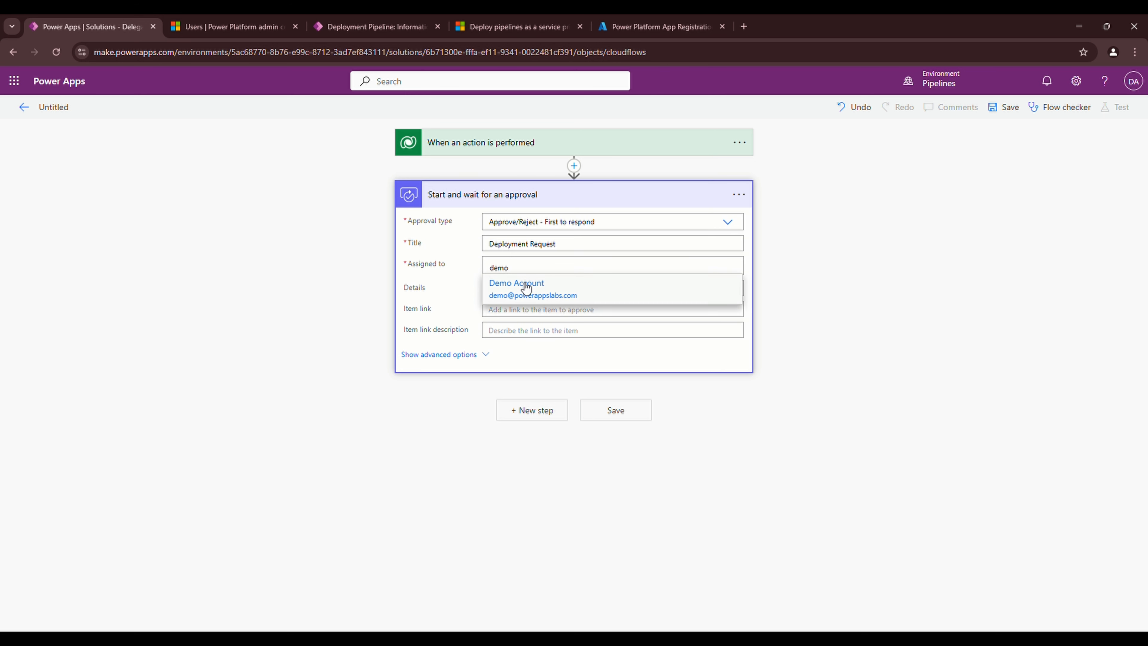
click(524, 288)
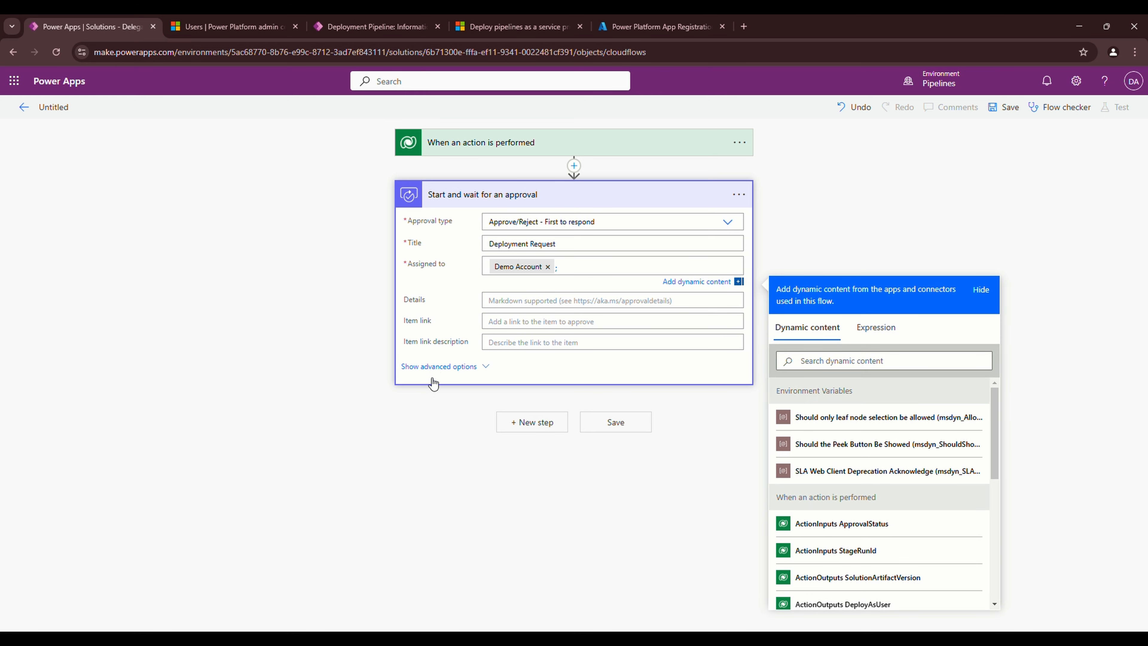
click(435, 367)
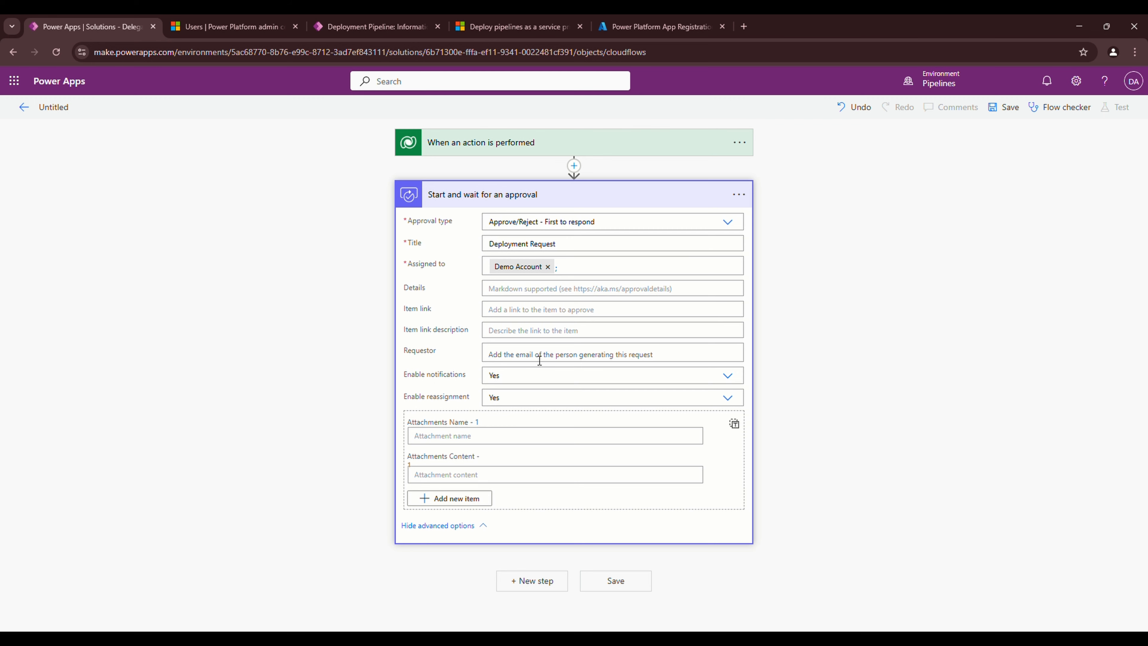
click(558, 359)
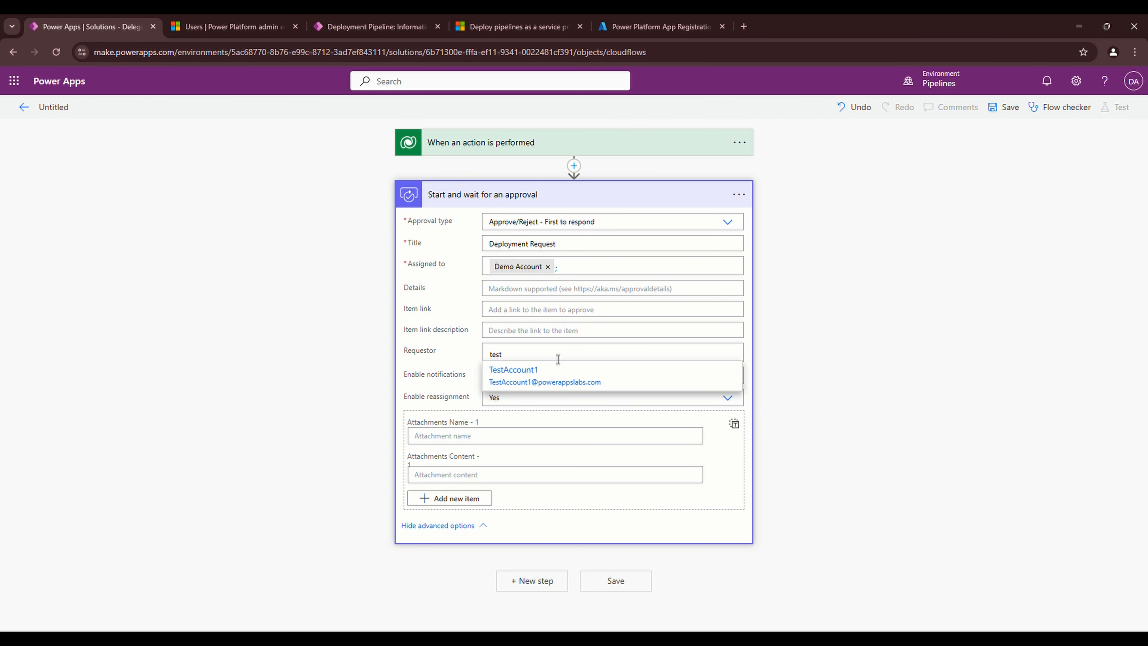
click(565, 372)
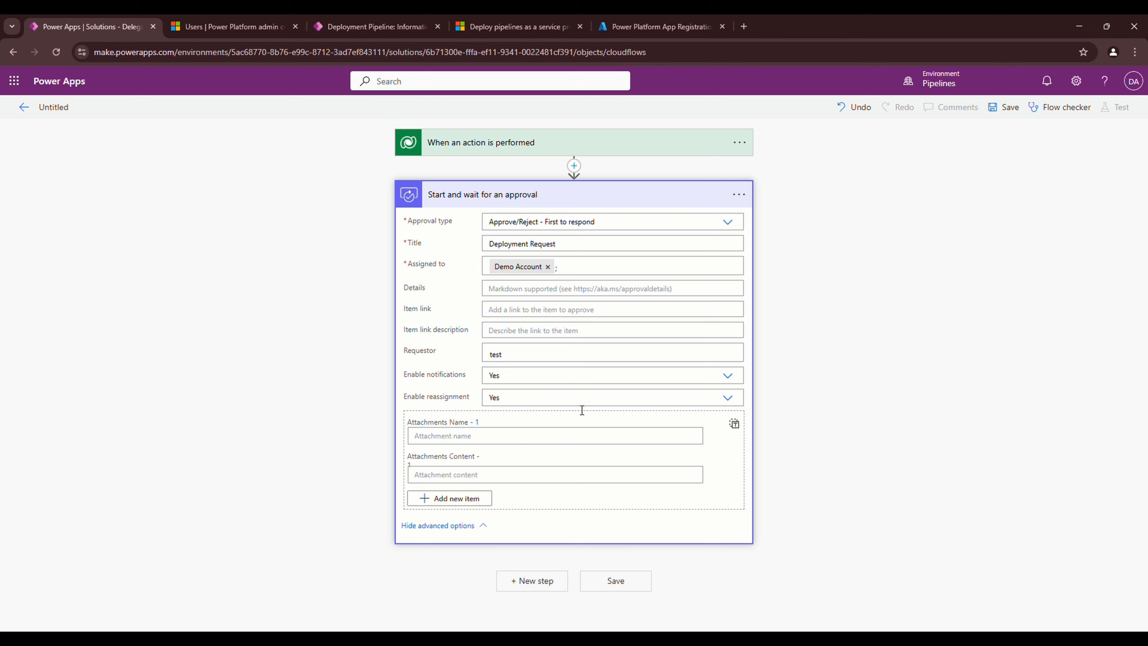
click(519, 360)
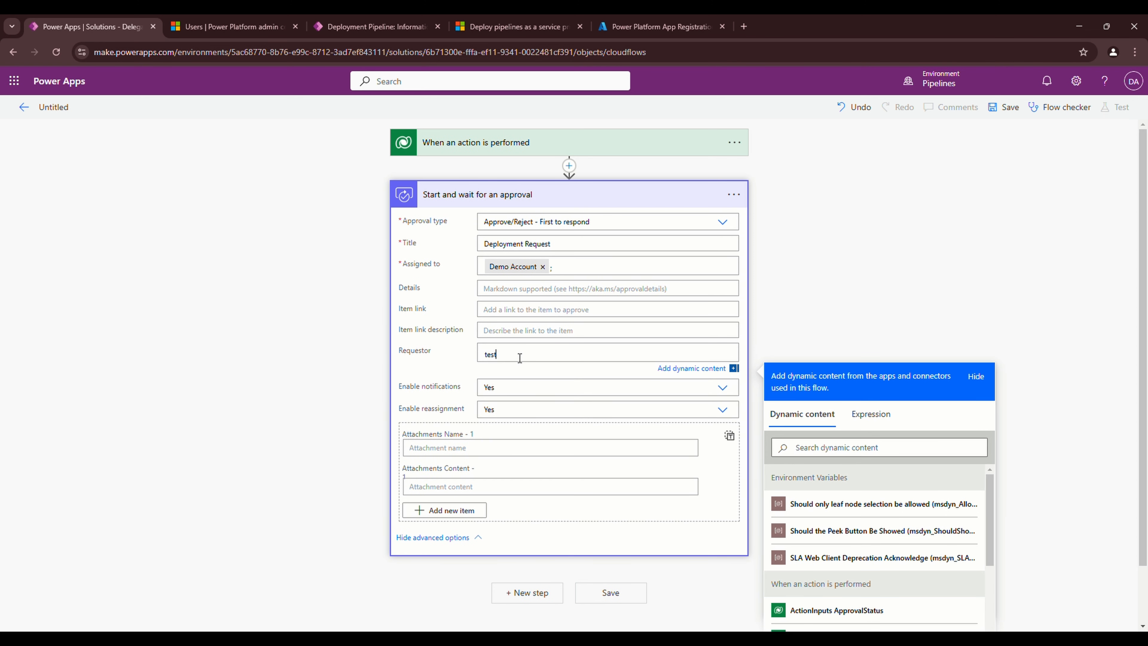
text(a)
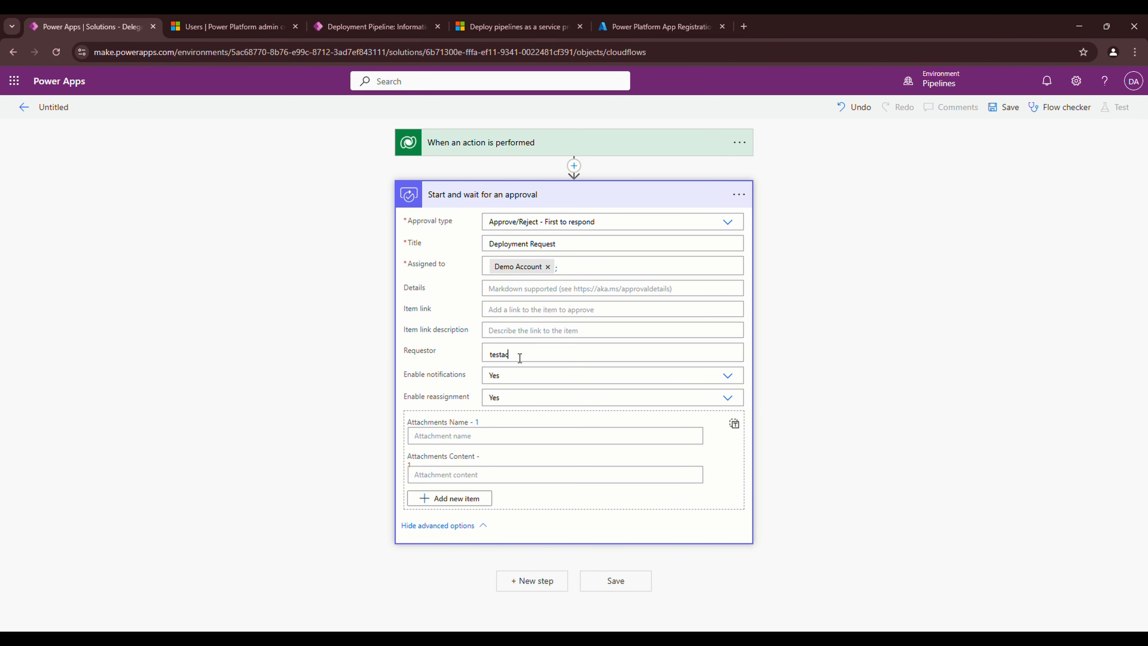
text(c)
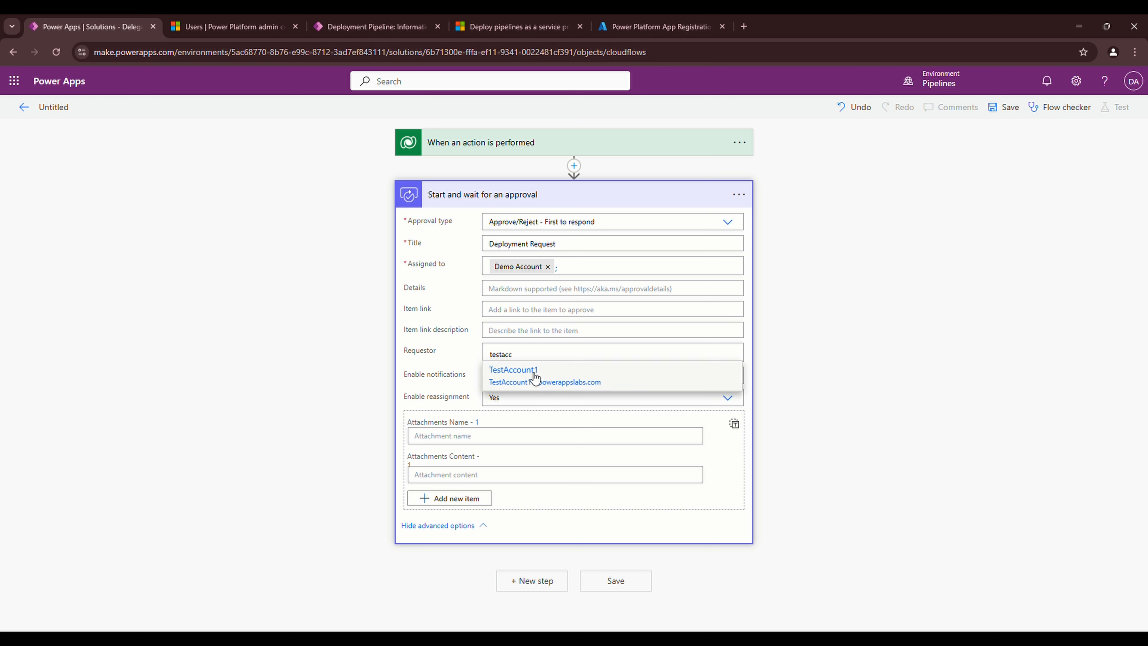
click(524, 371)
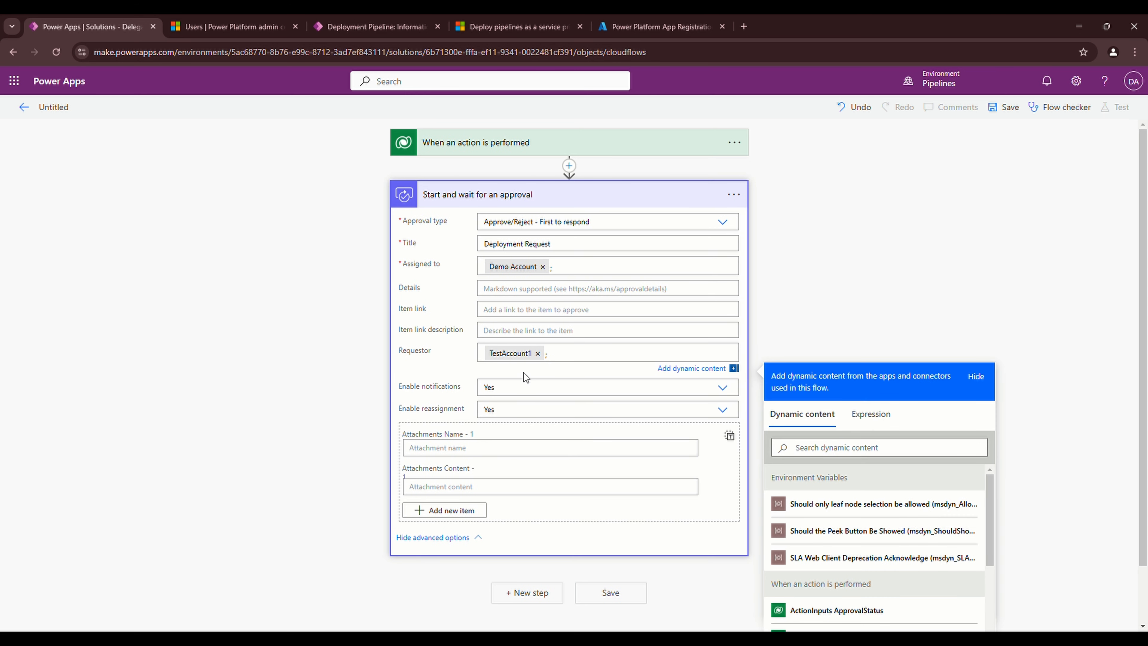
scroll(489, 517, down, 2)
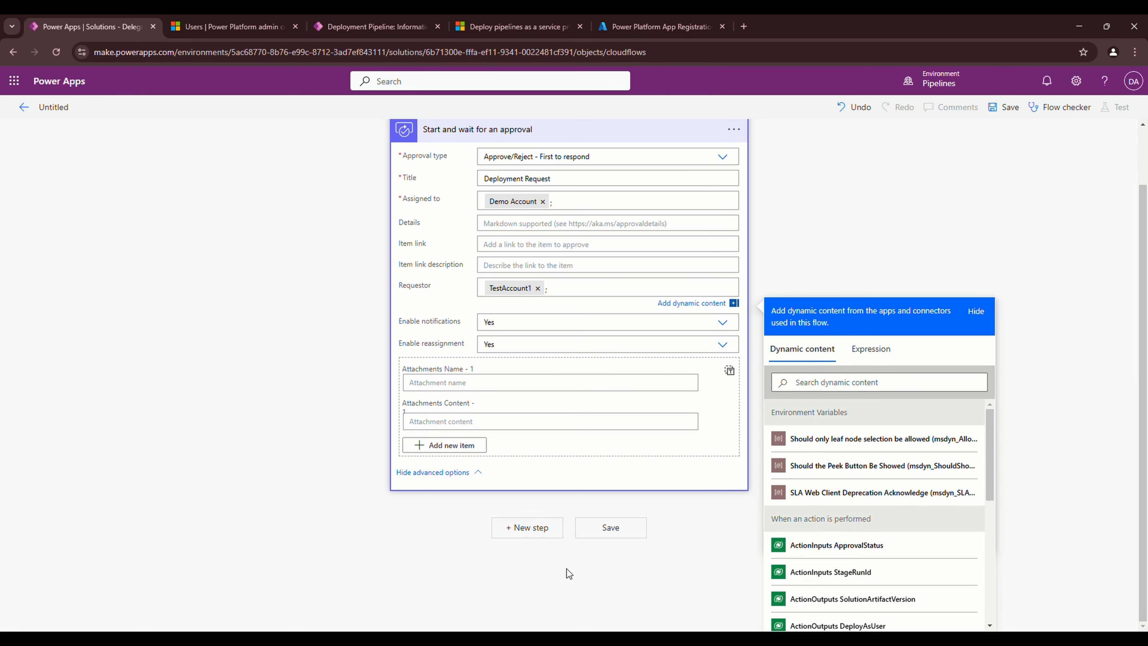
Add a Microsoft Dataverse 'Perform an unbound action' step below the approval step
click(529, 528)
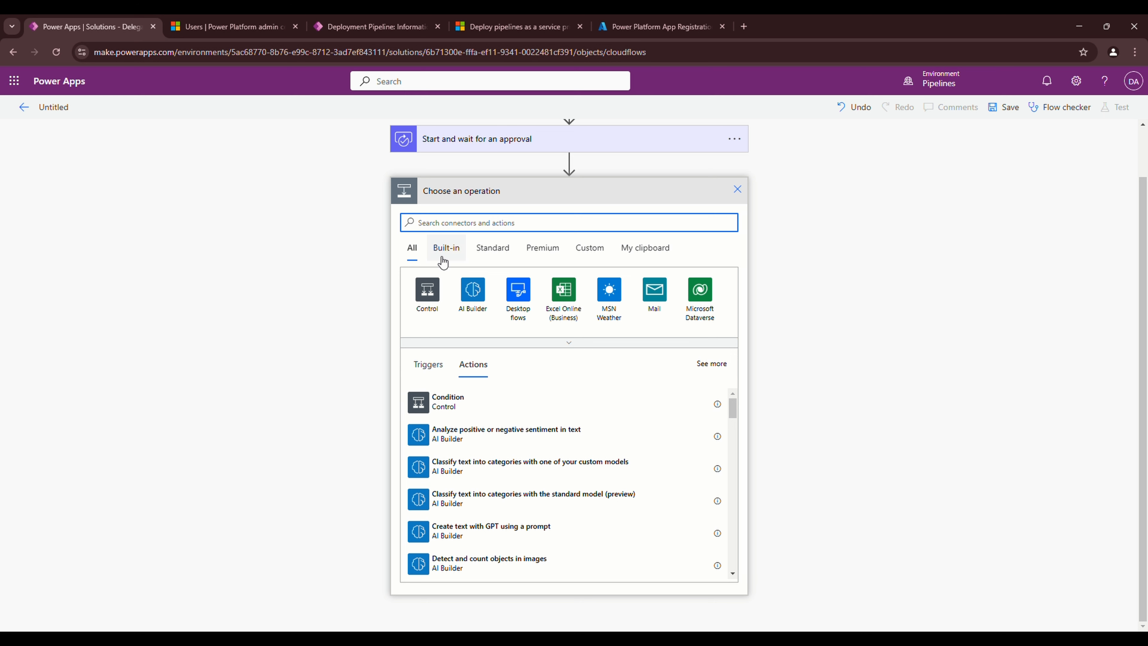
click(703, 297)
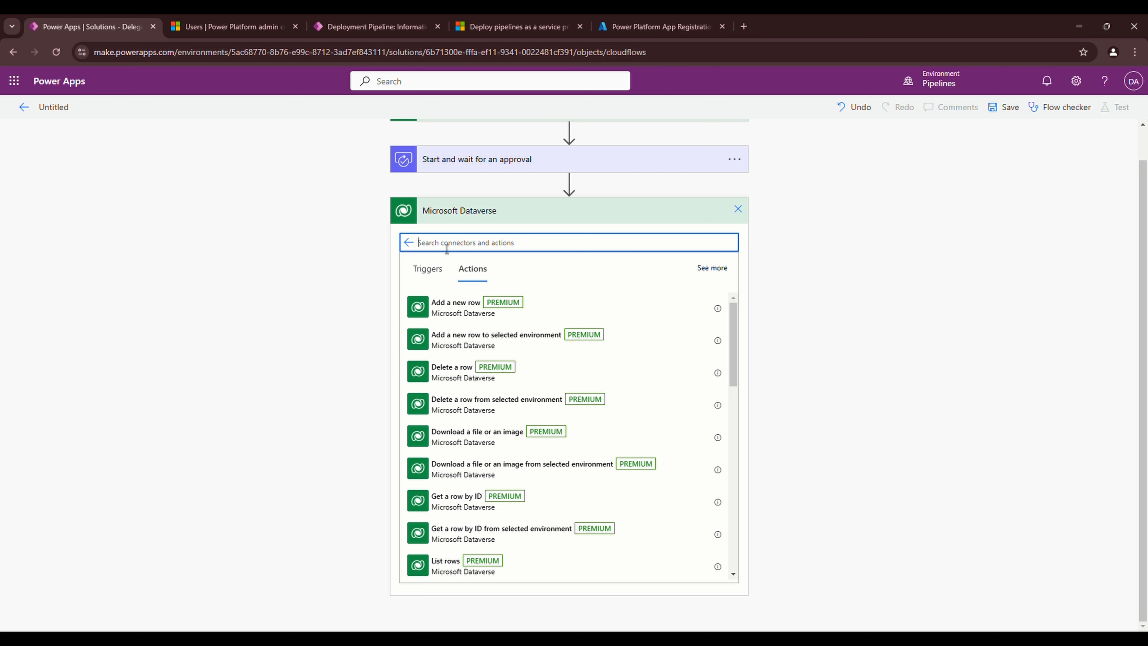
text(perform)
key(BackSpace)
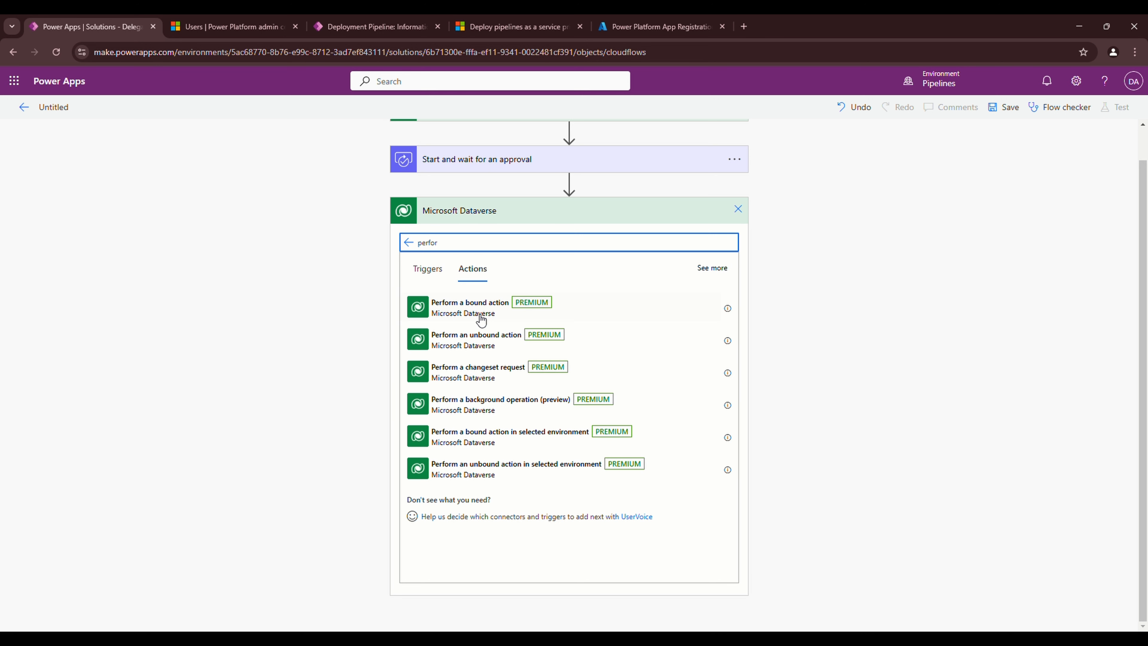
click(471, 344)
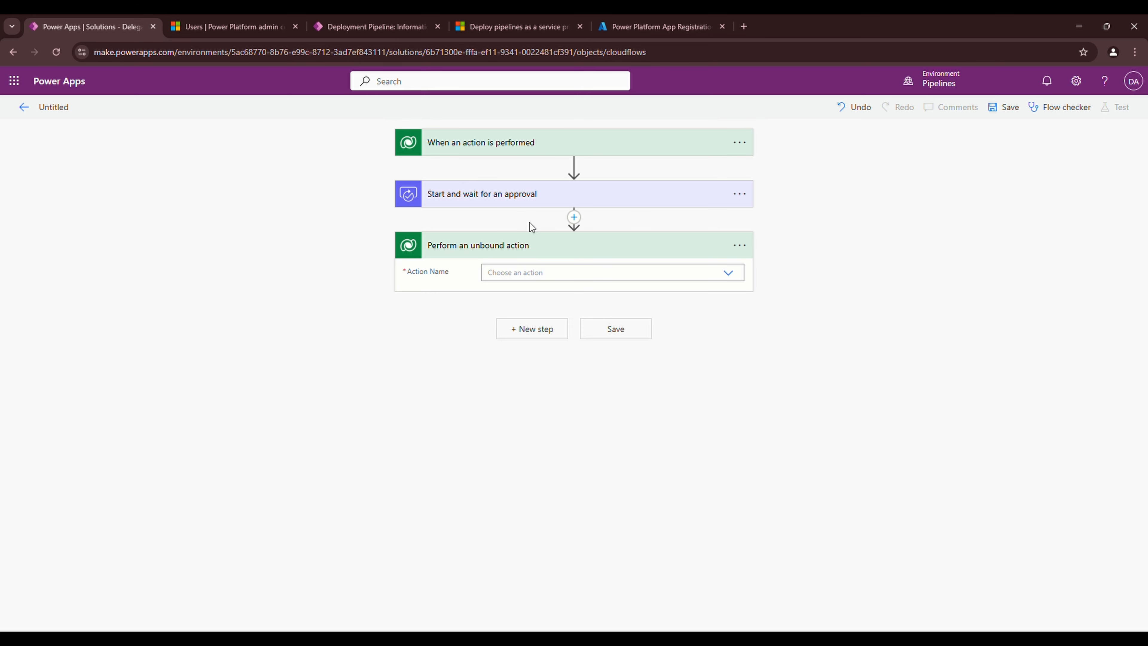
click(537, 273)
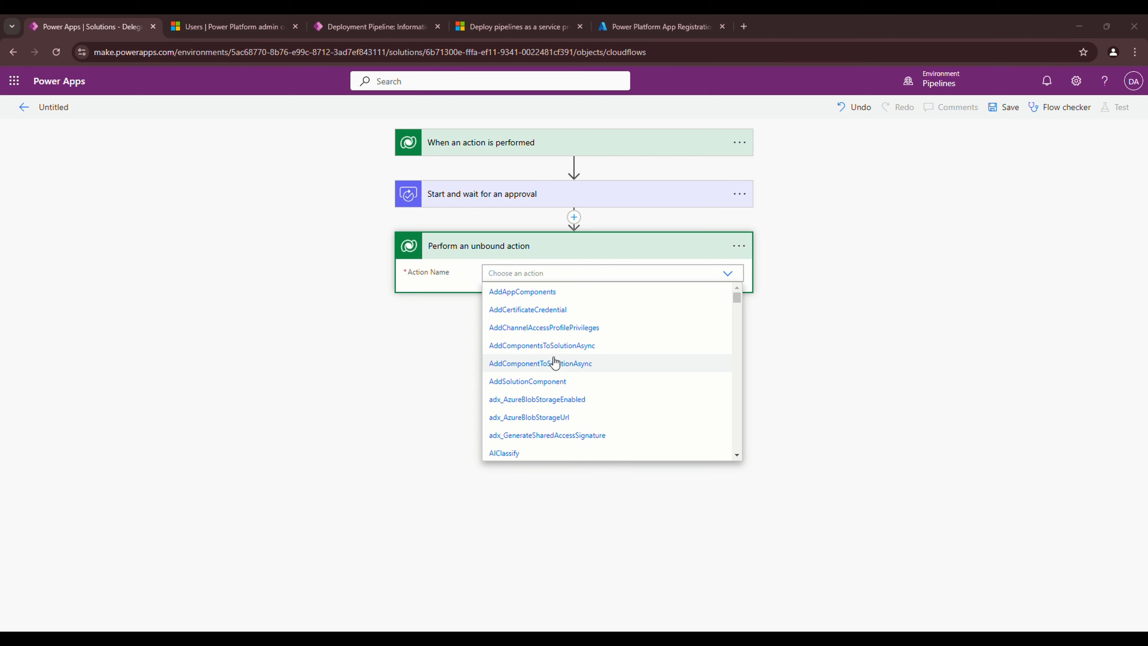
scroll(549, 372, down, 5)
scroll(556, 364, down, 20)
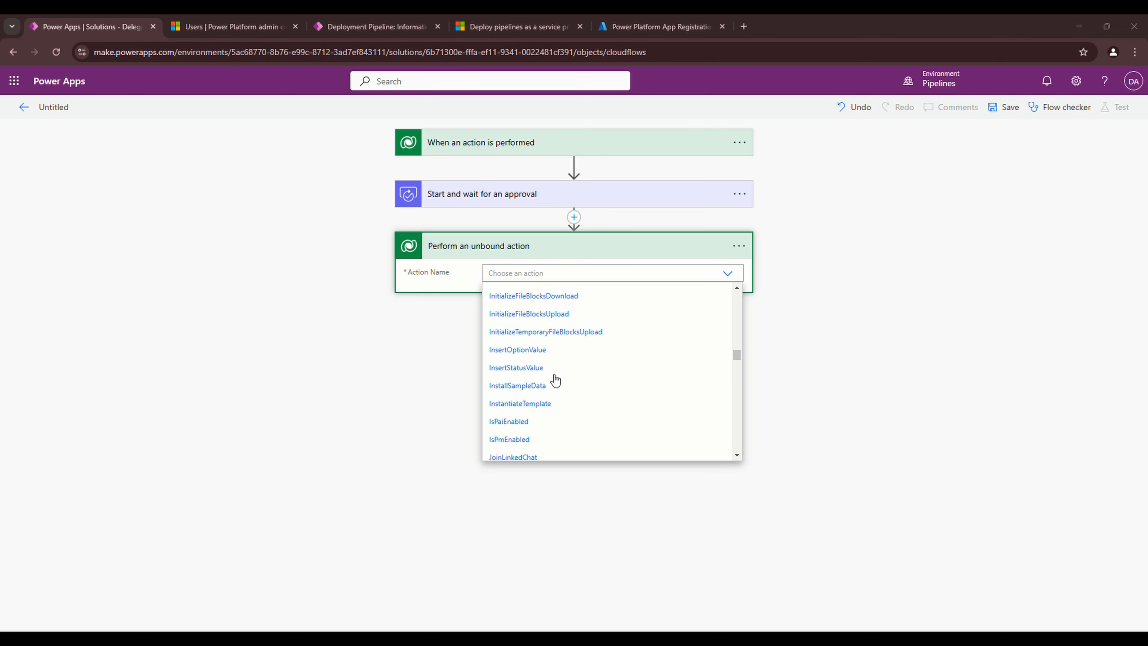
scroll(563, 386, down, 10)
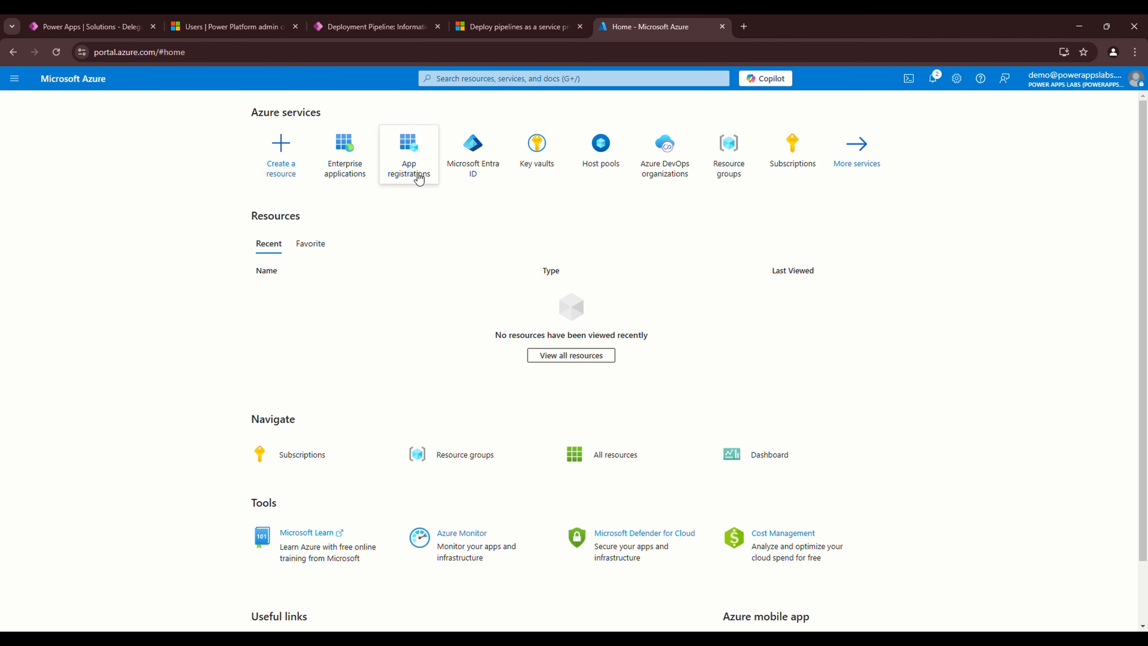
Copy the Application (client) ID of the owned Power Platform App Registration and return to the flow
click(414, 176)
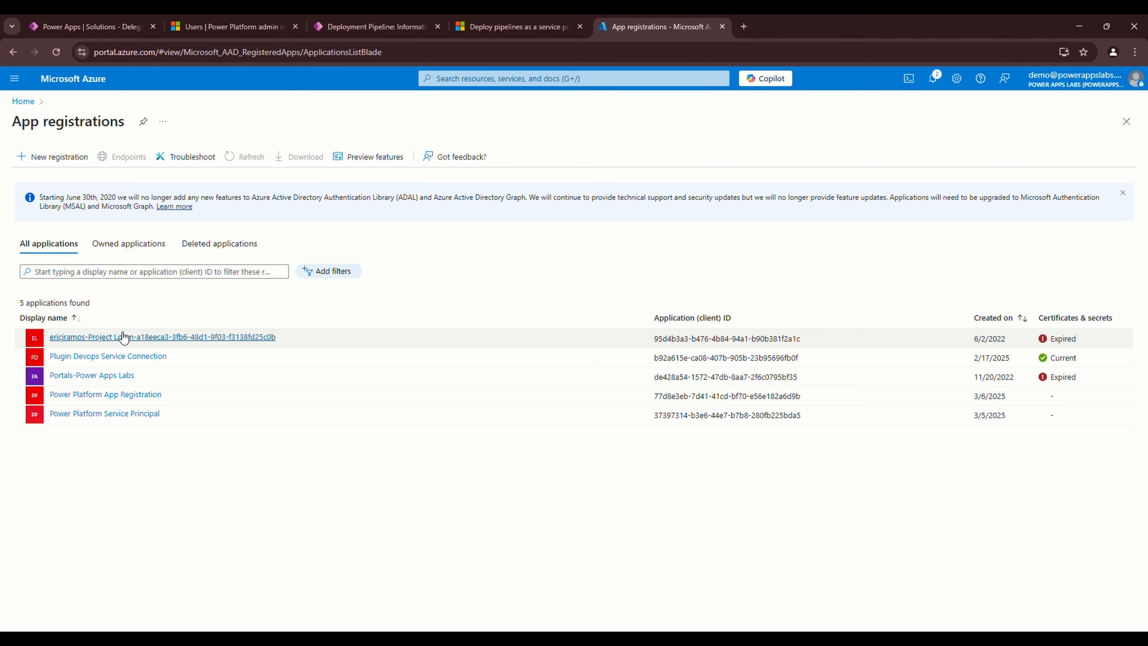
click(129, 243)
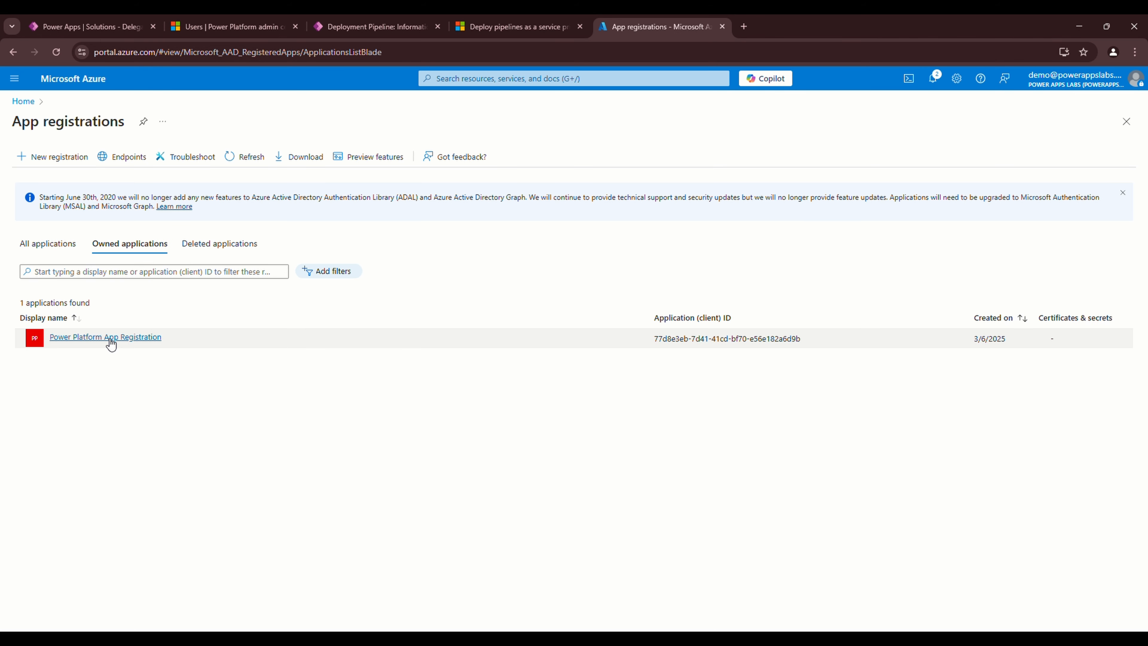
click(131, 337)
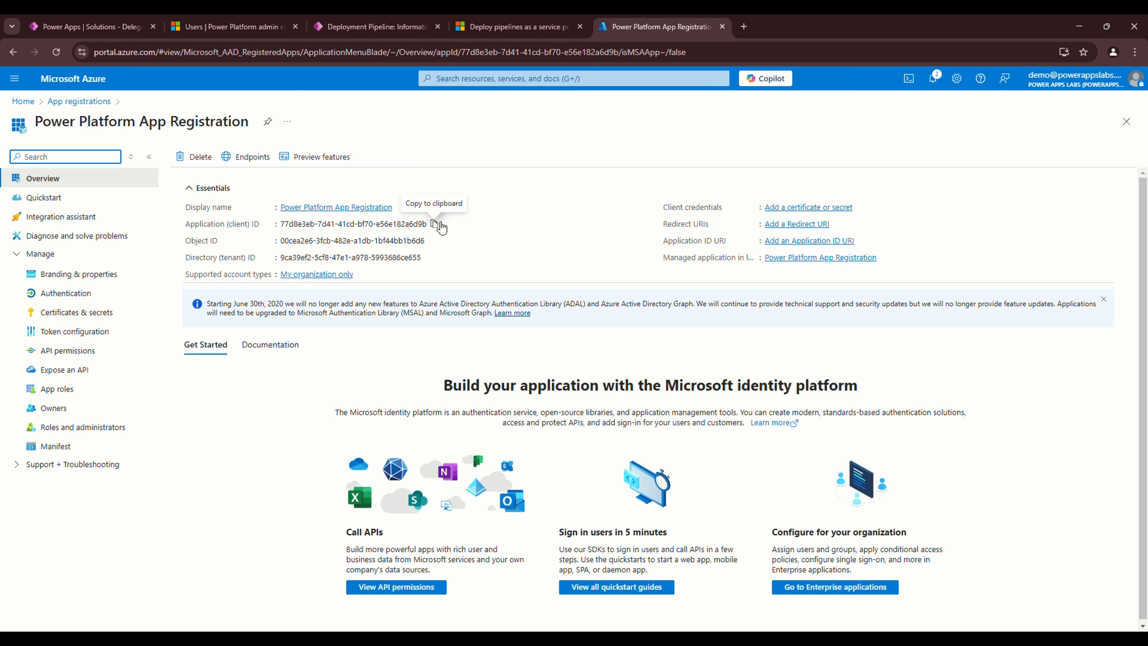
click(440, 227)
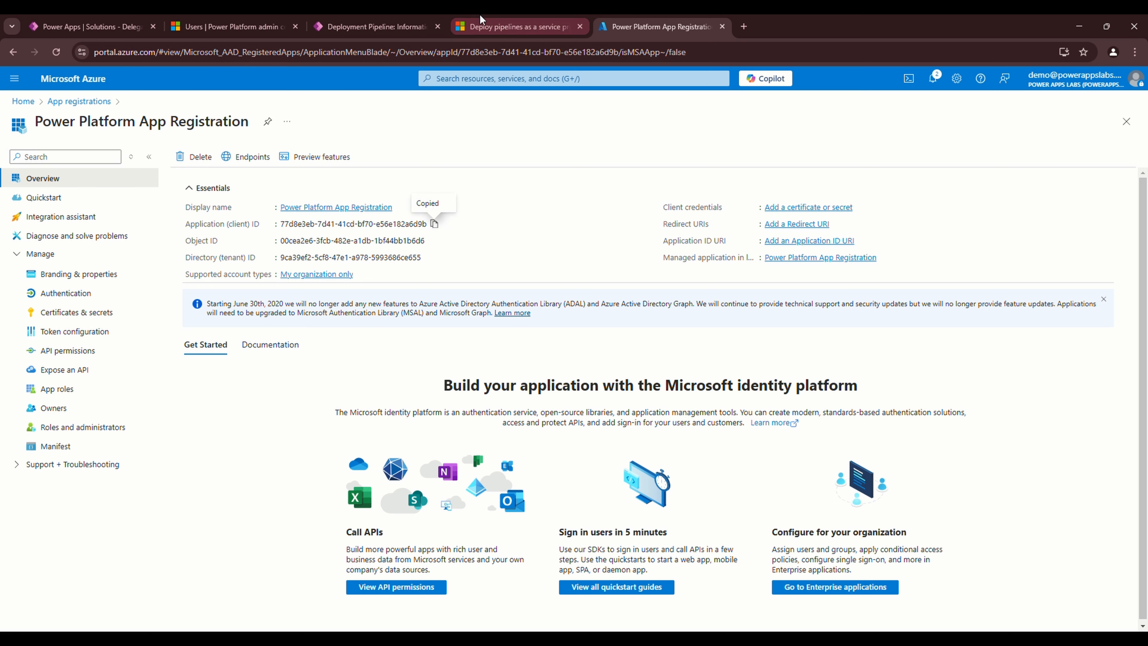
click(361, 24)
click(91, 27)
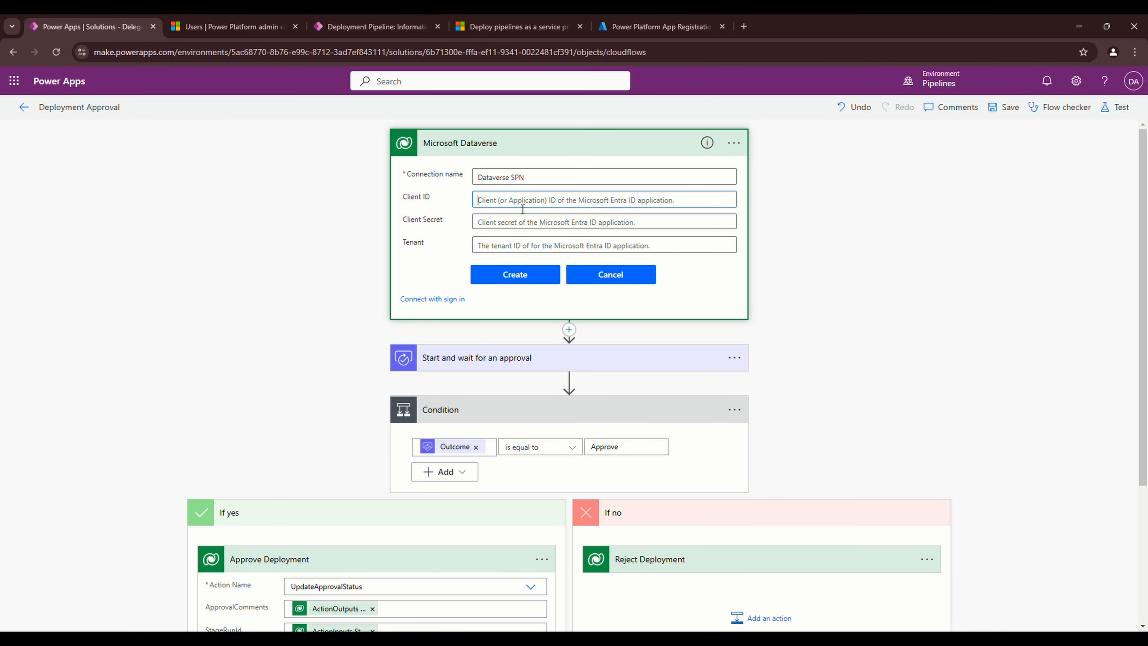
Paste the client ID into the Dataverse SPN connection's Client ID and begin a new client secret in Azure
key(ctrl+v)
key(Tab)
click(660, 26)
click(222, 337)
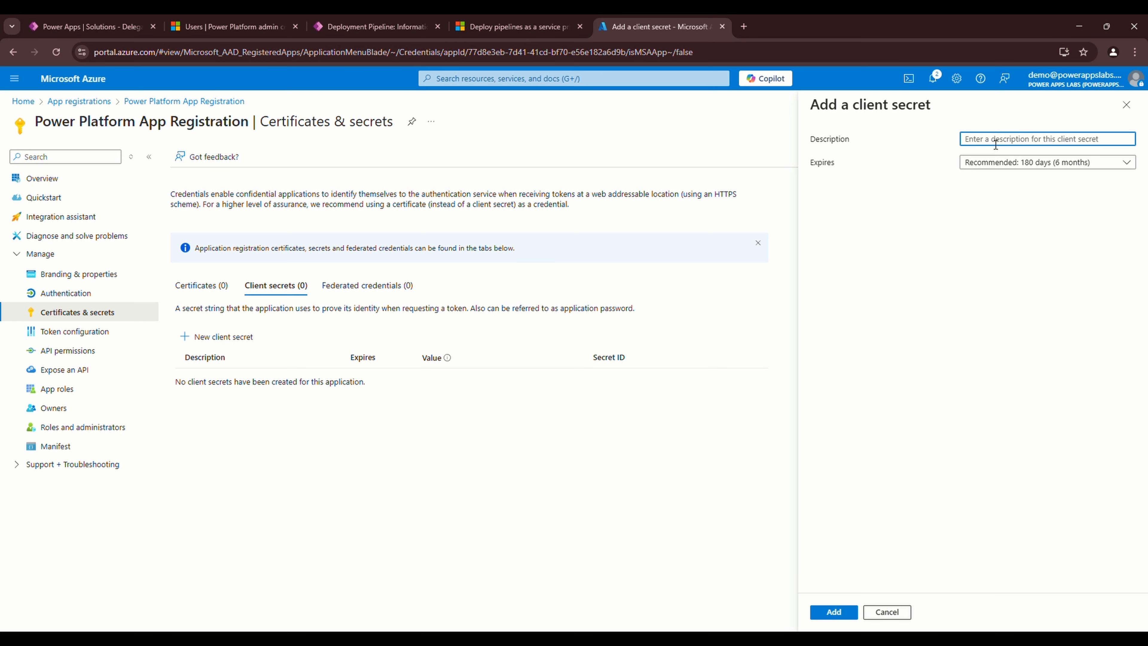
Create a client secret named 'Deployment' expiring after 730 days and copy its value
text(Deployment)
click(981, 163)
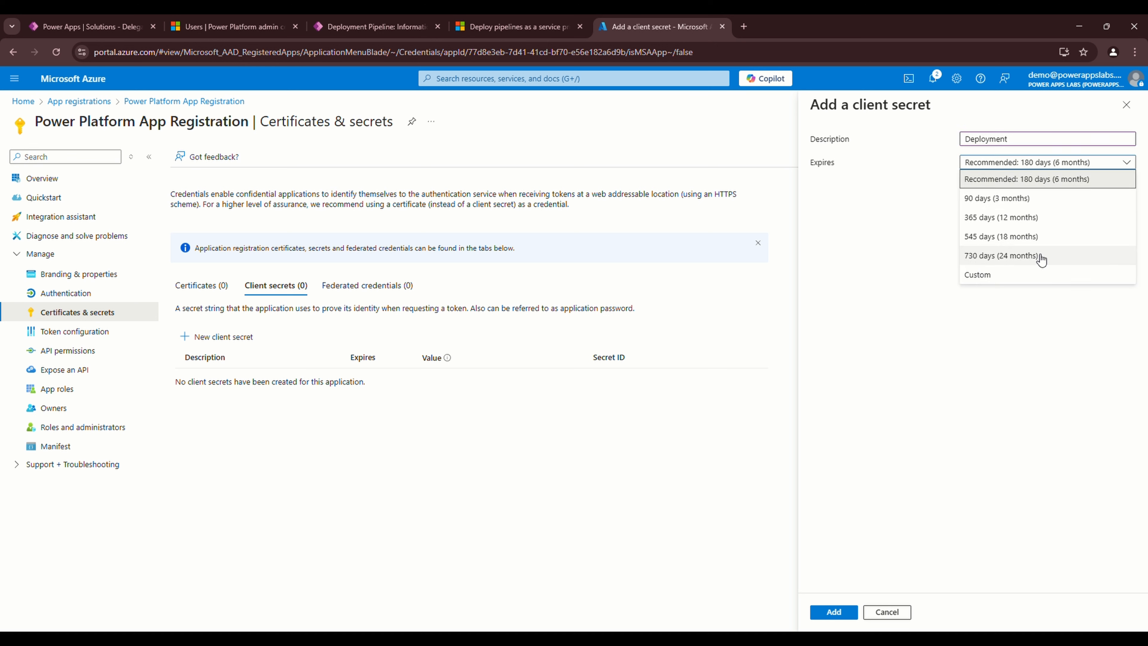
click(1005, 255)
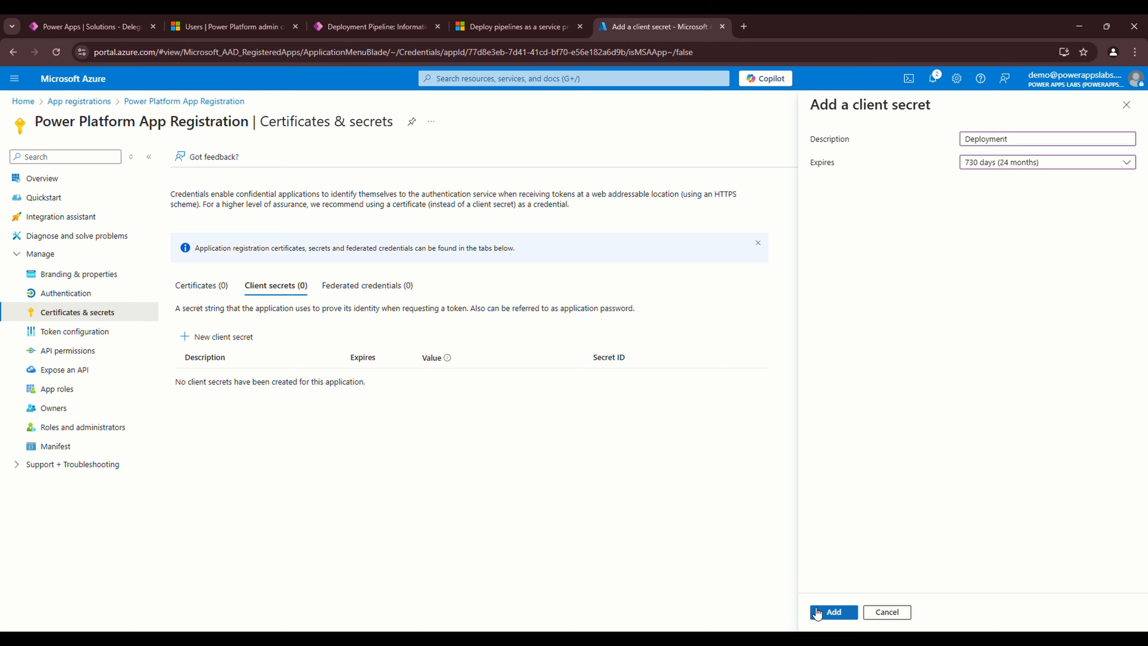
click(836, 616)
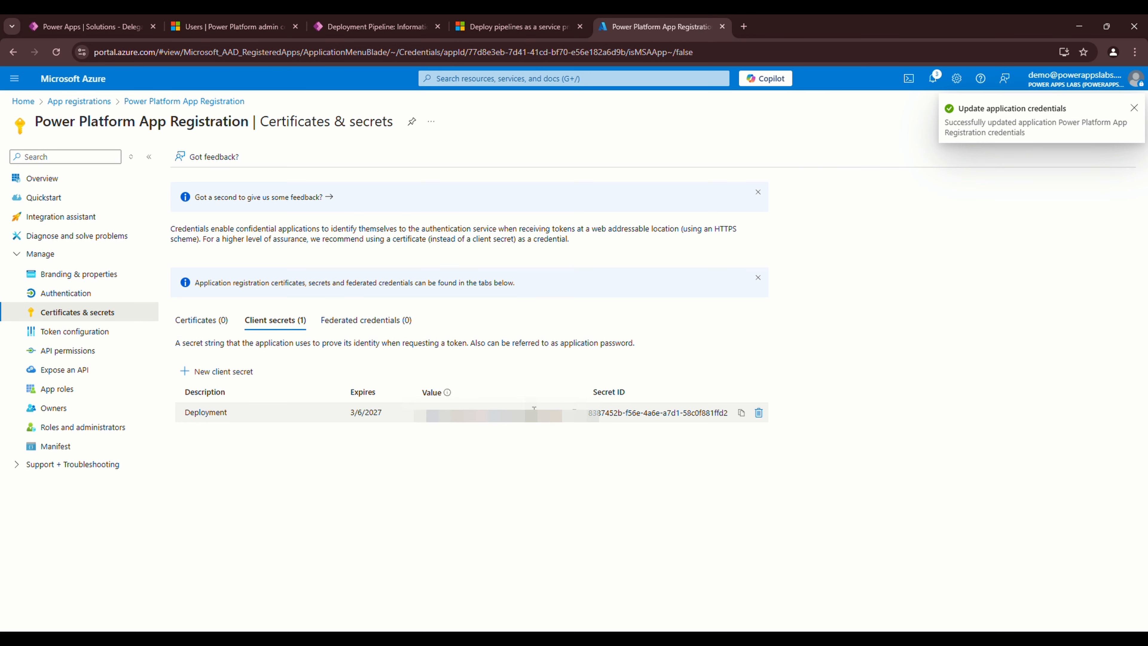
click(575, 410)
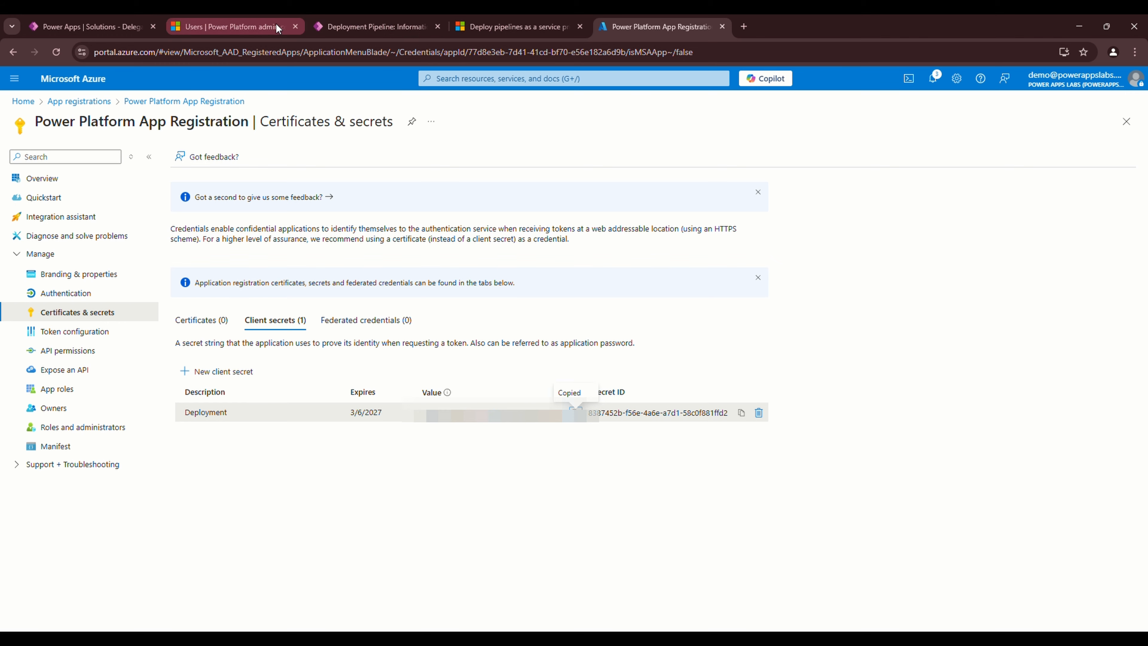
click(109, 28)
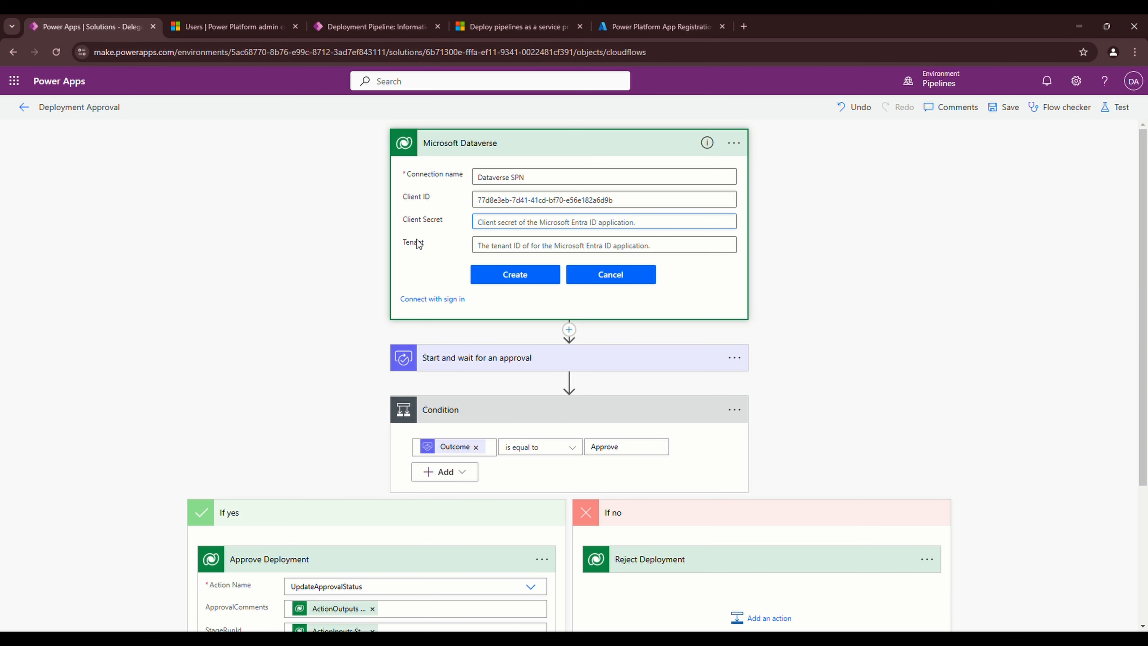
Paste the copied client secret into the connection's Client Secret field
click(491, 224)
key(ctrl+v)
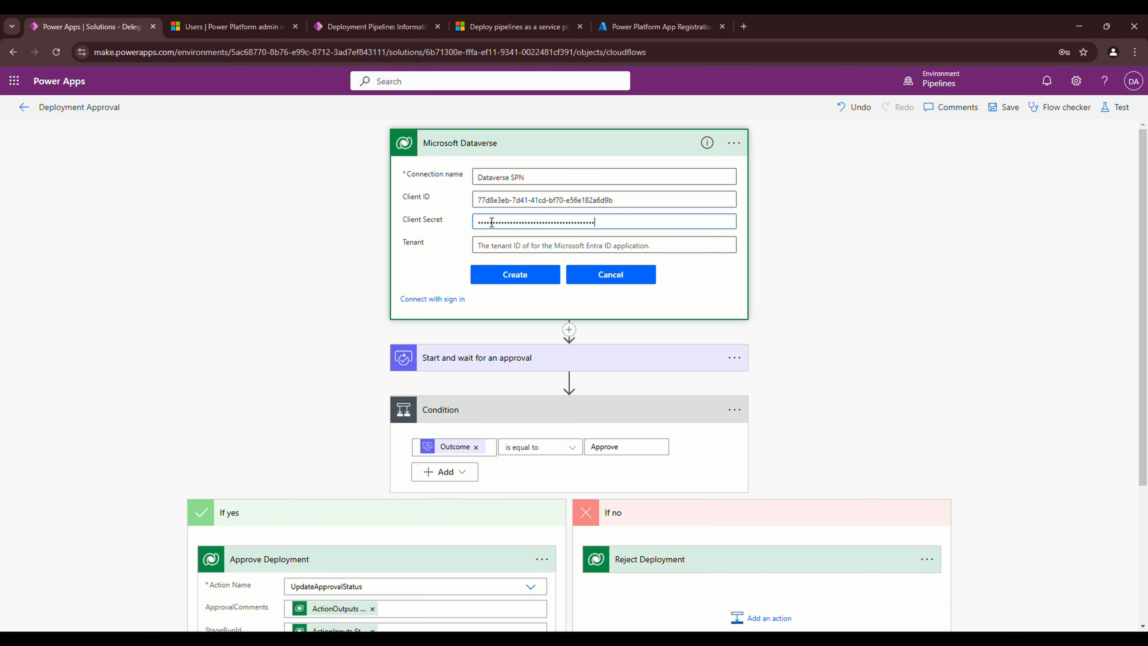
click(511, 248)
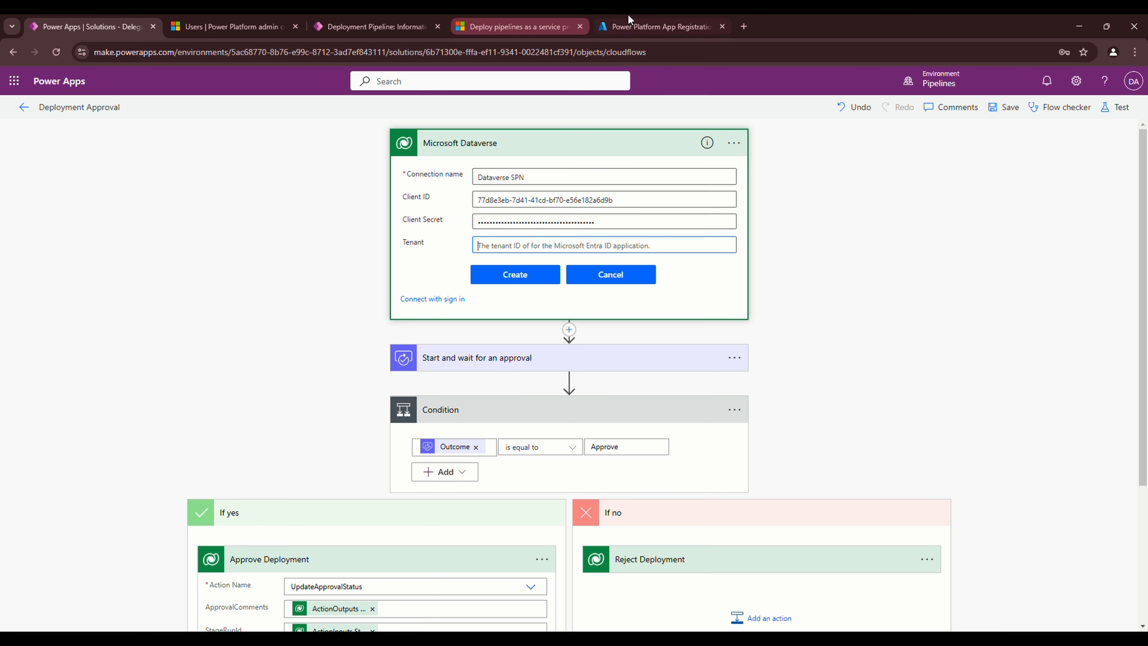
Copy the Directory (tenant) ID from the app's Azure overview into Tenant and create the connection
click(642, 28)
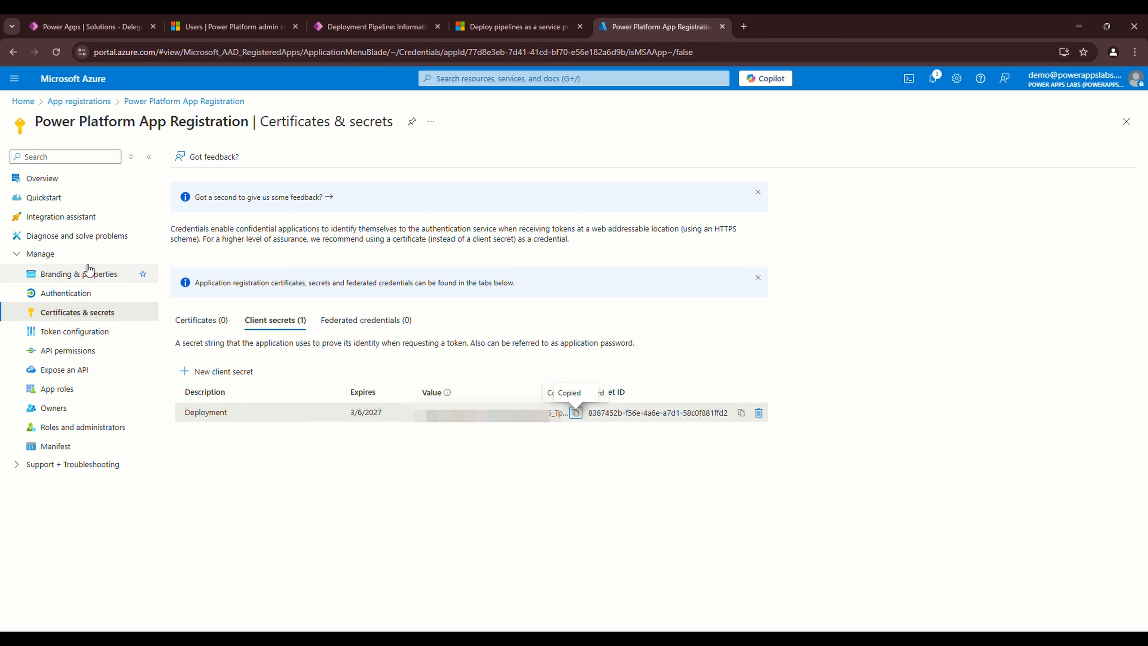
click(41, 179)
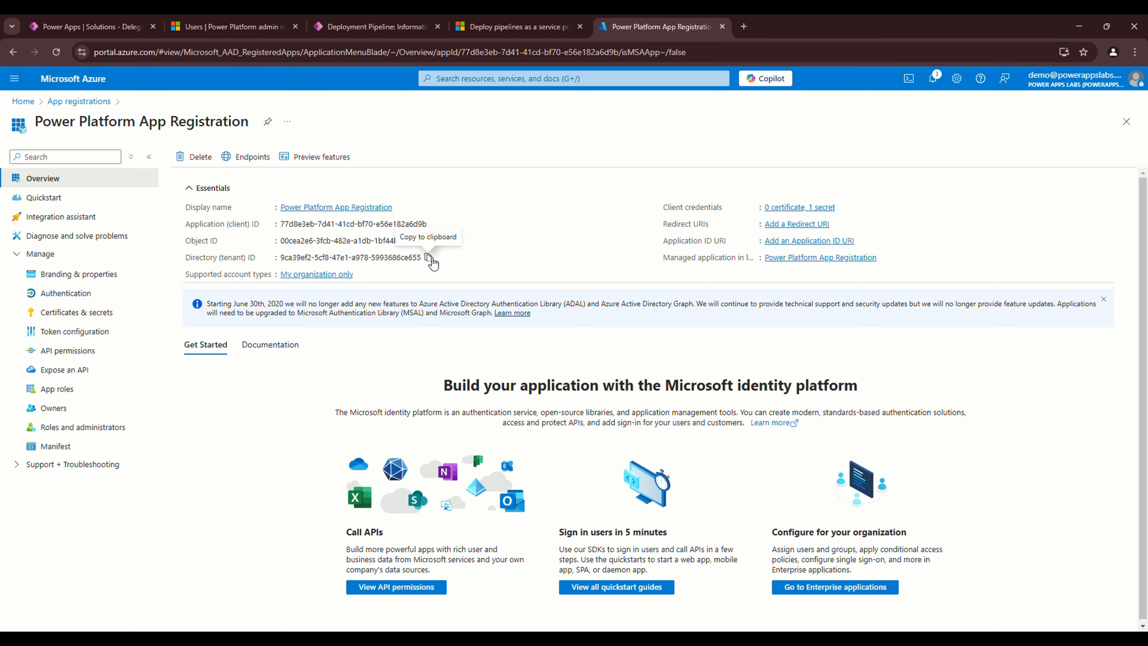
click(428, 258)
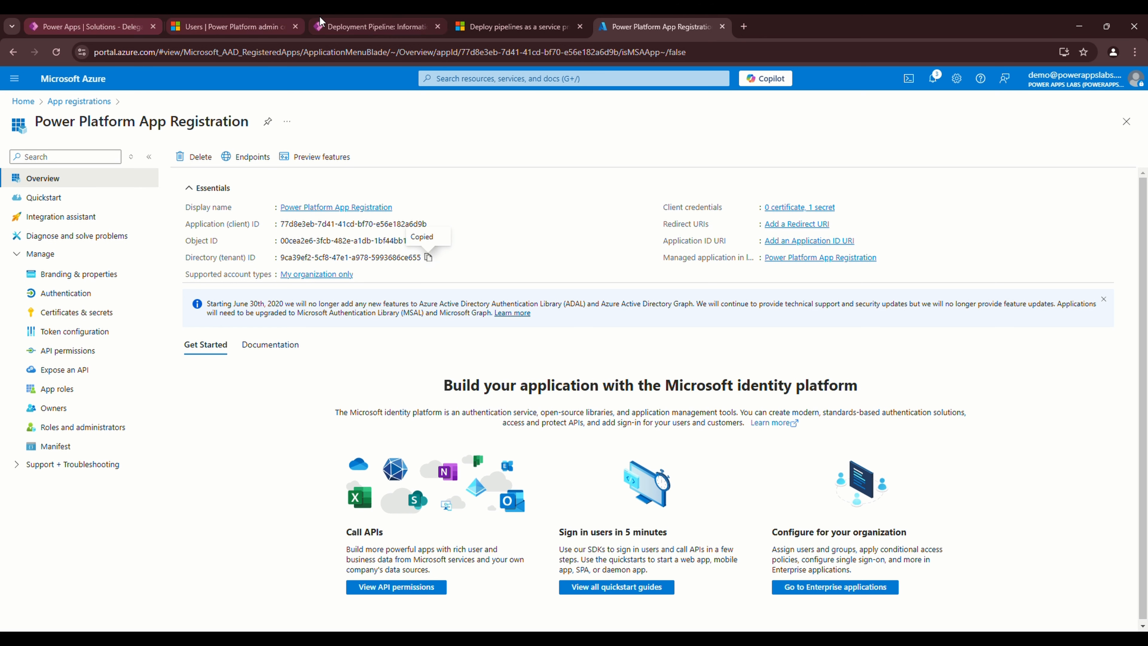
click(233, 26)
click(129, 25)
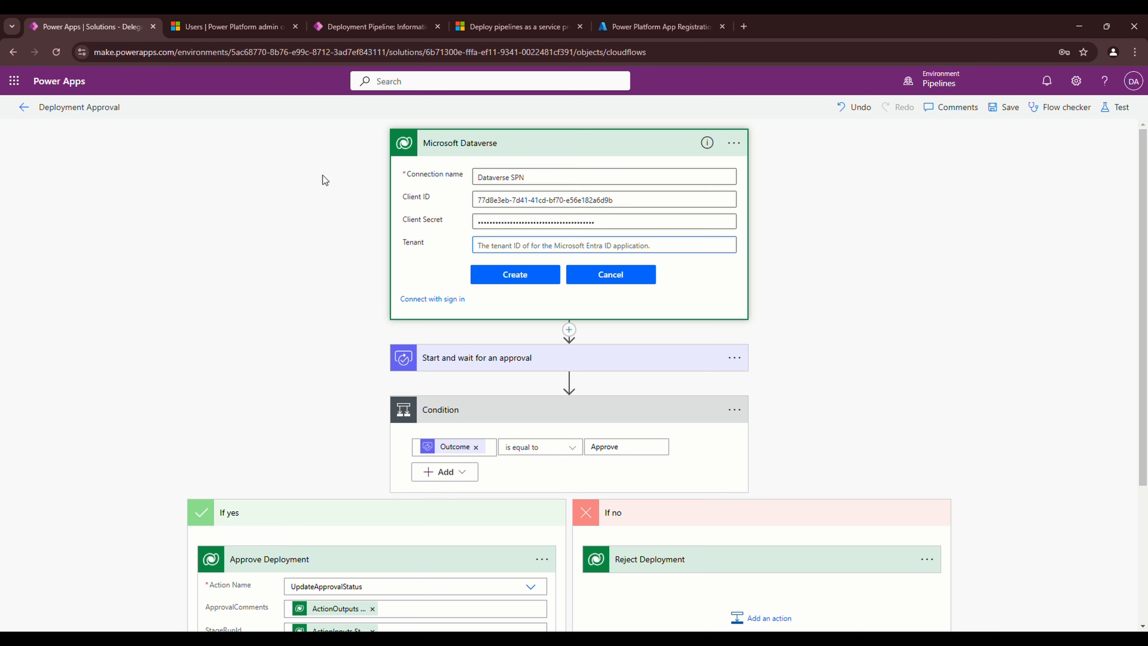
key(ctrl+v)
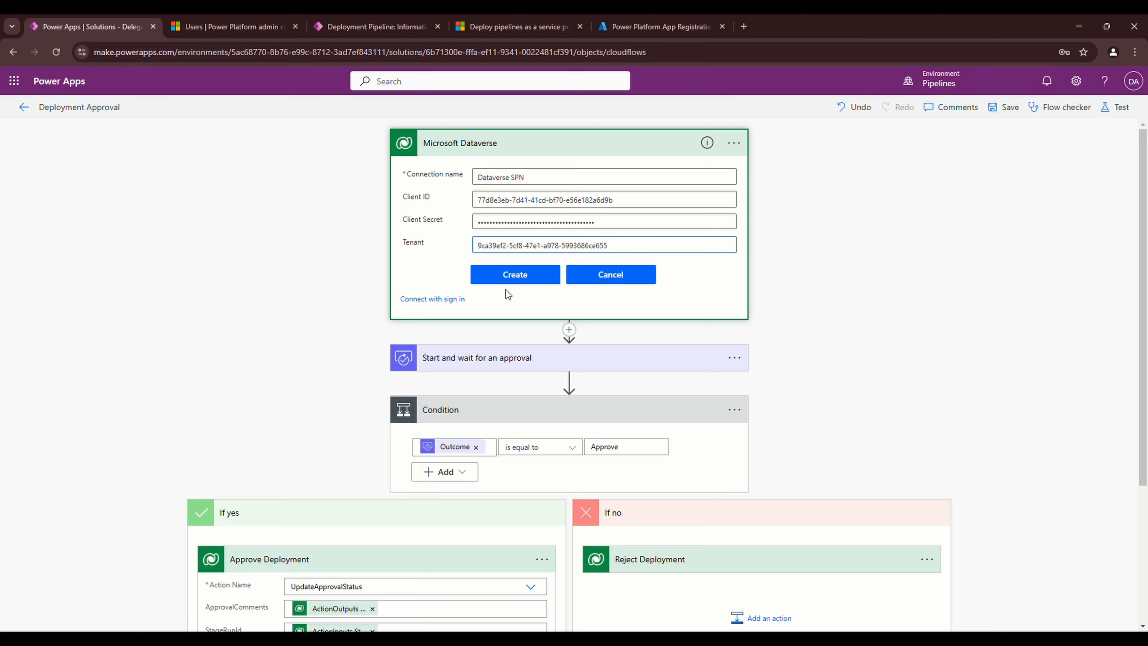
click(519, 277)
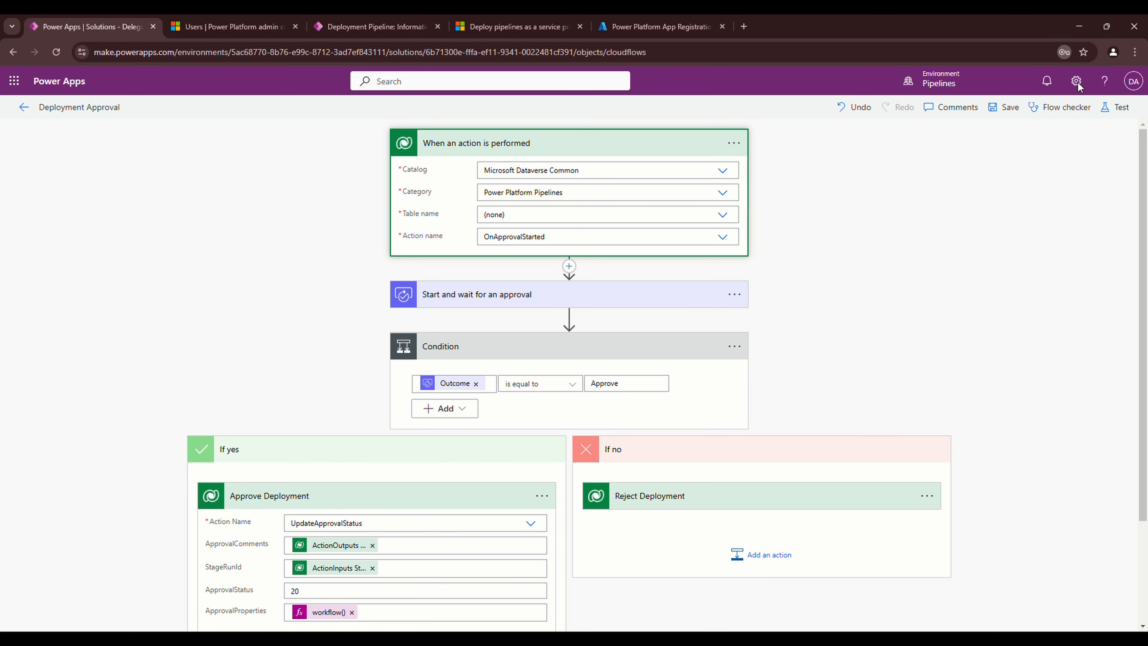
Confirm the trigger now uses the Dataverse SPN connection reference
click(734, 142)
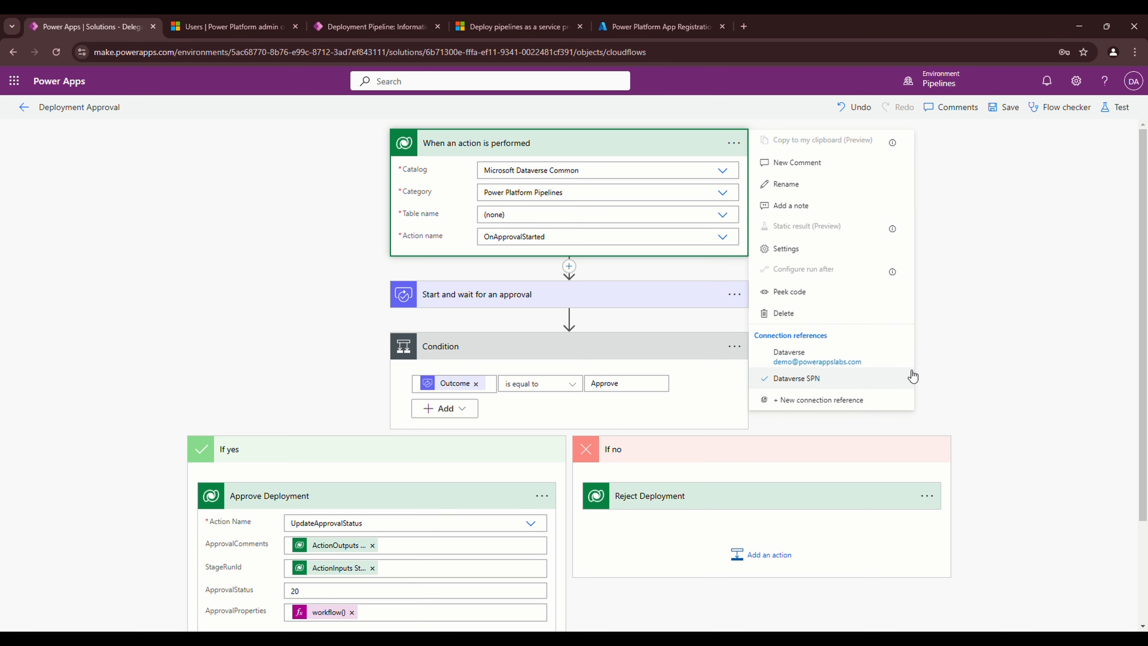
click(976, 365)
scroll(418, 520, down, 3)
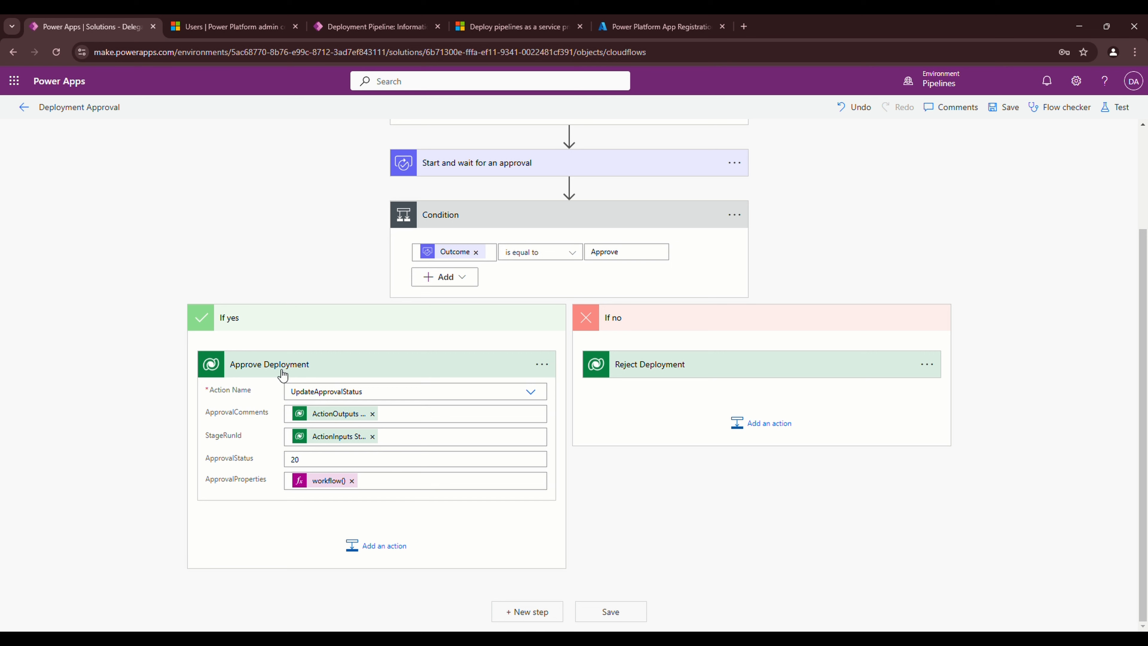
Point Approve Deployment and Reject Deployment to the Dataverse SPN connection reference, then save
click(548, 366)
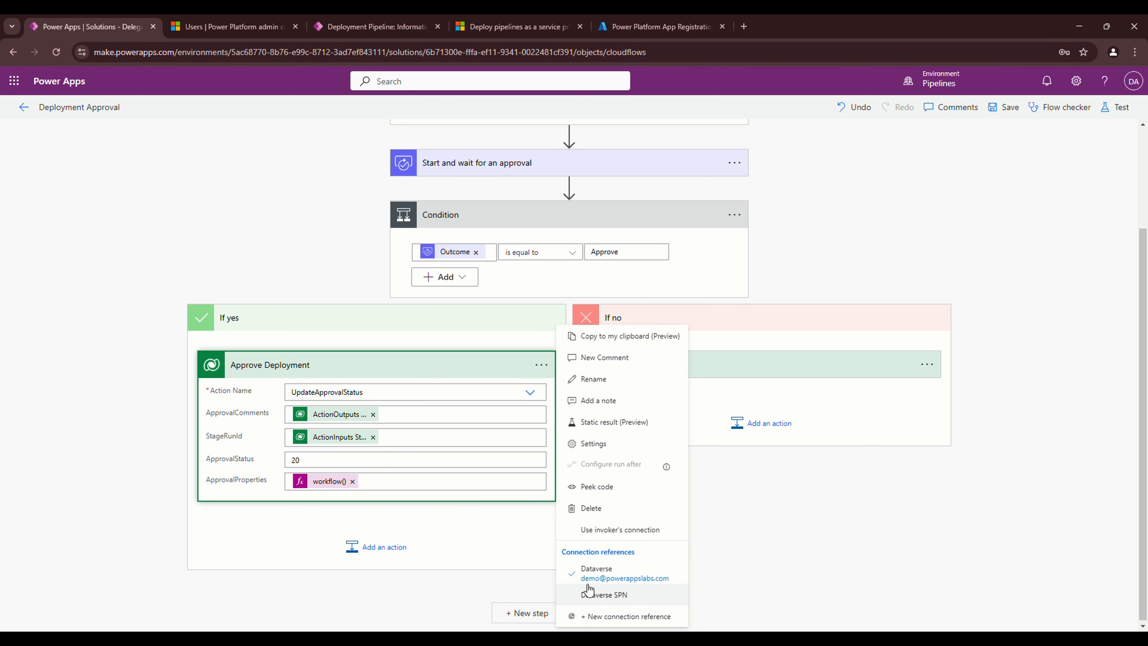
click(604, 594)
click(925, 454)
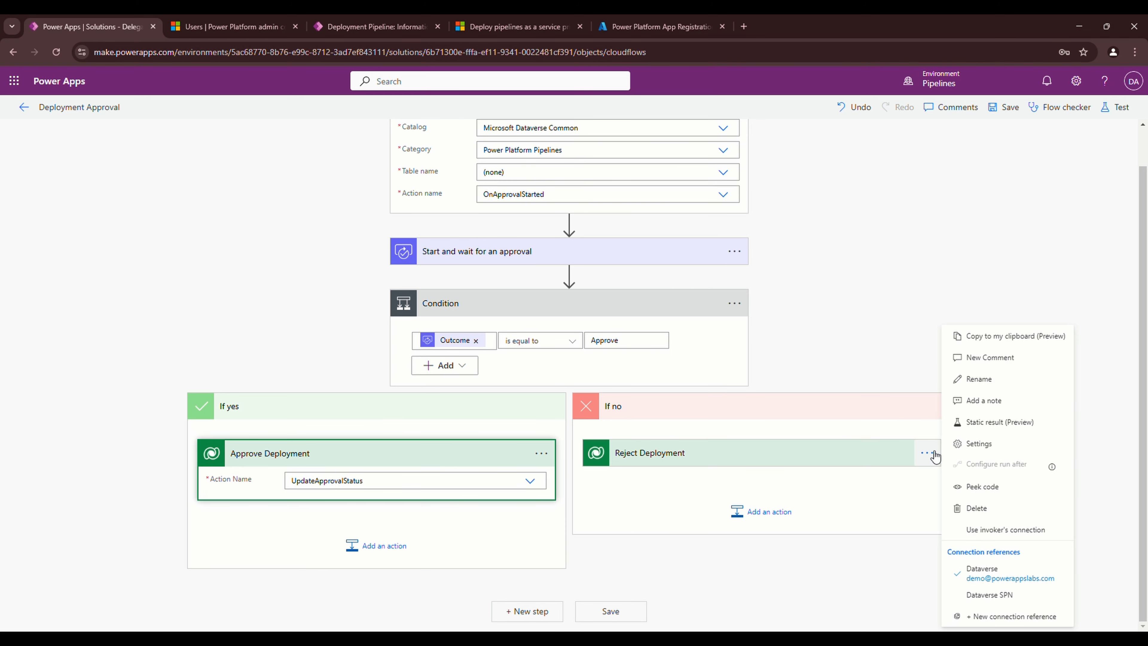
click(895, 485)
click(934, 461)
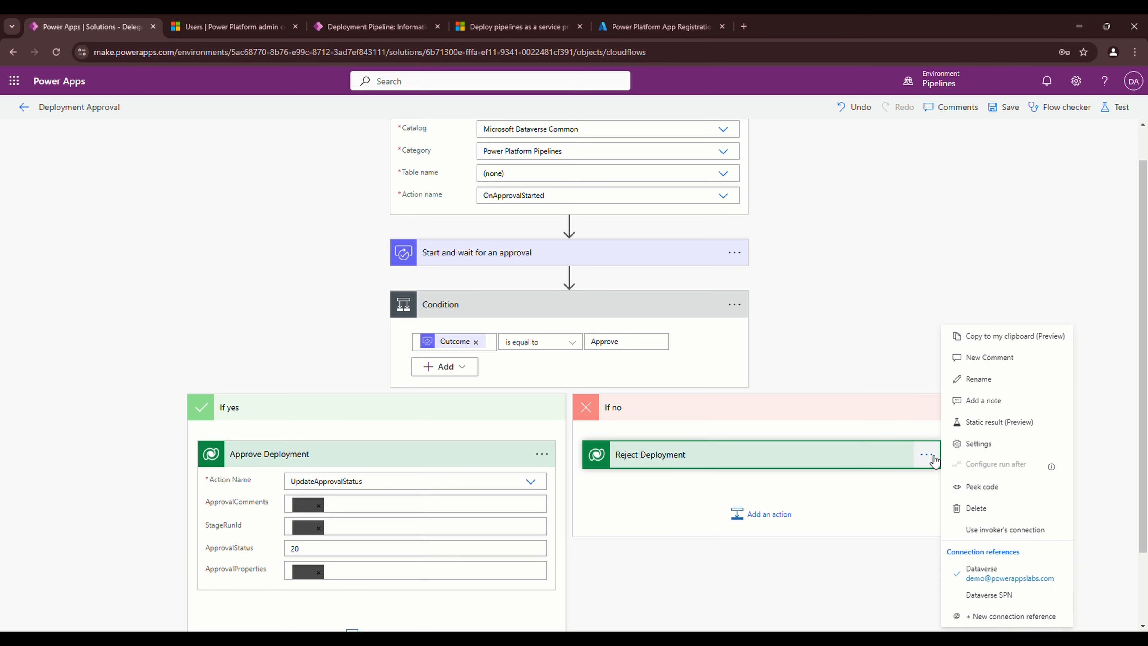
click(990, 595)
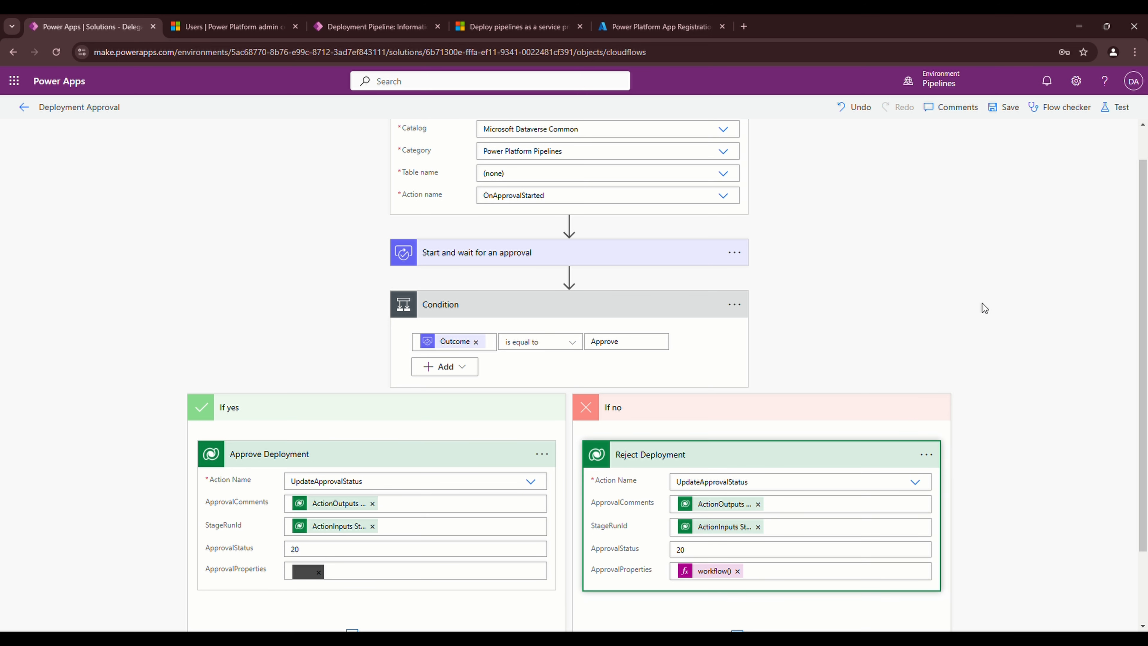
click(993, 275)
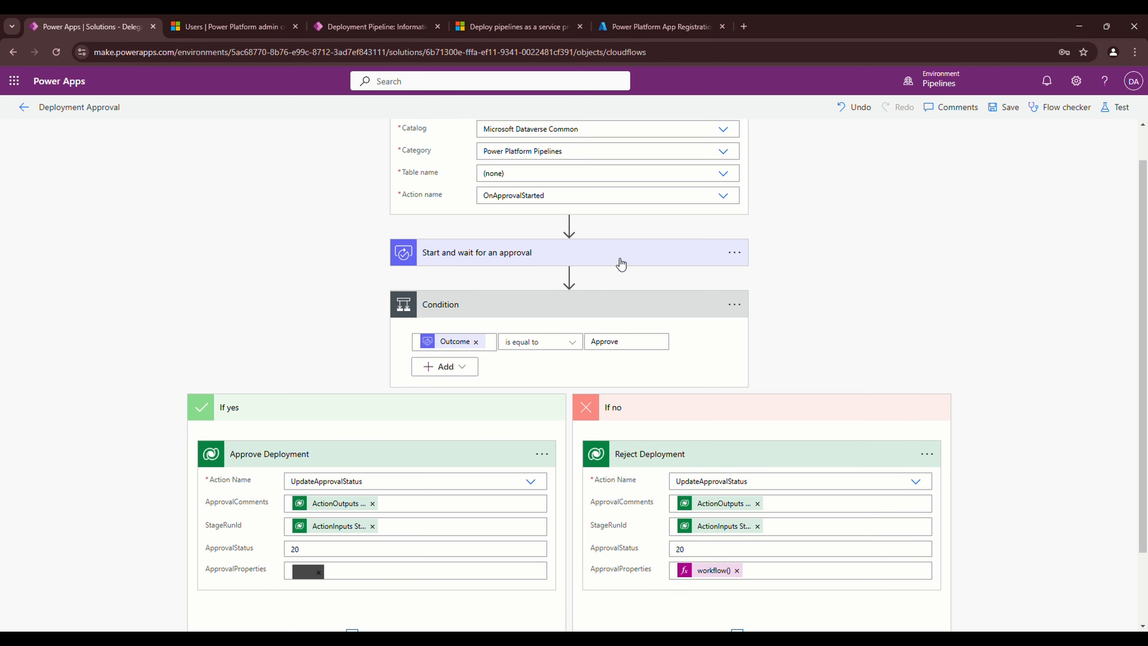
click(1013, 113)
Check the approval step's connection reference, save the flow, and go back to Delegated Approval's cloud flows
click(468, 255)
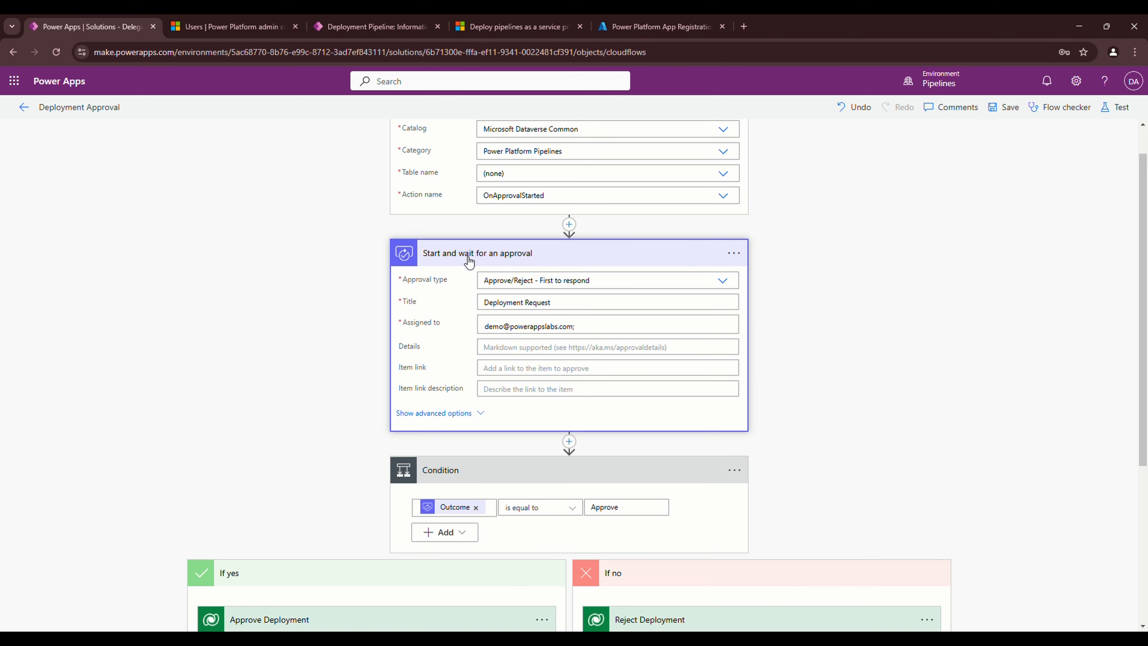
click(735, 255)
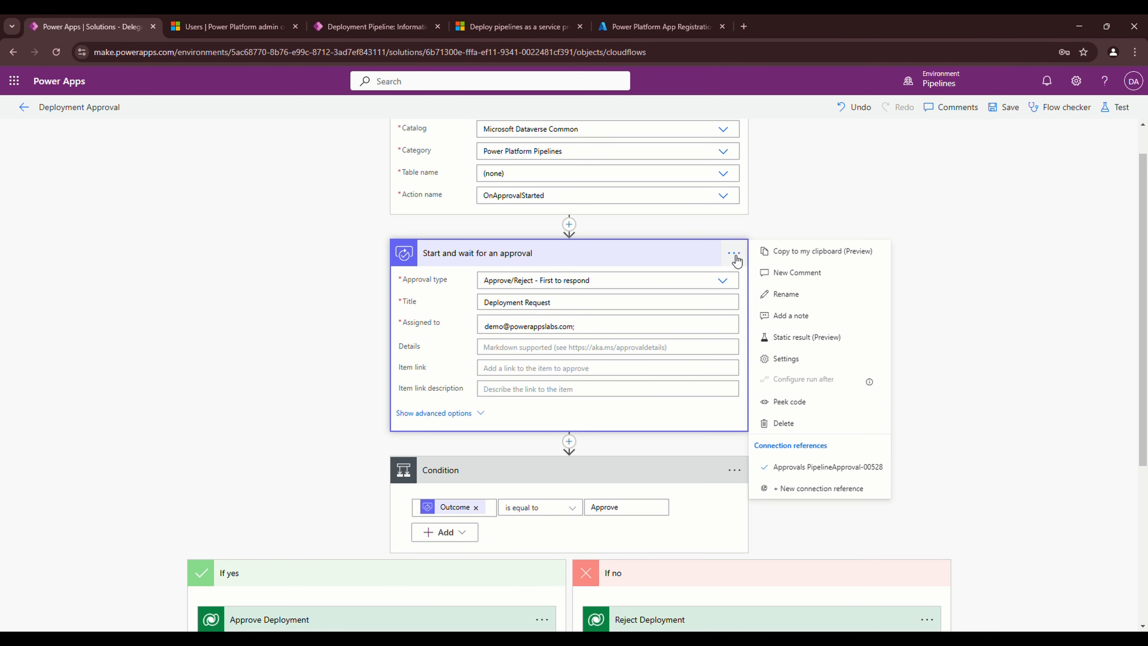
click(969, 185)
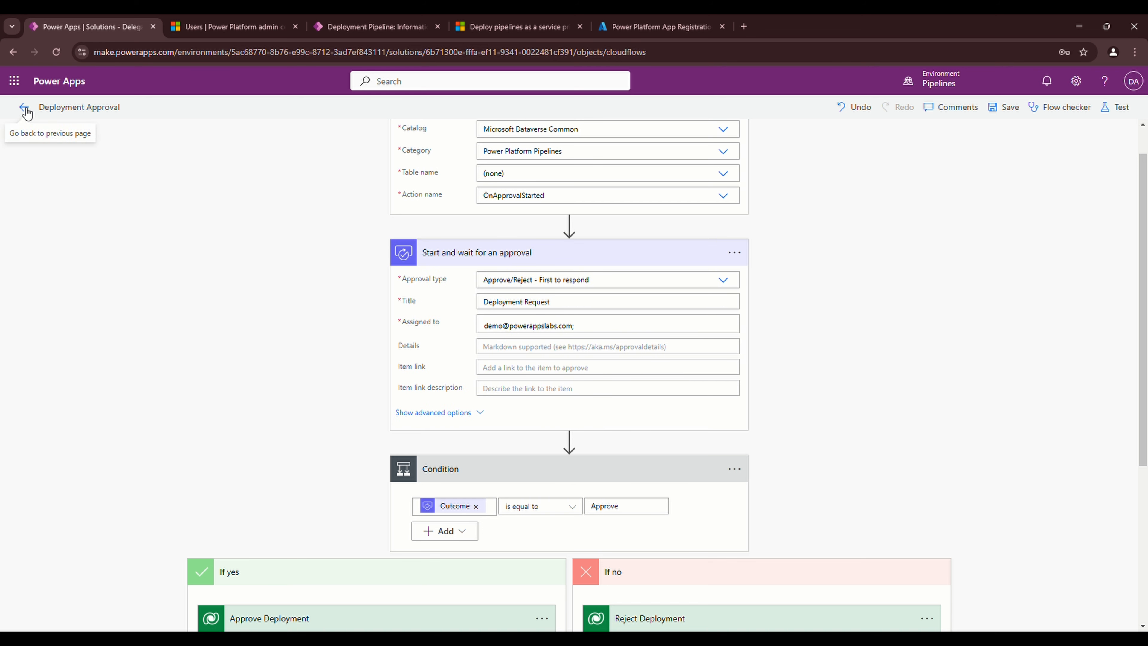
click(1006, 107)
click(28, 111)
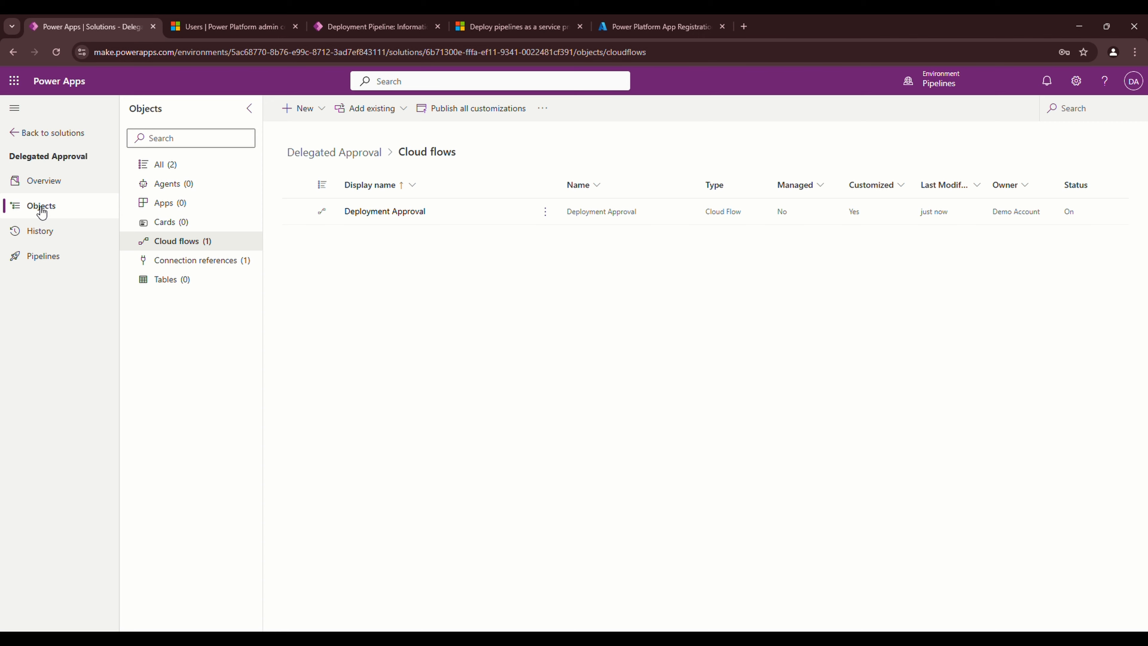
Open sharing for the Approvals connection in the Pipelines environment's connections
click(41, 133)
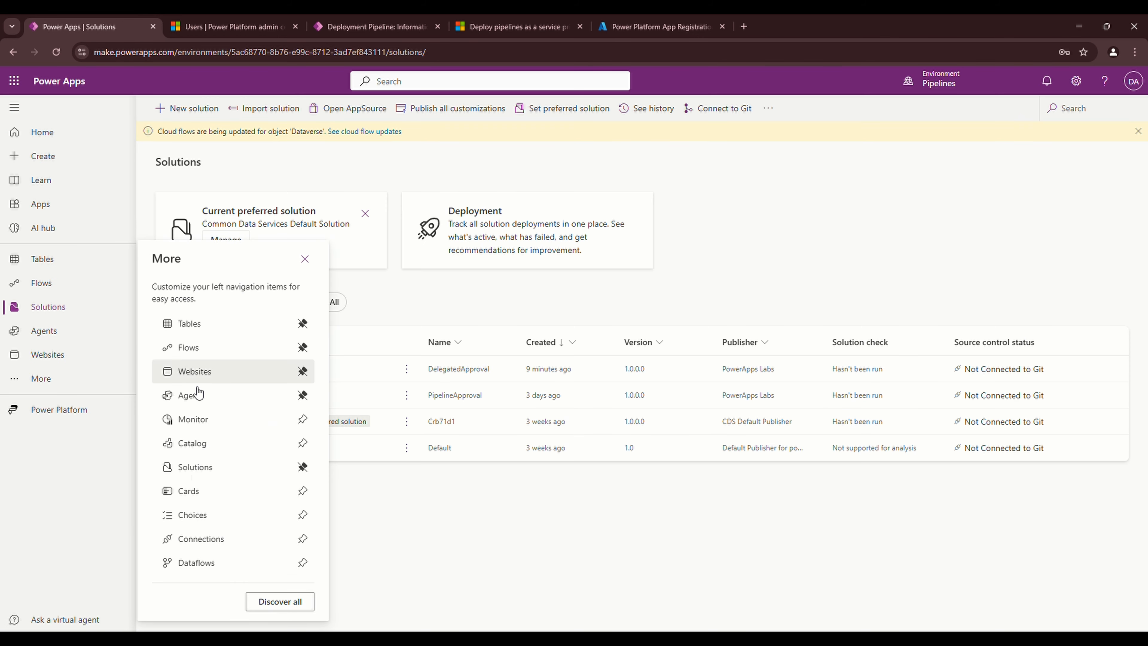
click(201, 538)
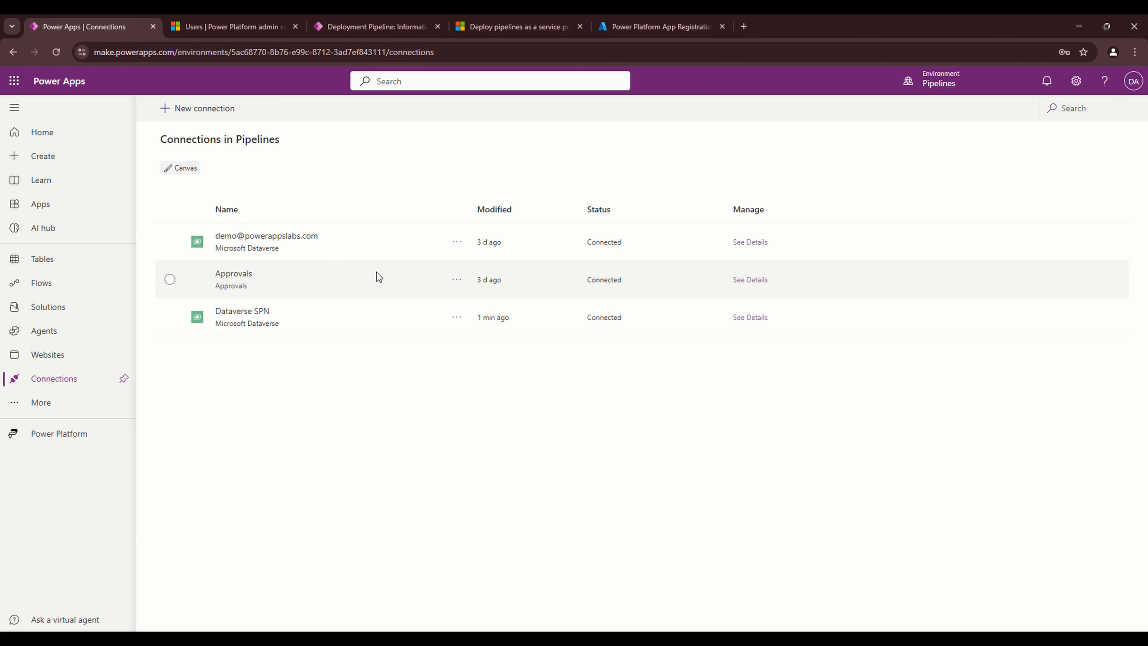
click(359, 289)
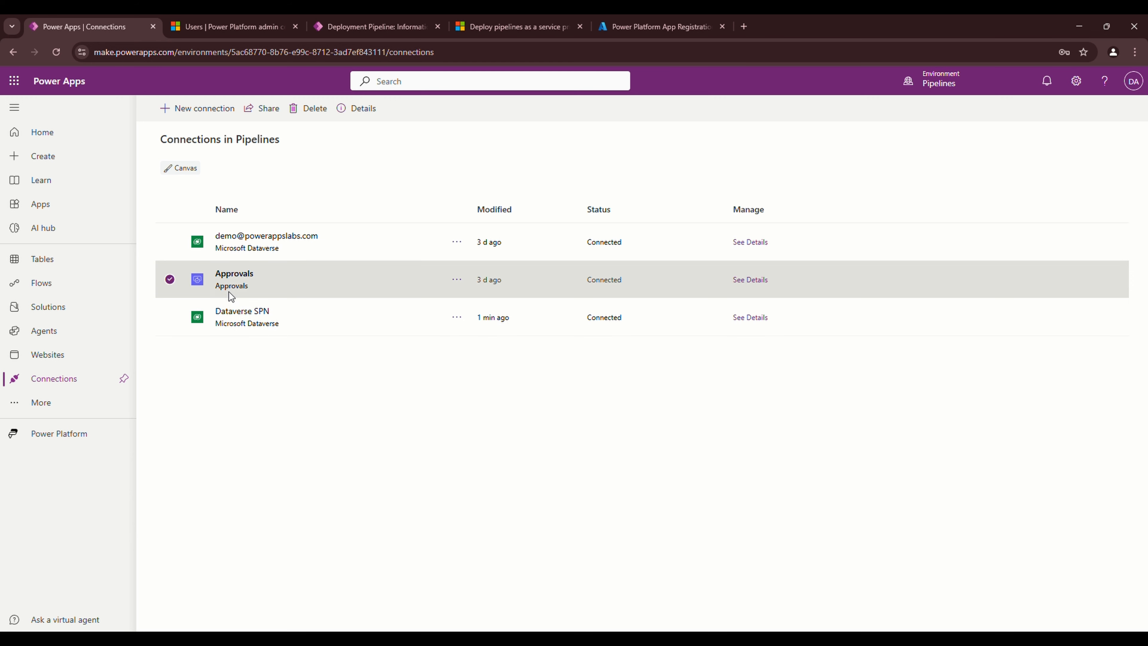
click(461, 280)
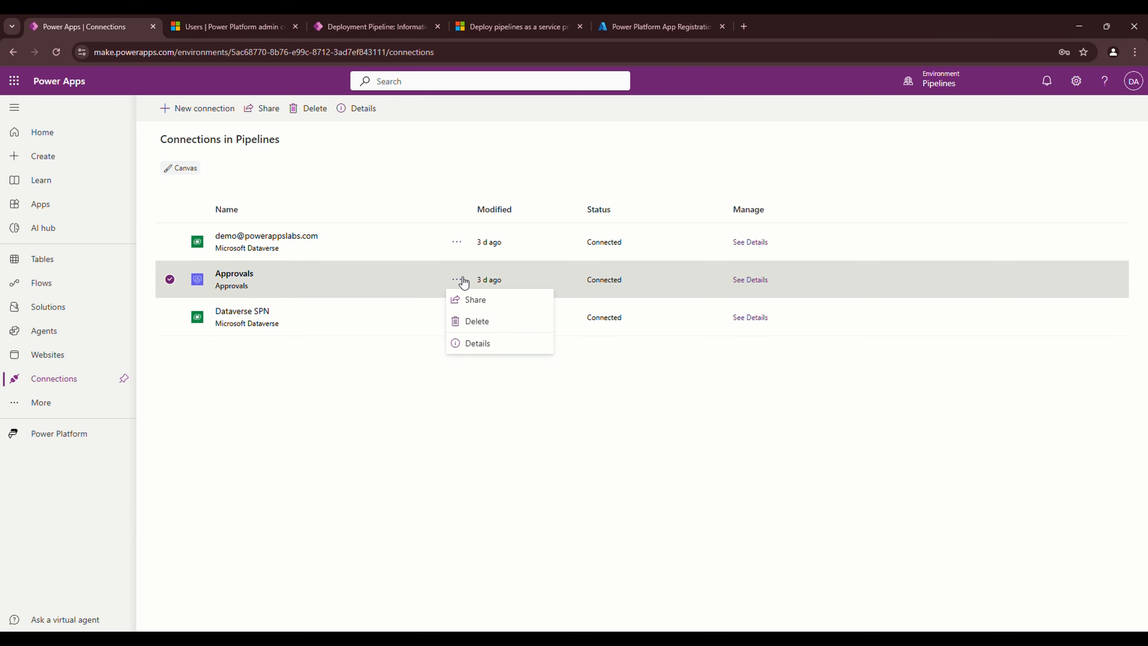
click(471, 300)
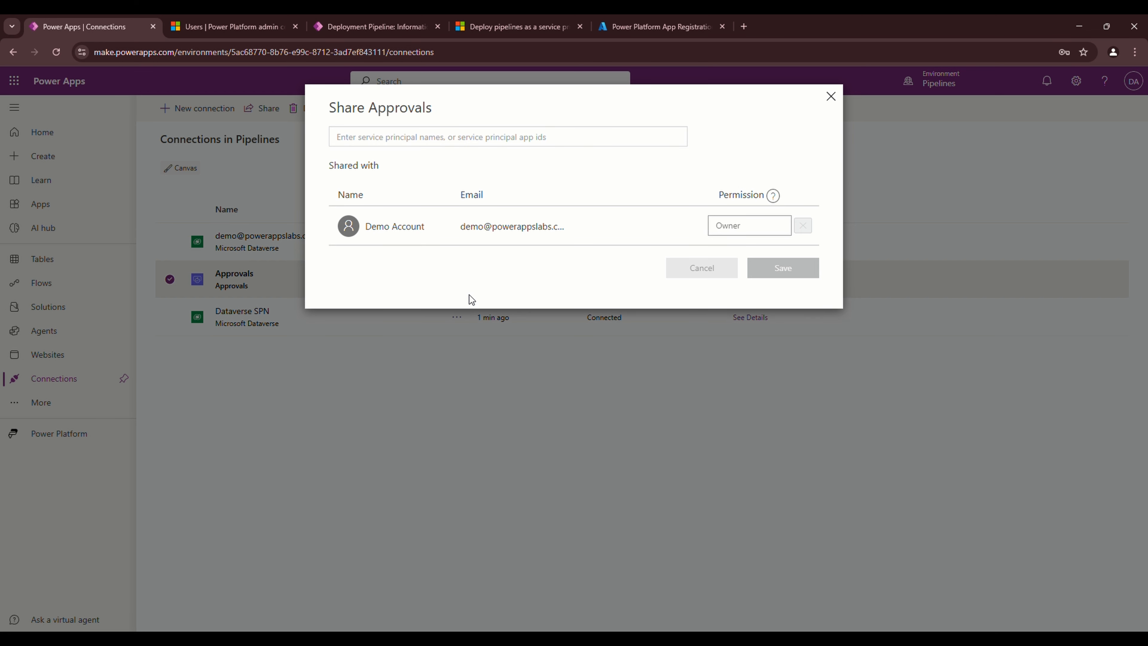
Grant Power Platform App Registration 'Can use + share' permission on the connection and save
click(380, 141)
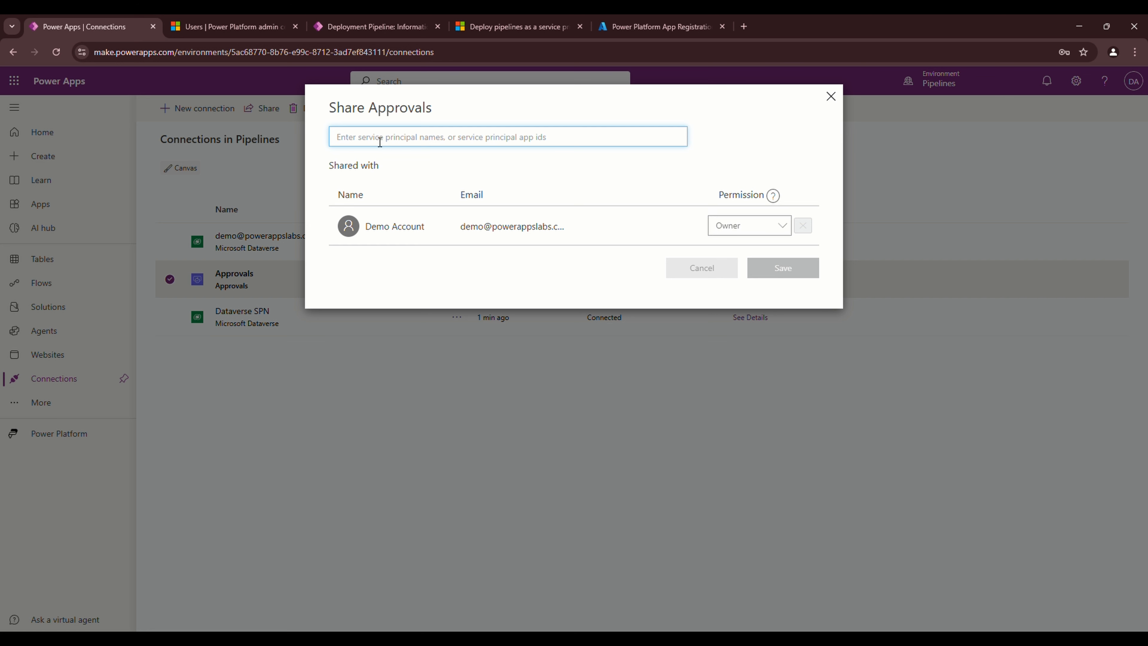
text(Ser)
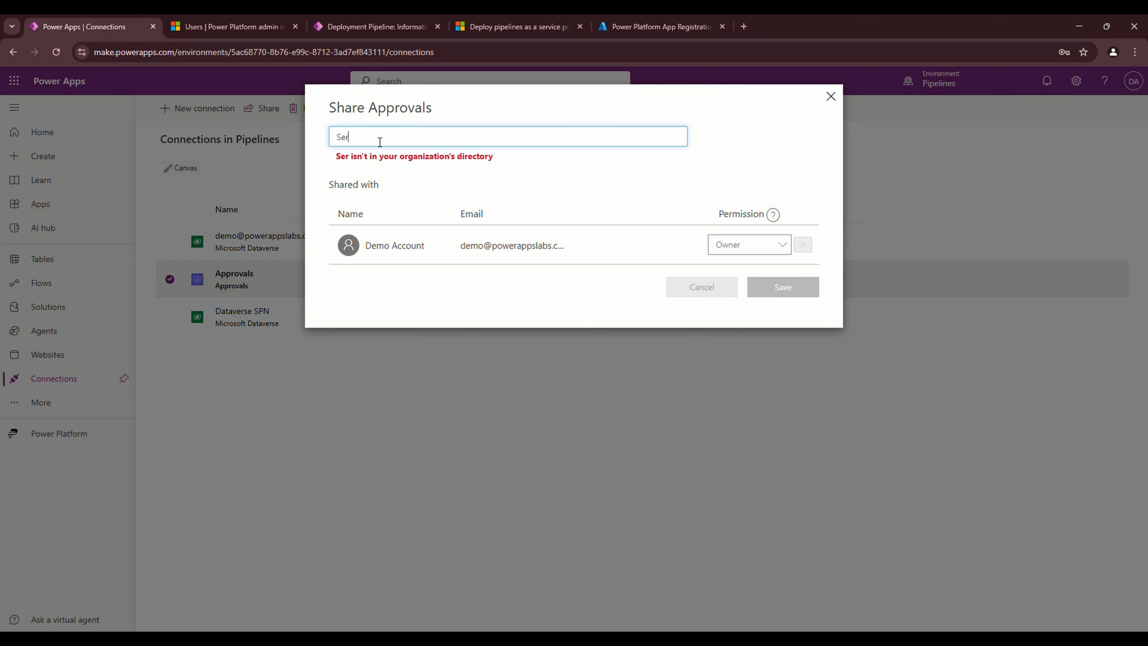
text(v)
key(BackSpace)
key(BackSpace)
key(BackSpace)
key(BackSpace)
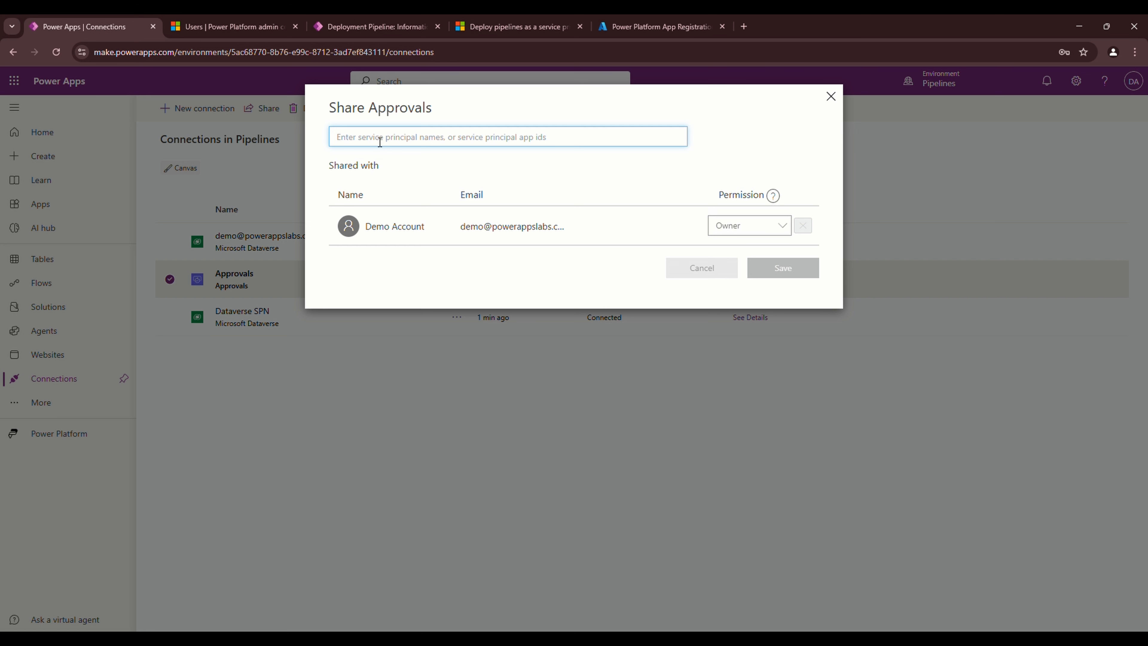
text(A)
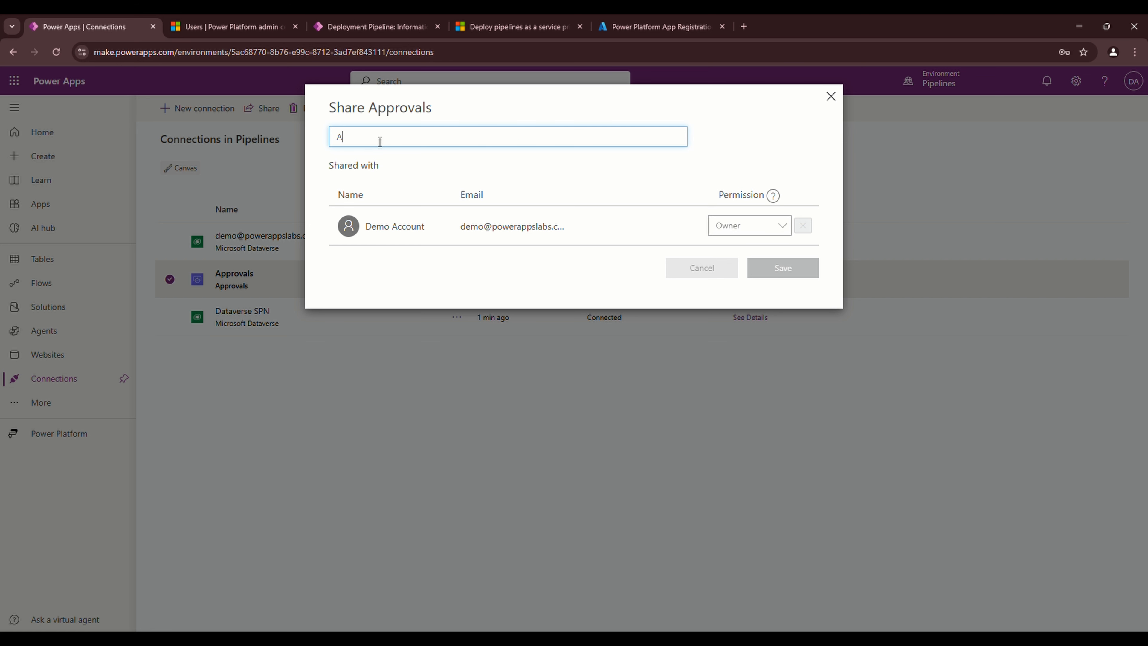
key(BackSpace)
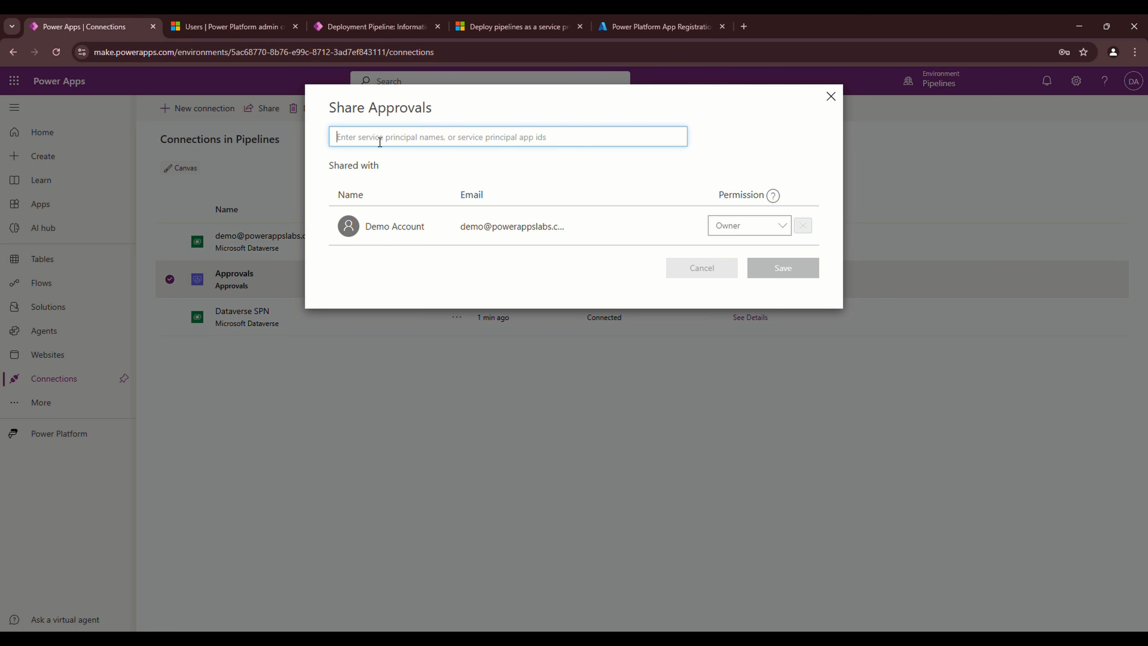
text(Powe)
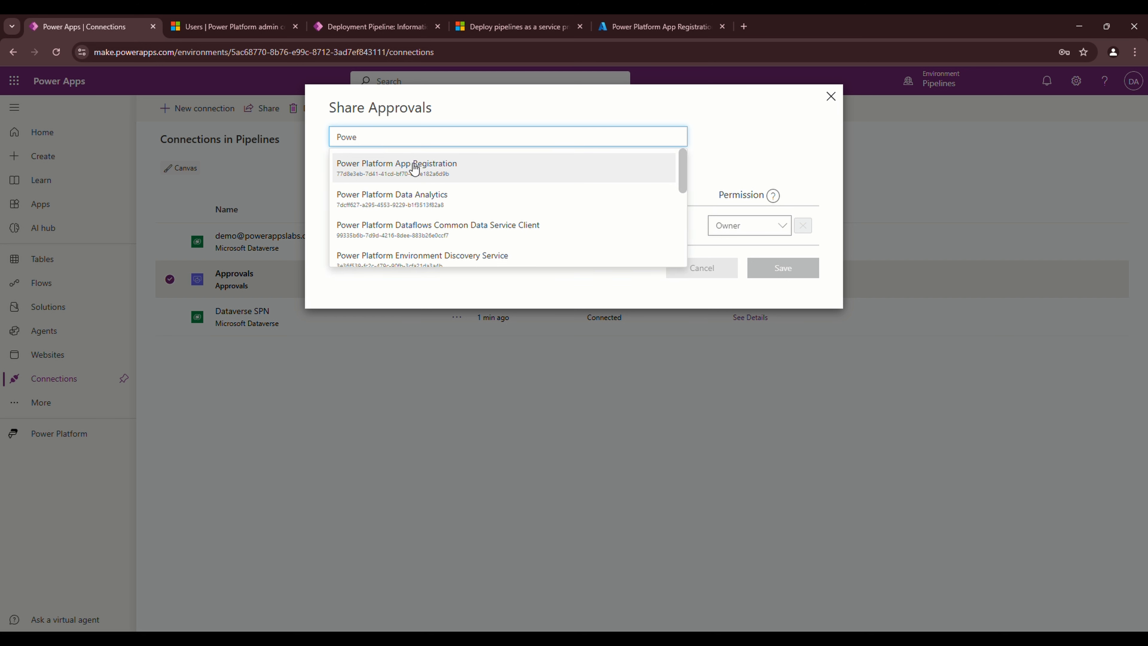
click(434, 169)
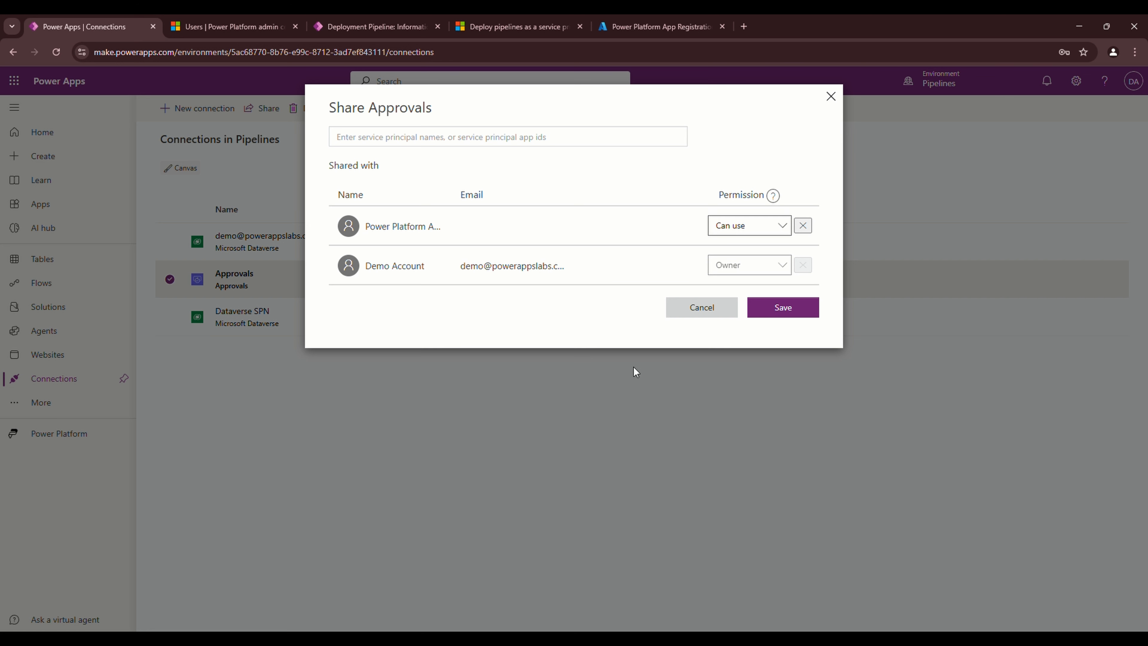
click(785, 225)
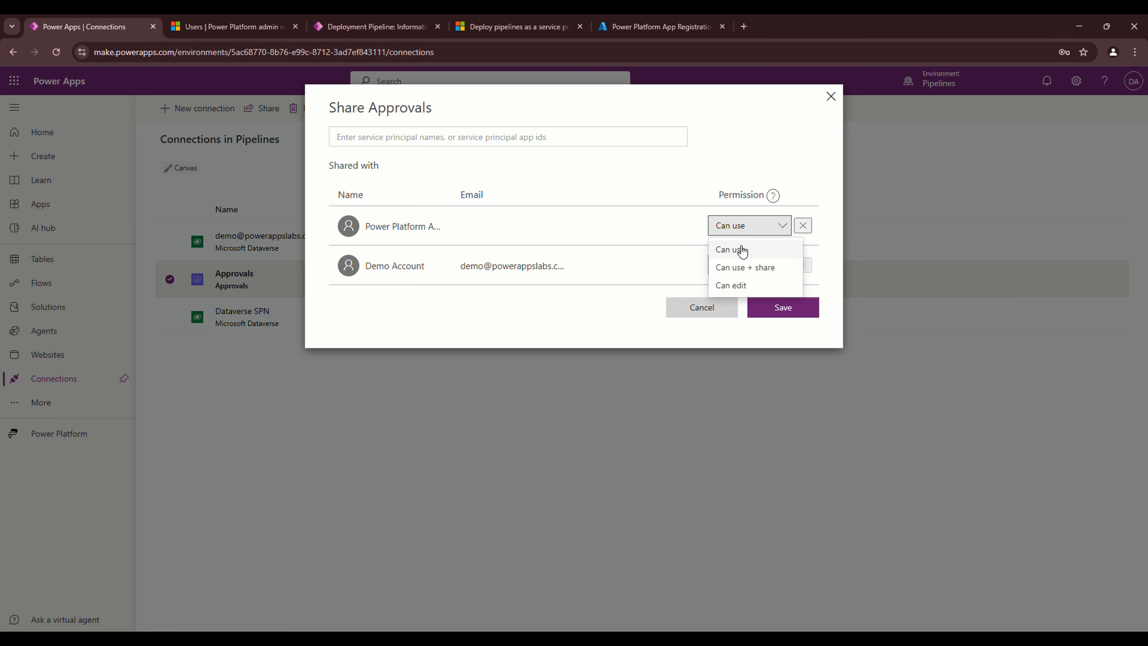
click(744, 267)
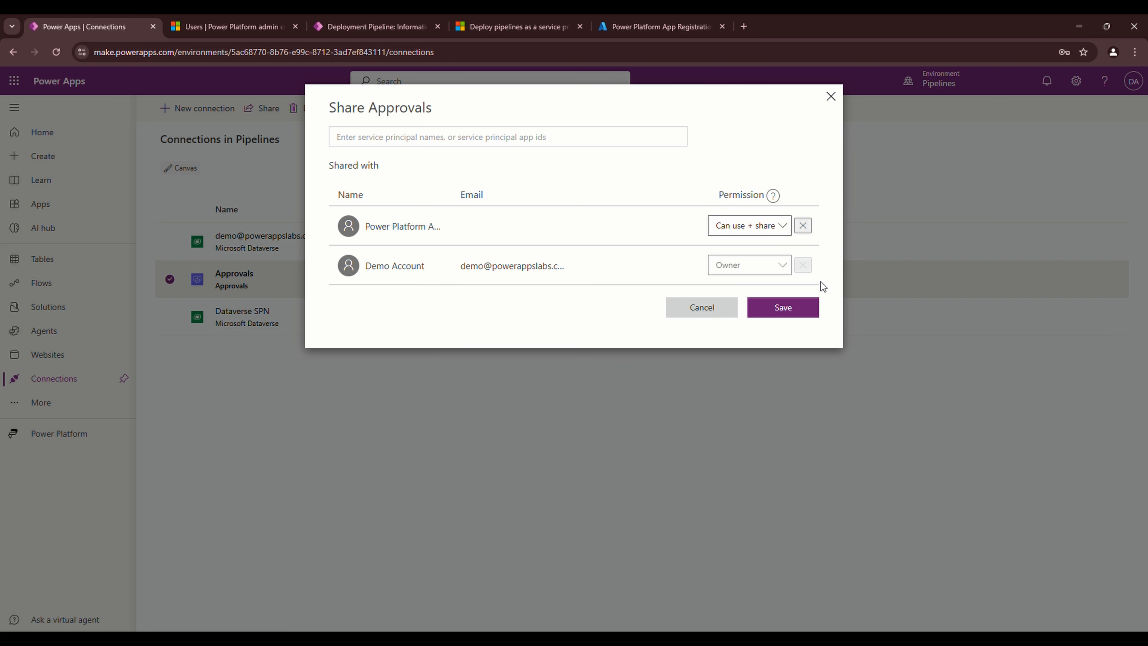
click(786, 307)
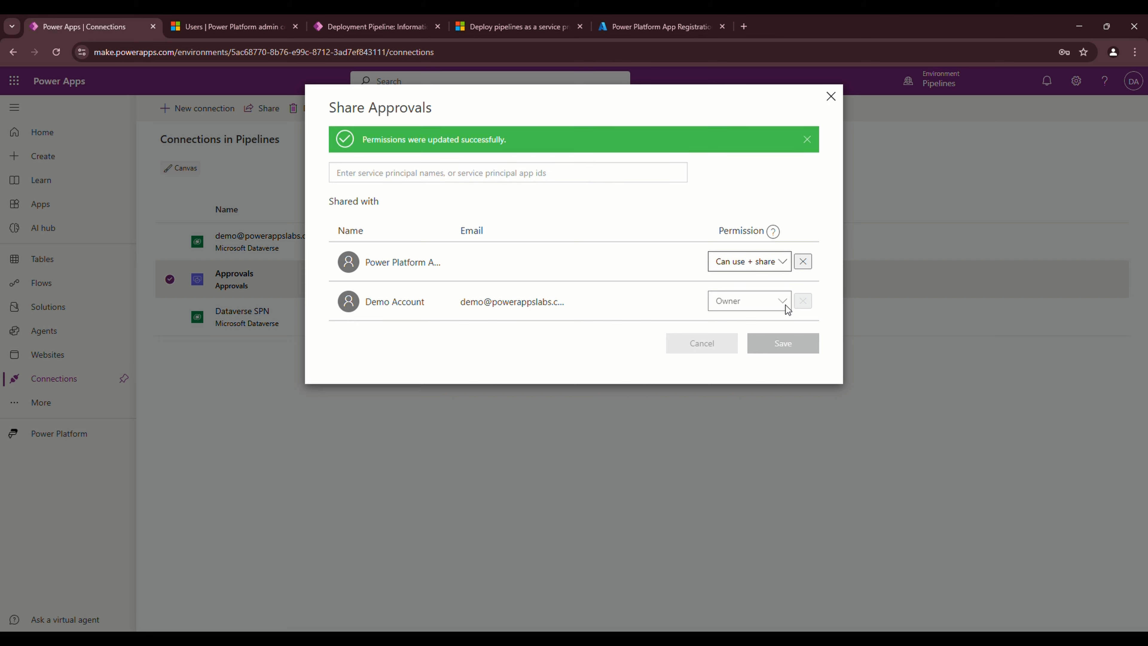
click(831, 96)
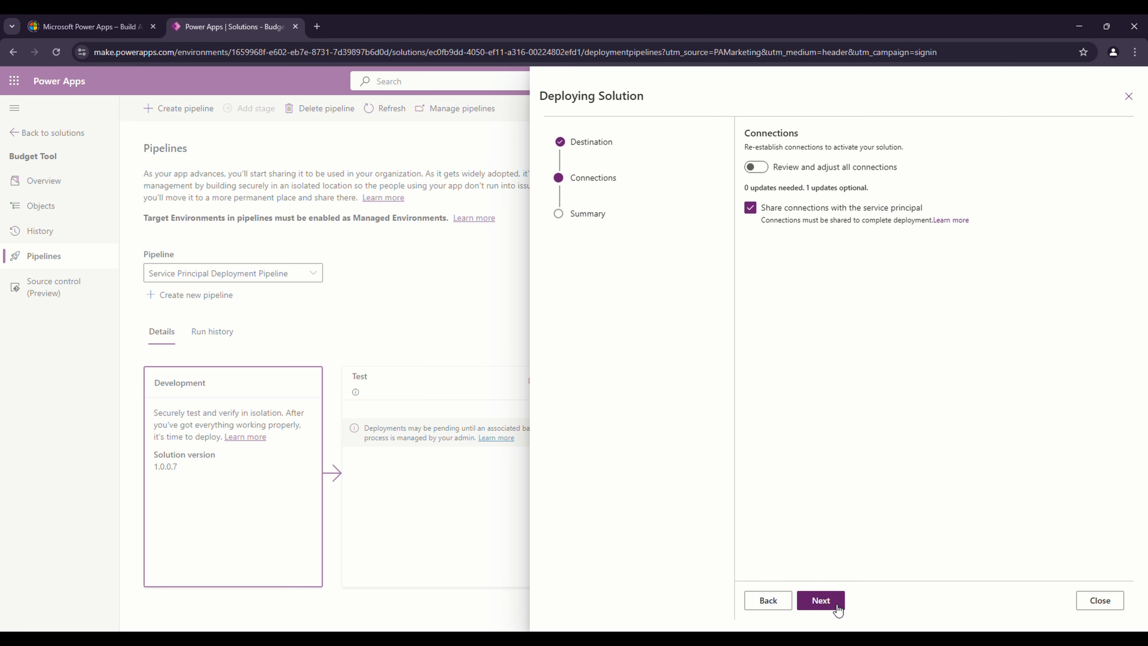
Review the version 1.0.0.8 summary and deploy Budget Tool to the Test stage
click(821, 601)
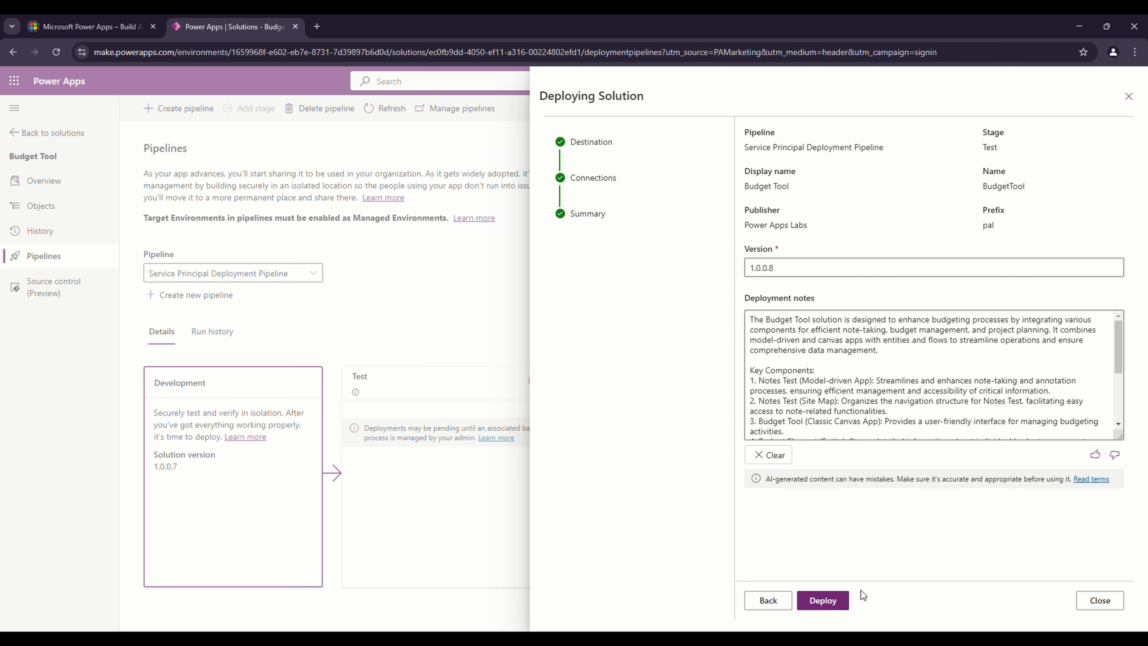
click(840, 601)
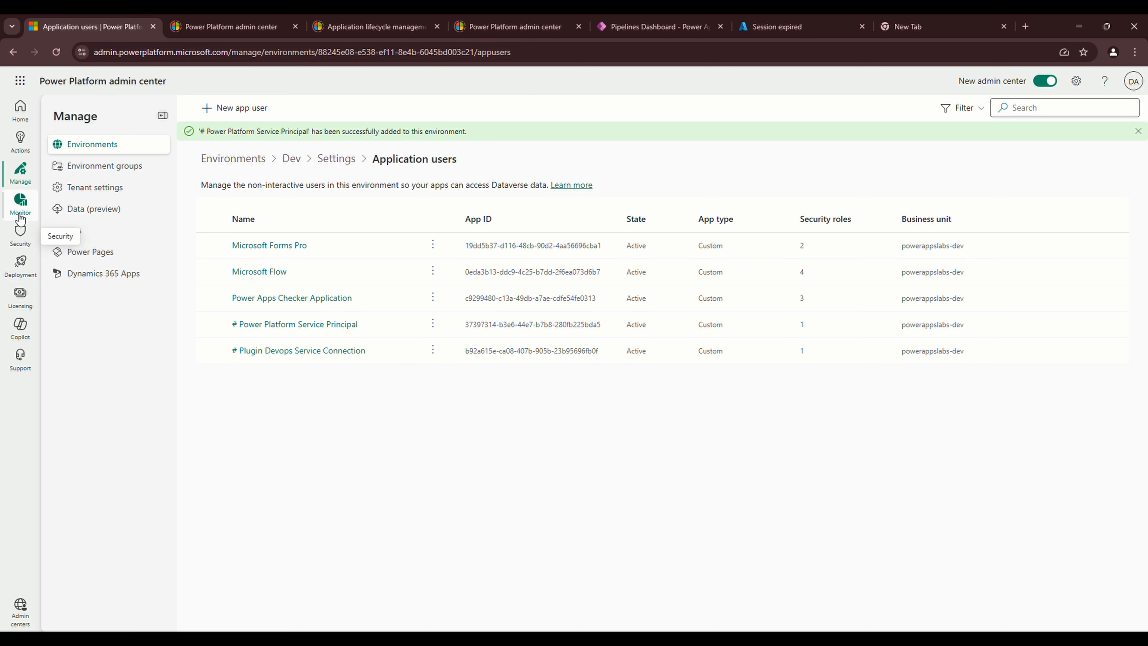
Open the Deployment overview, which lists 1 pending approval request
click(28, 274)
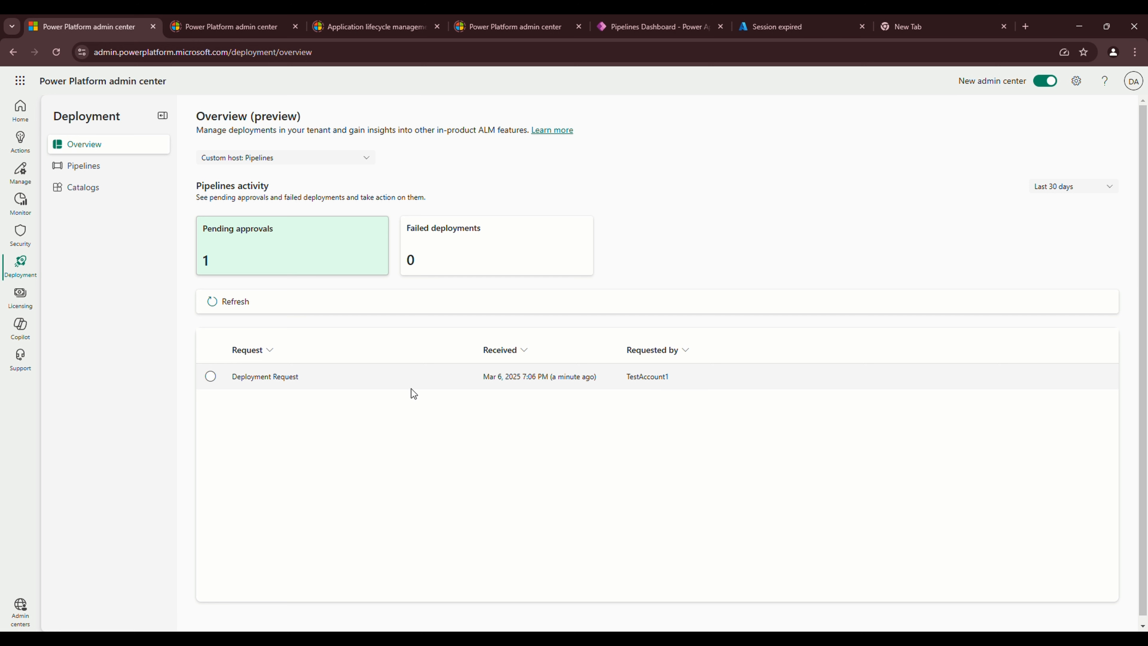
Approve the pending Deployment Request, then return to the Pipelines Dashboard tab
click(211, 377)
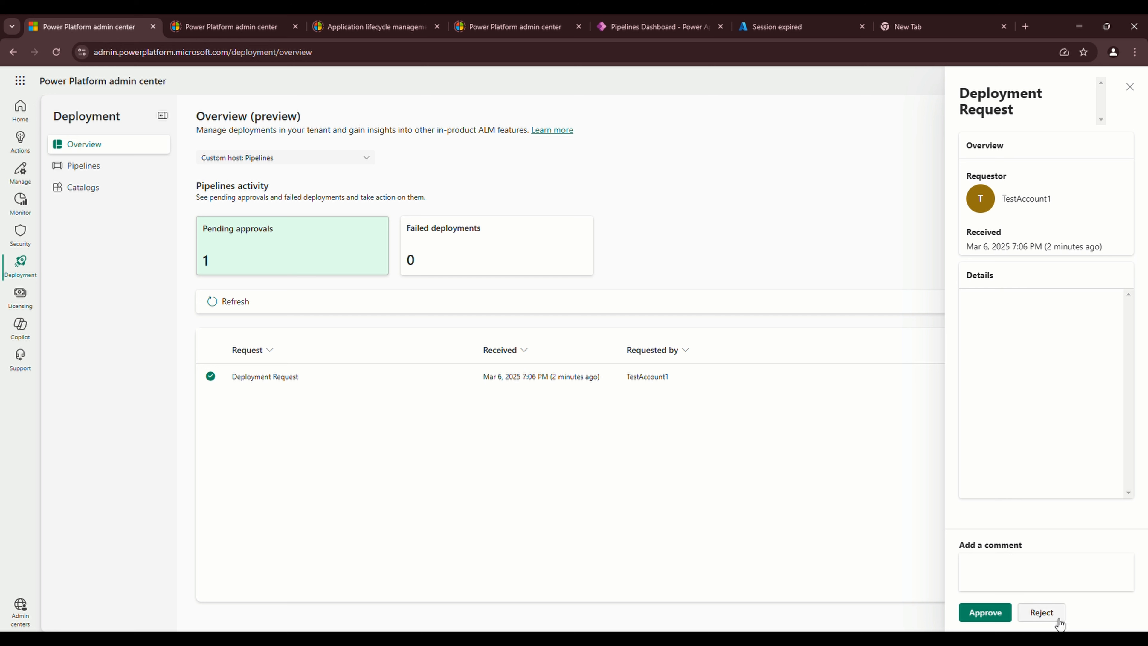
click(988, 619)
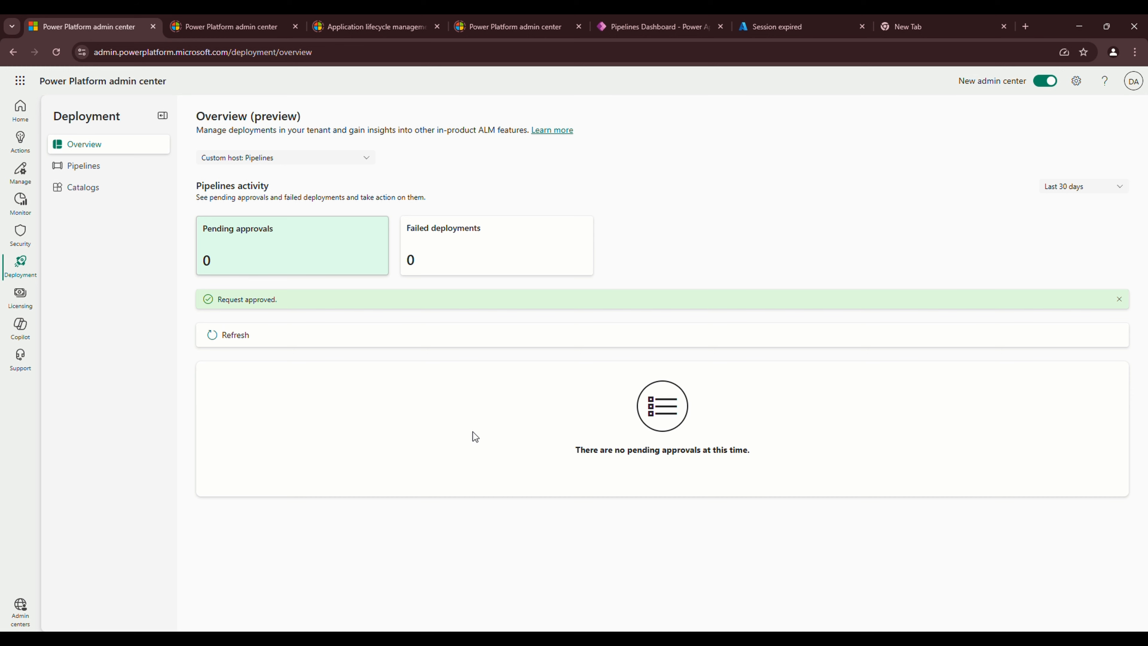
click(655, 25)
Filter the Delegated Approval solution to cloud flows and open Deployment Approval's details
click(1134, 122)
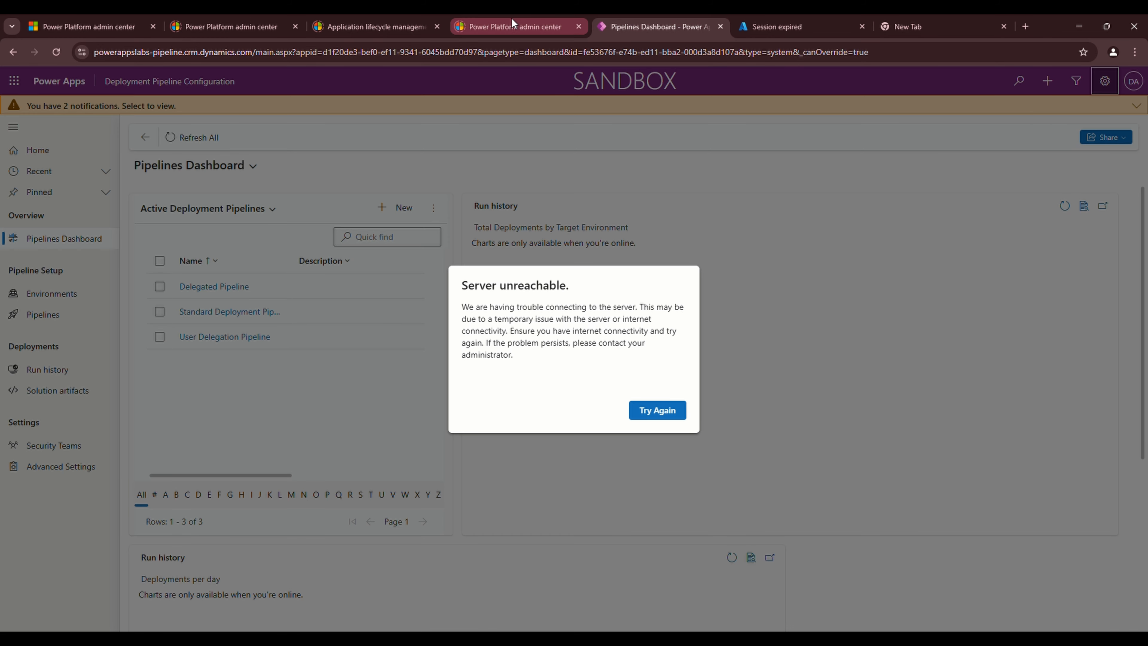
click(204, 18)
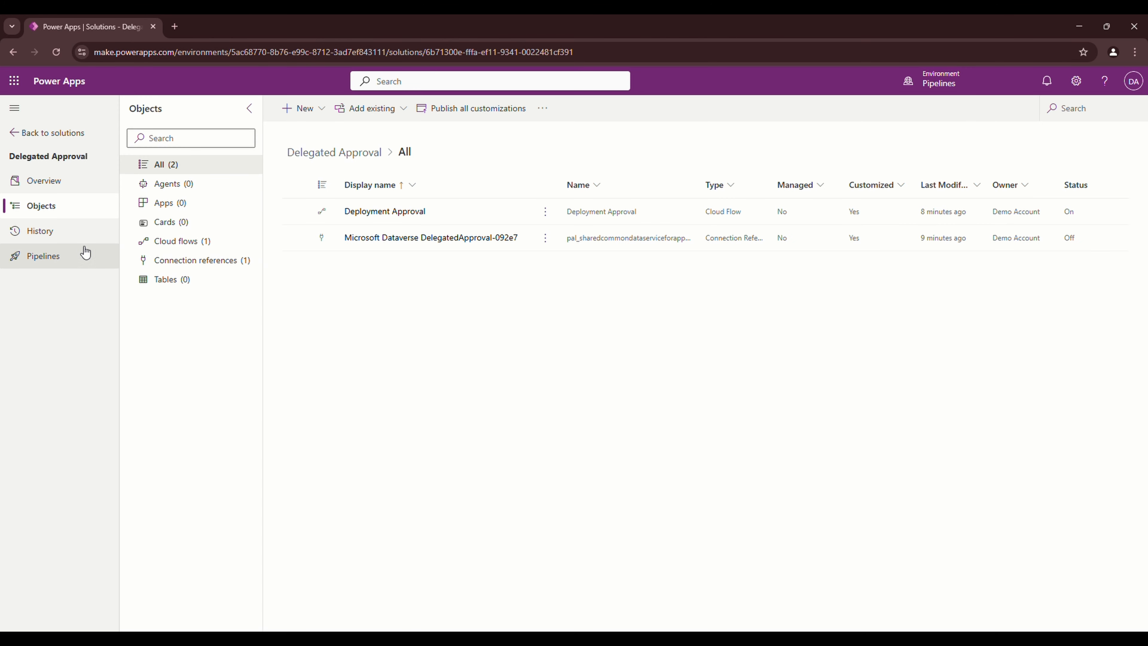
click(167, 249)
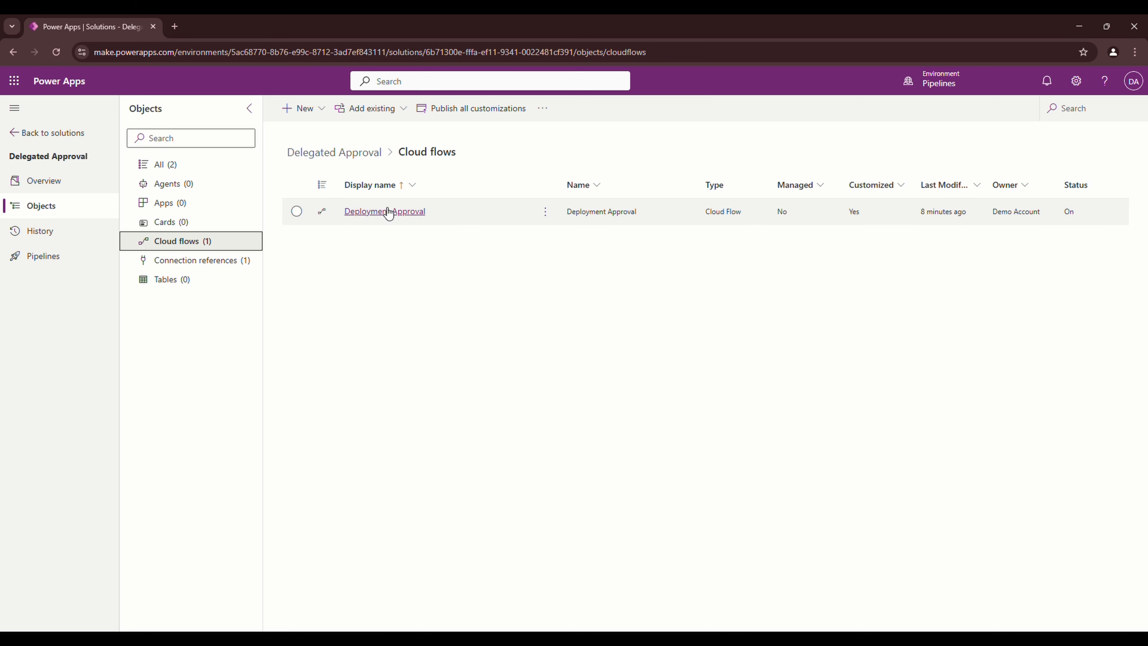
click(402, 217)
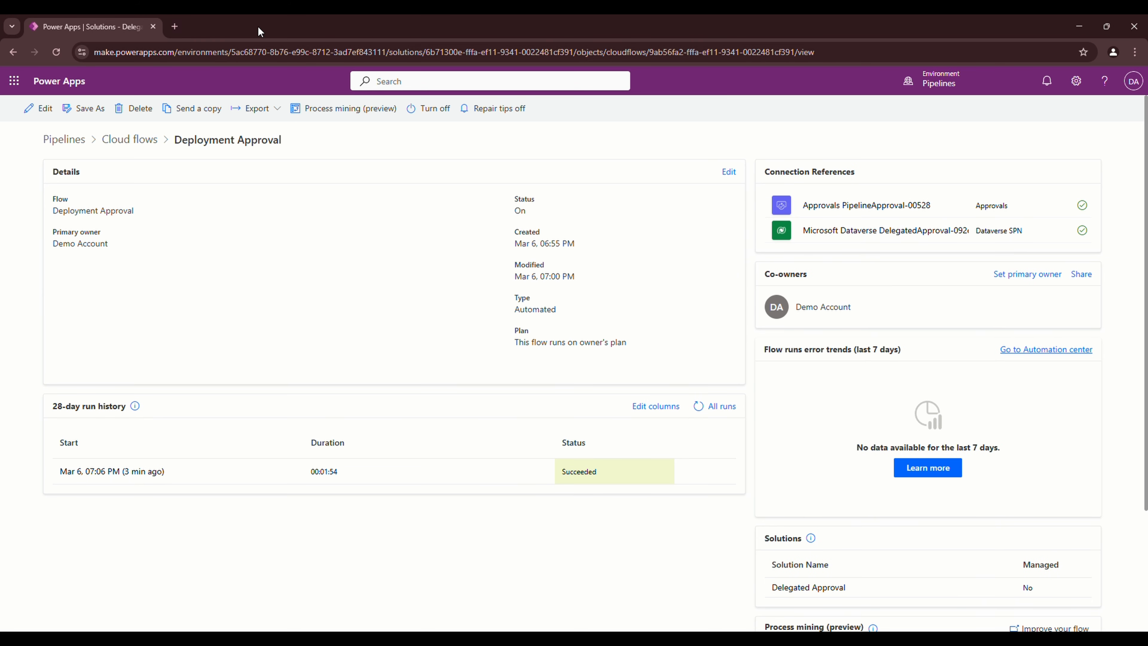
Switch to the Test environment and list only its managed solutions
click(934, 80)
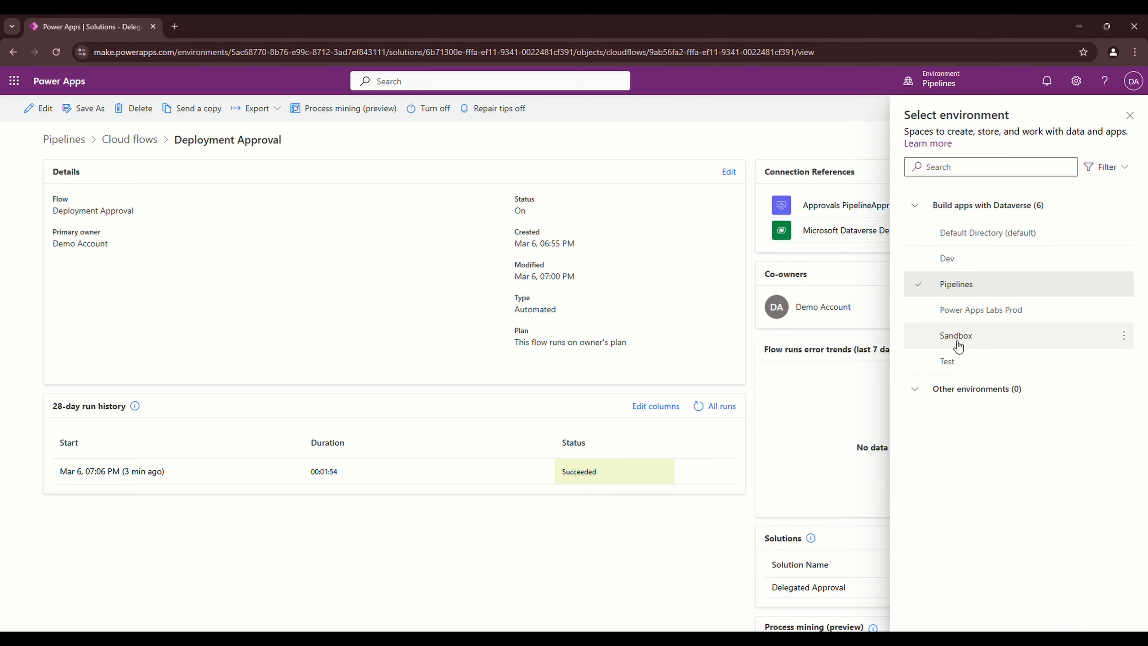
click(949, 362)
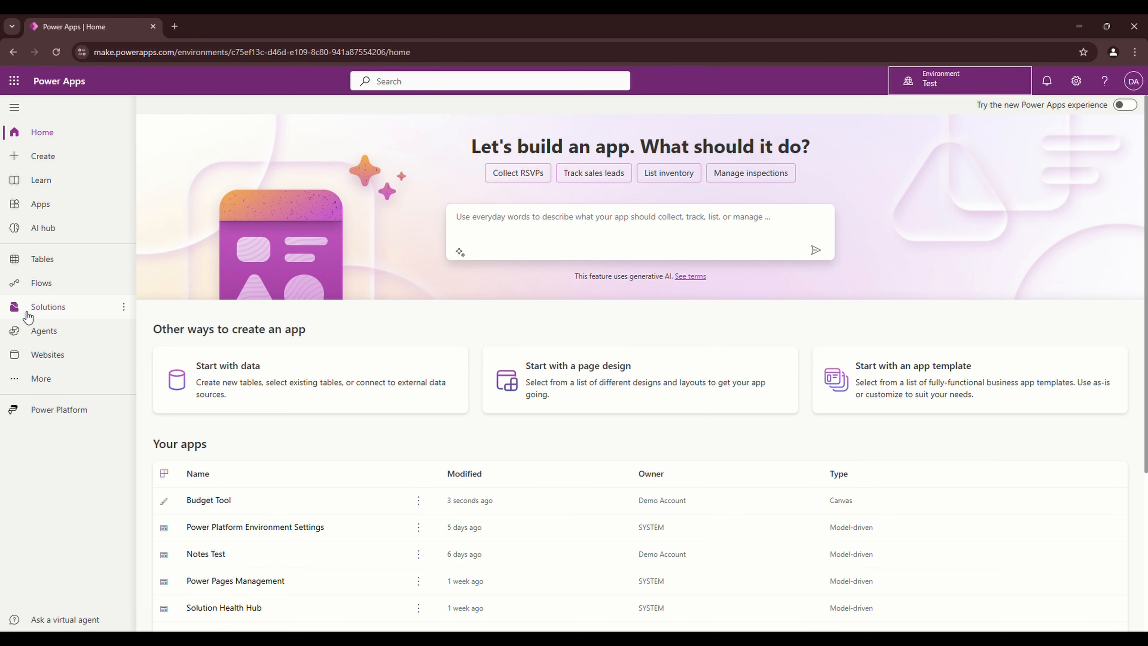
click(44, 312)
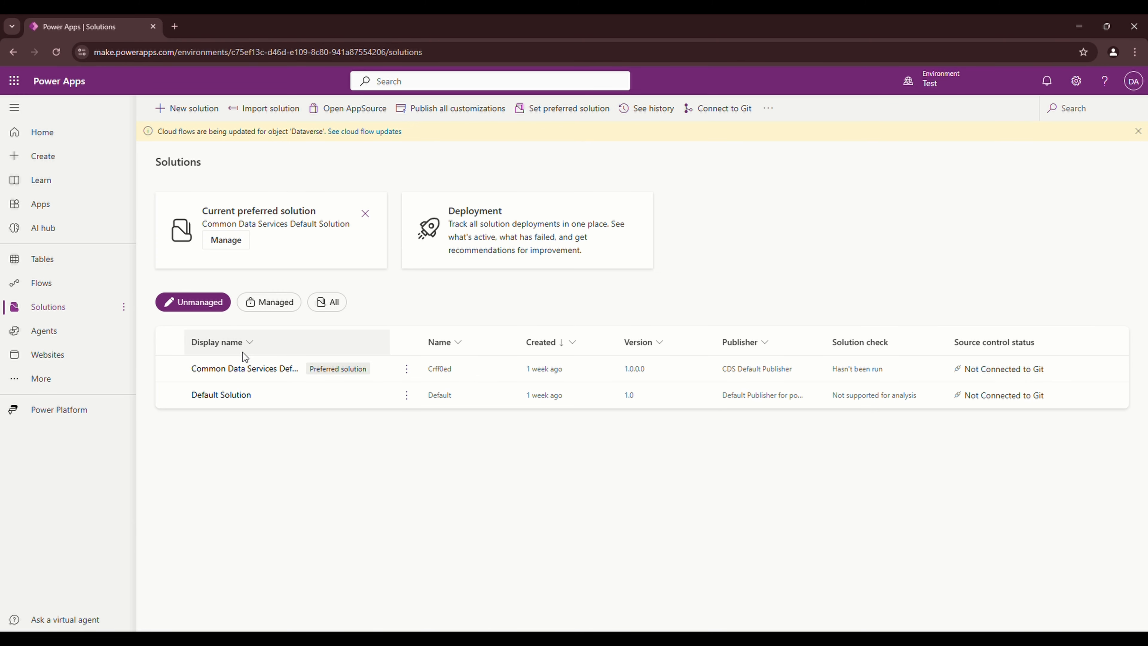
click(276, 302)
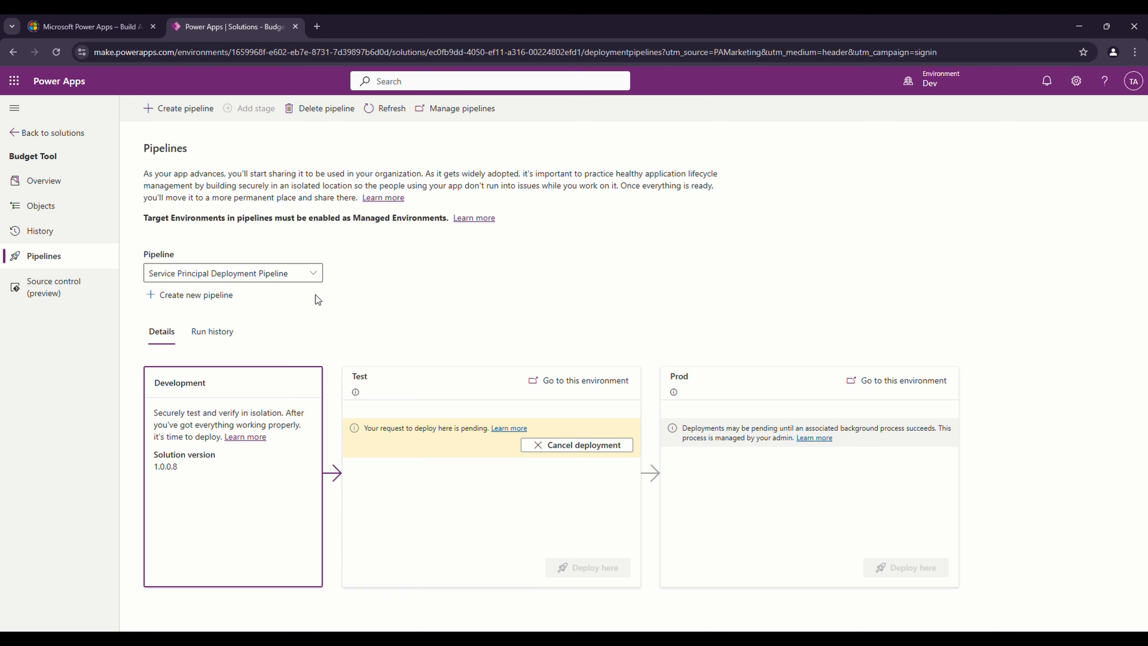
Refresh the pipeline status twice, then reload Test's solutions filtered to Managed
click(383, 108)
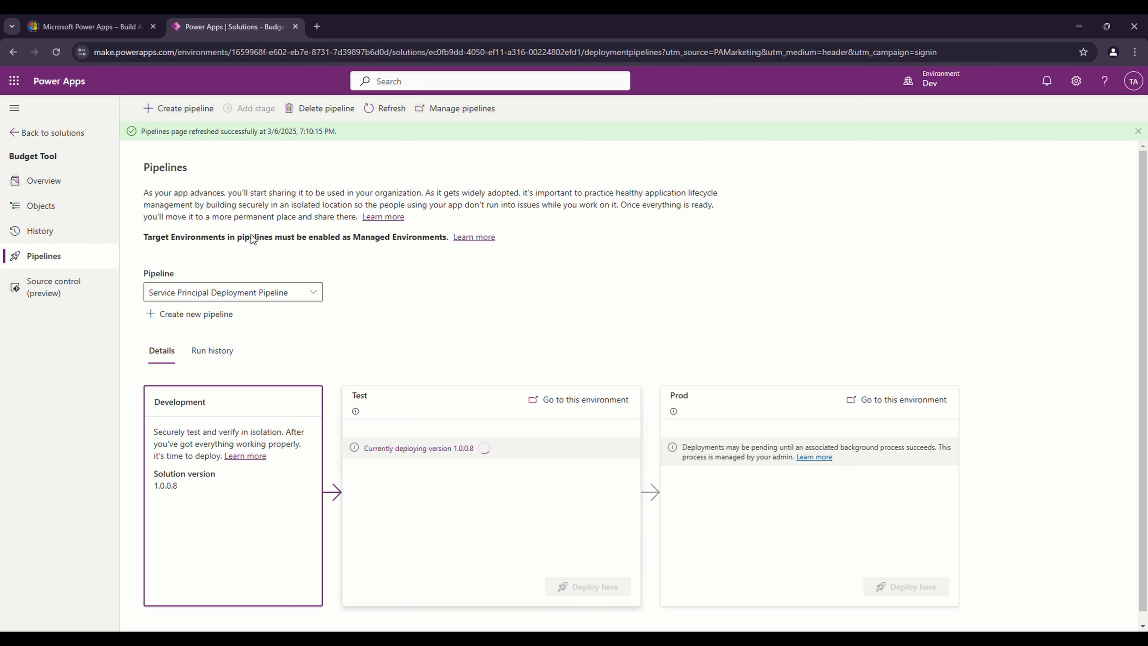
click(391, 115)
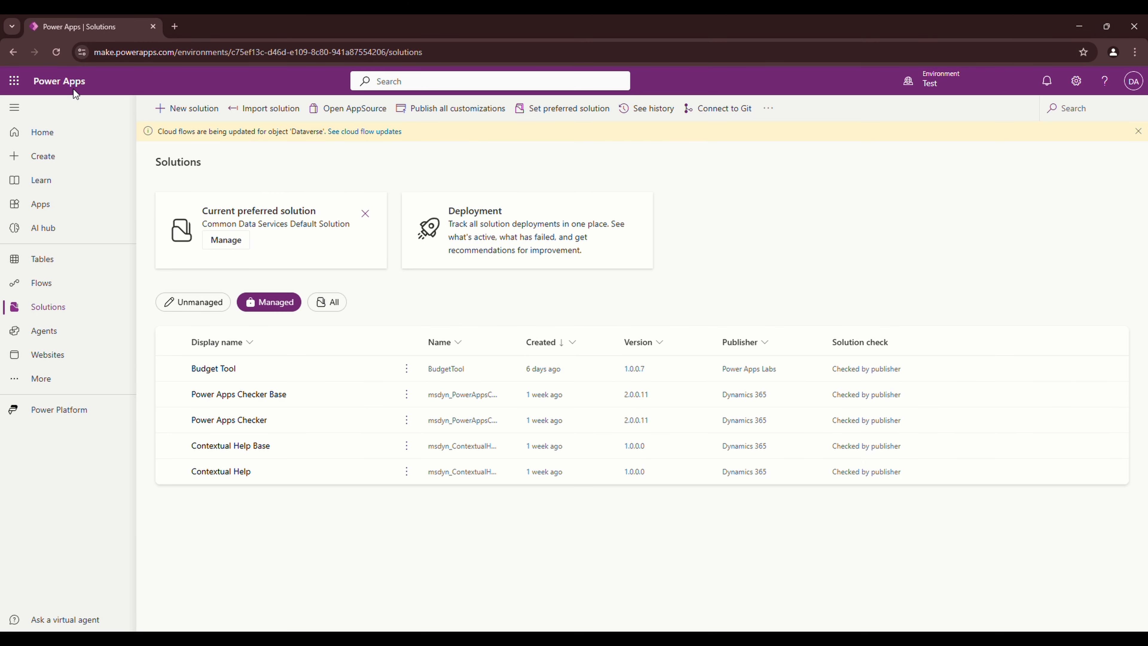
click(60, 53)
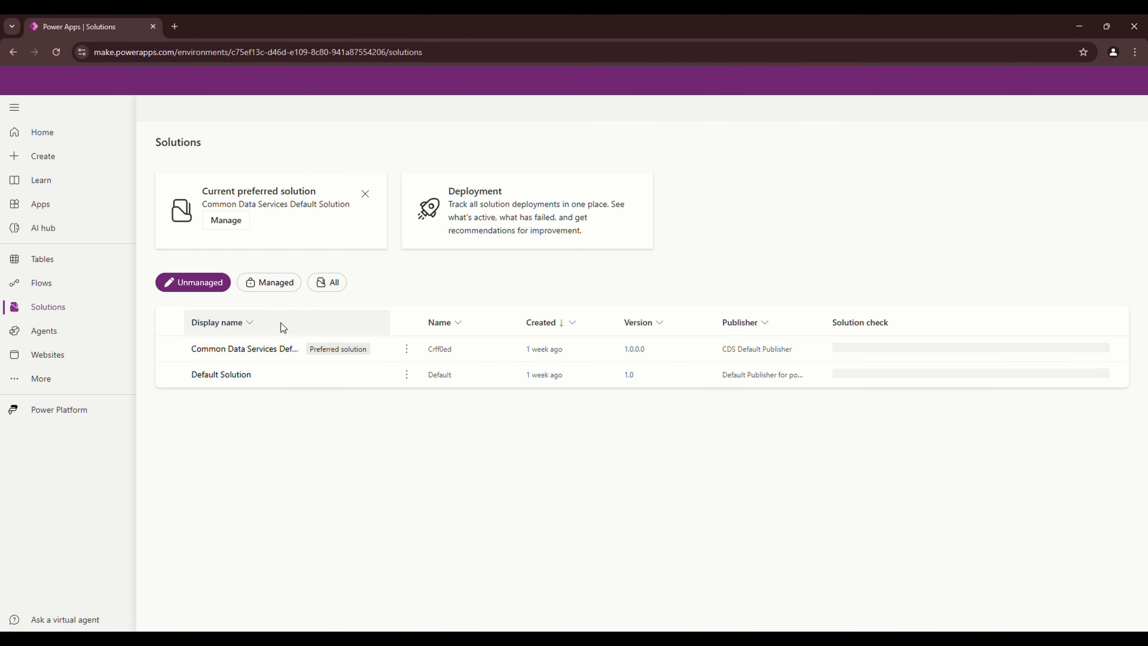
click(284, 284)
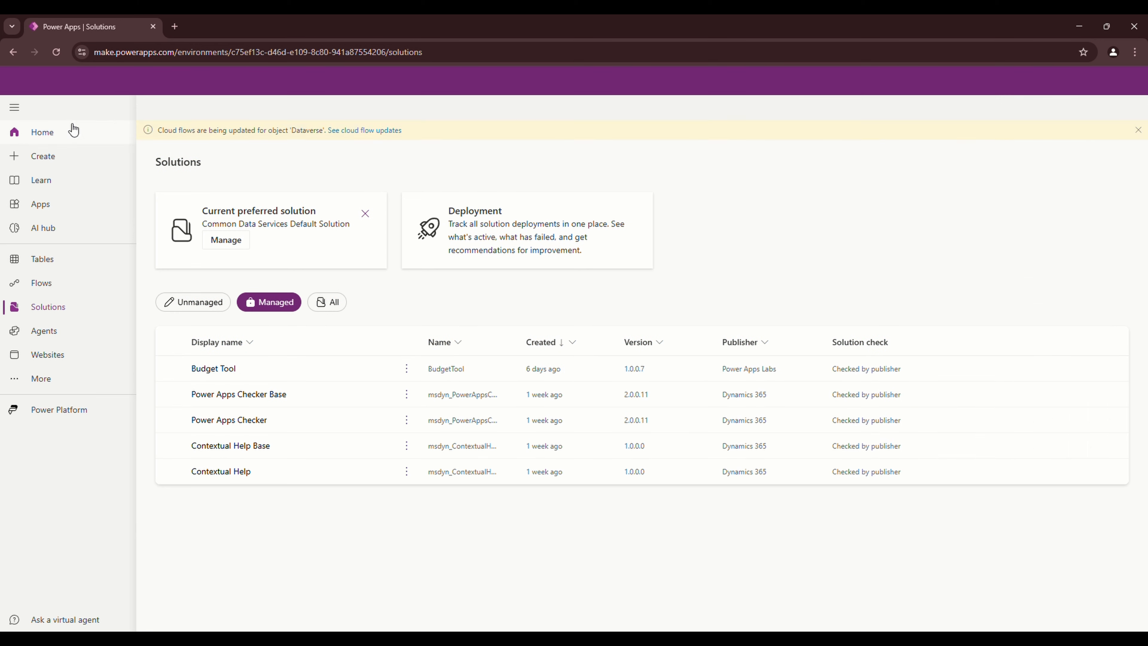